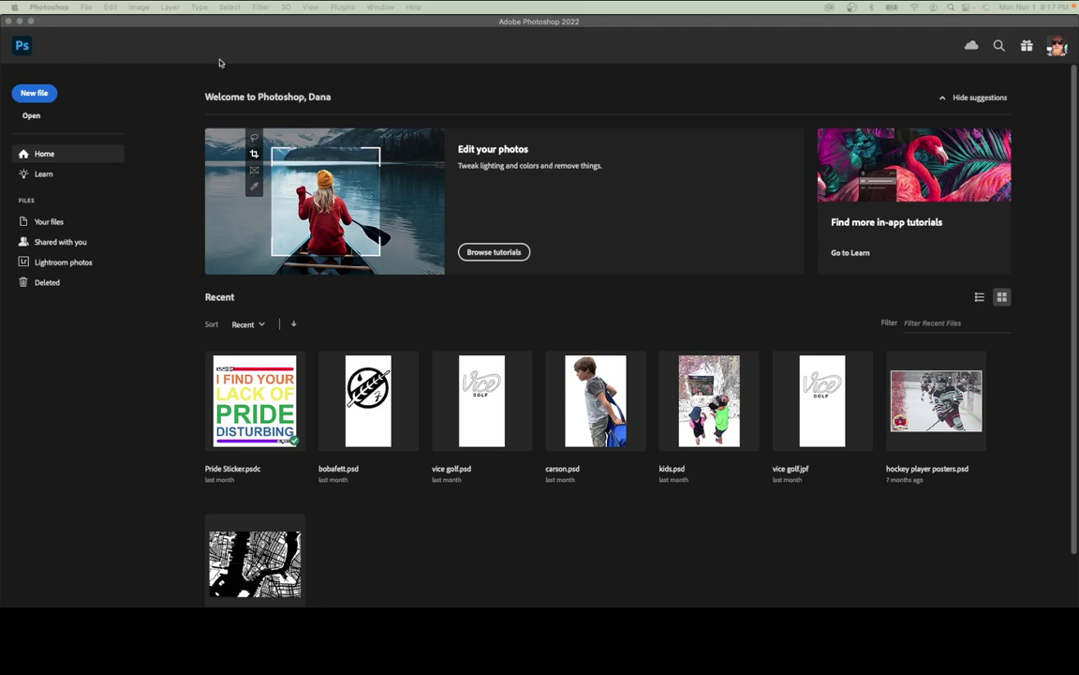
# - Create a new 7 x 5 inch document at 300 pixels/inch with a transparent background
pyautogui.click(154, 32)
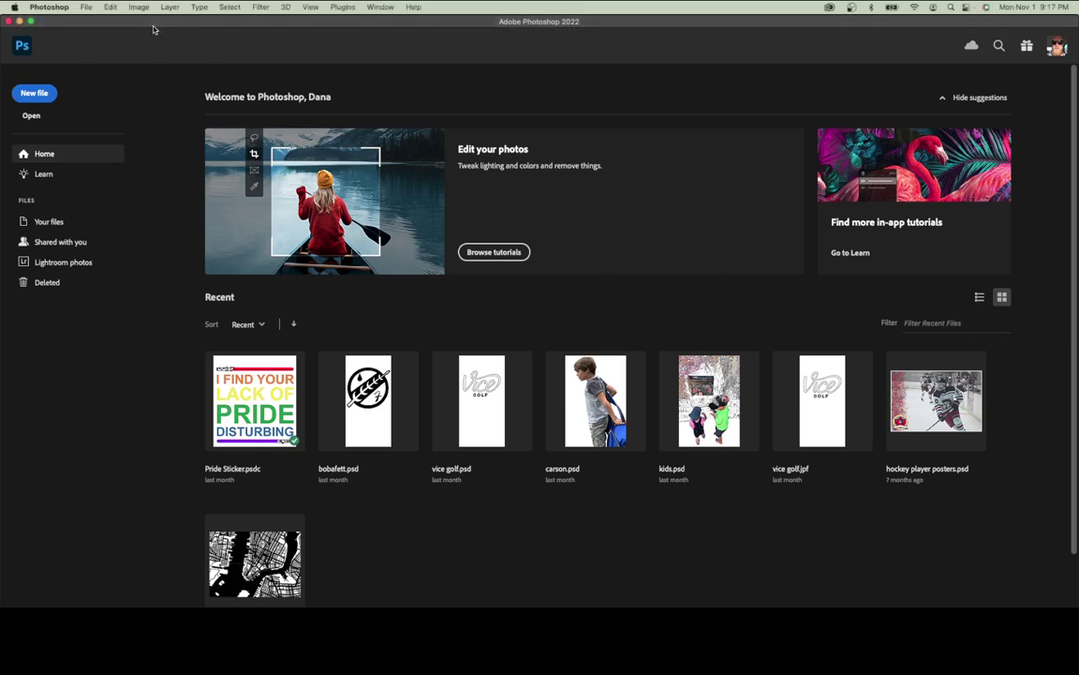
pyautogui.click(34, 94)
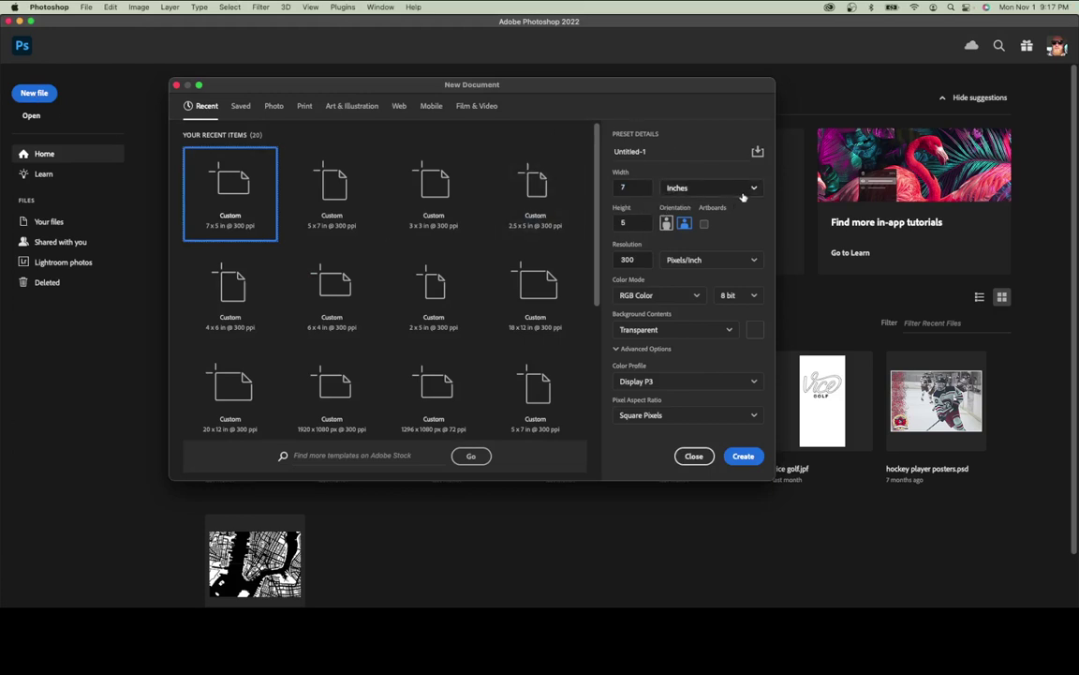
pyautogui.click(678, 187)
pyautogui.click(707, 228)
pyautogui.press('Return')
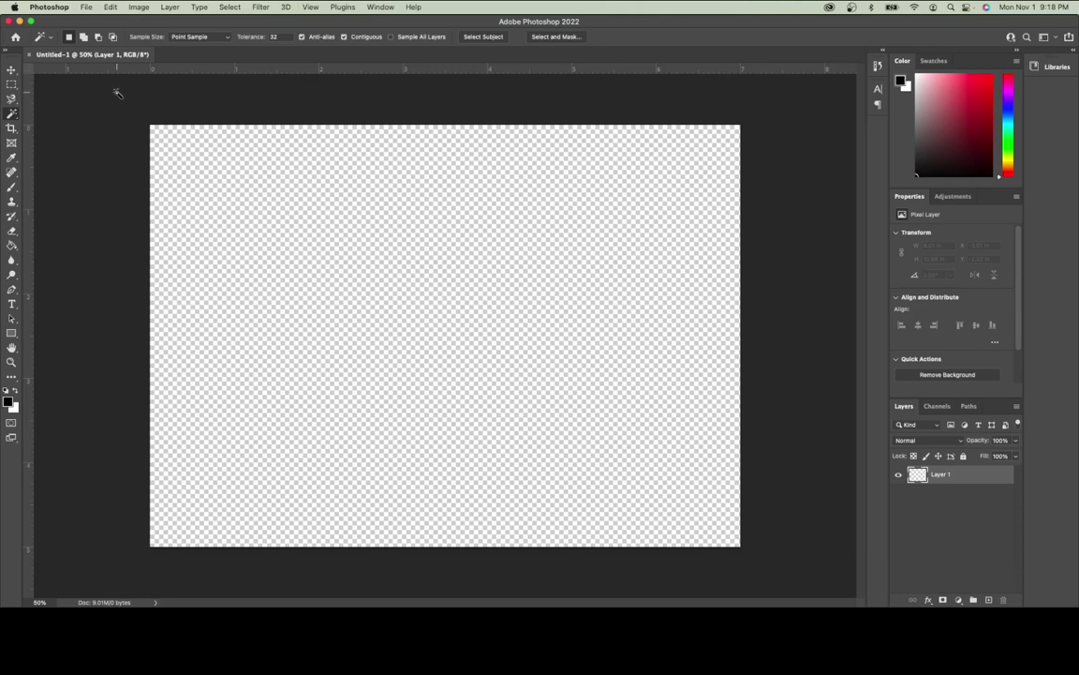
# - Place the hockey.JPG photo from Downloads into the document as an embedded image
pyautogui.click(83, 8)
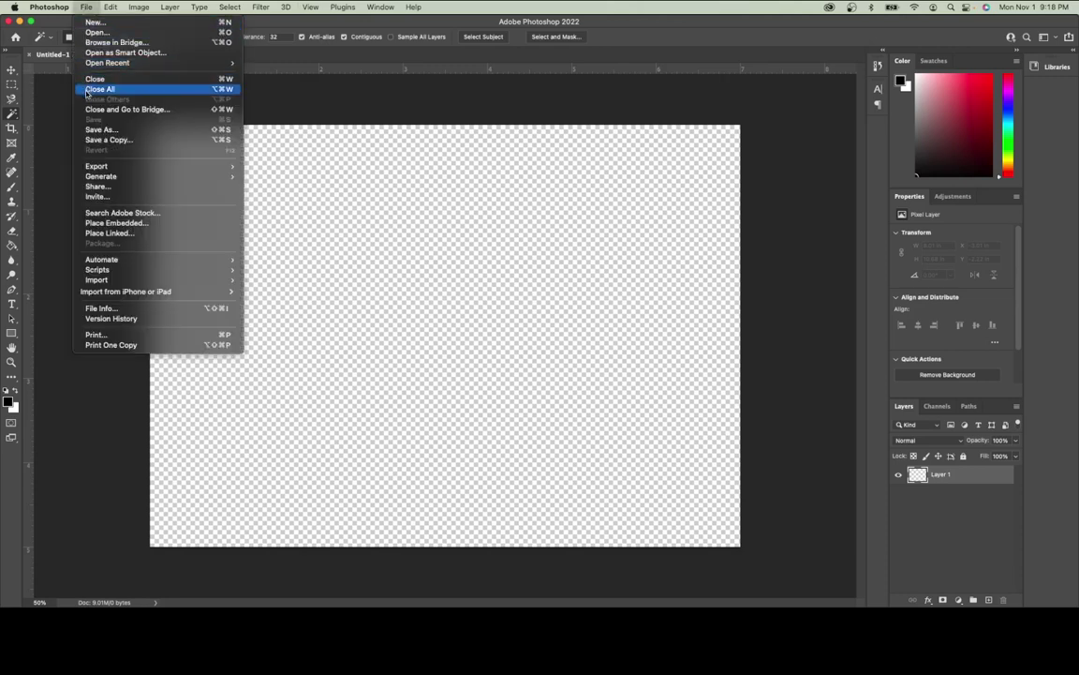
pyautogui.click(116, 223)
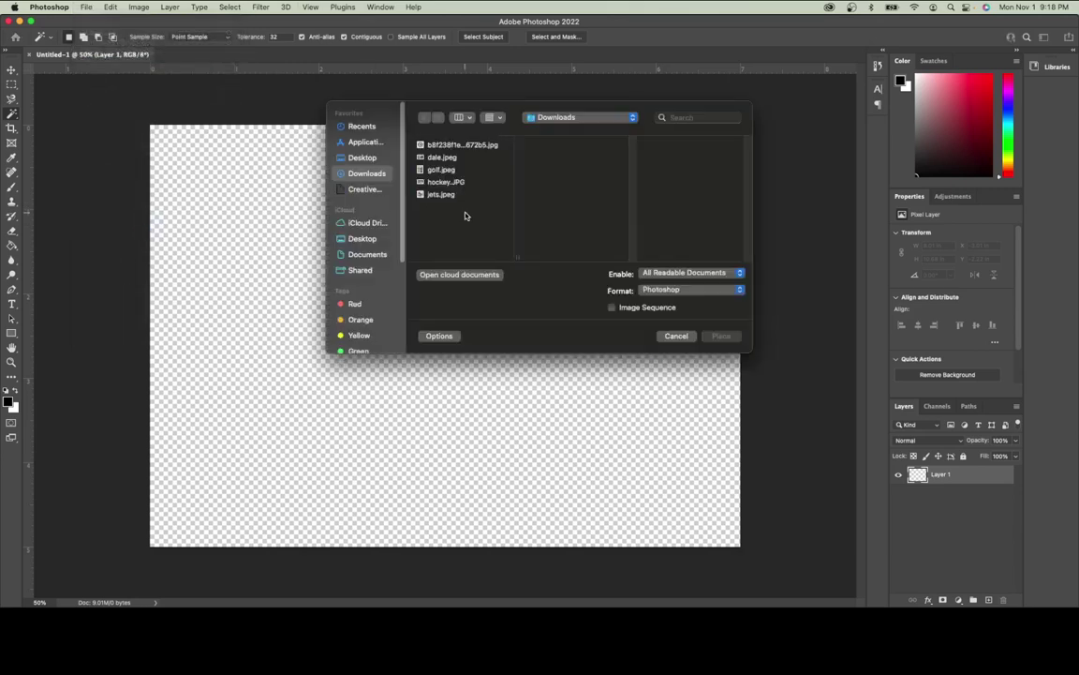
pyautogui.click(446, 181)
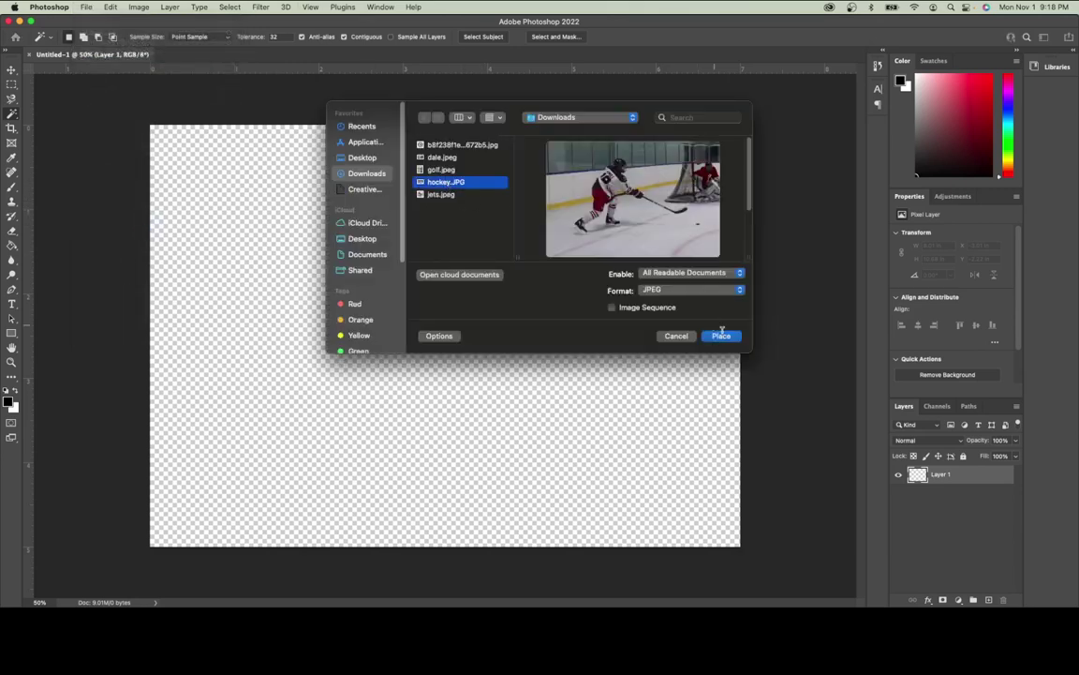
pyautogui.click(720, 336)
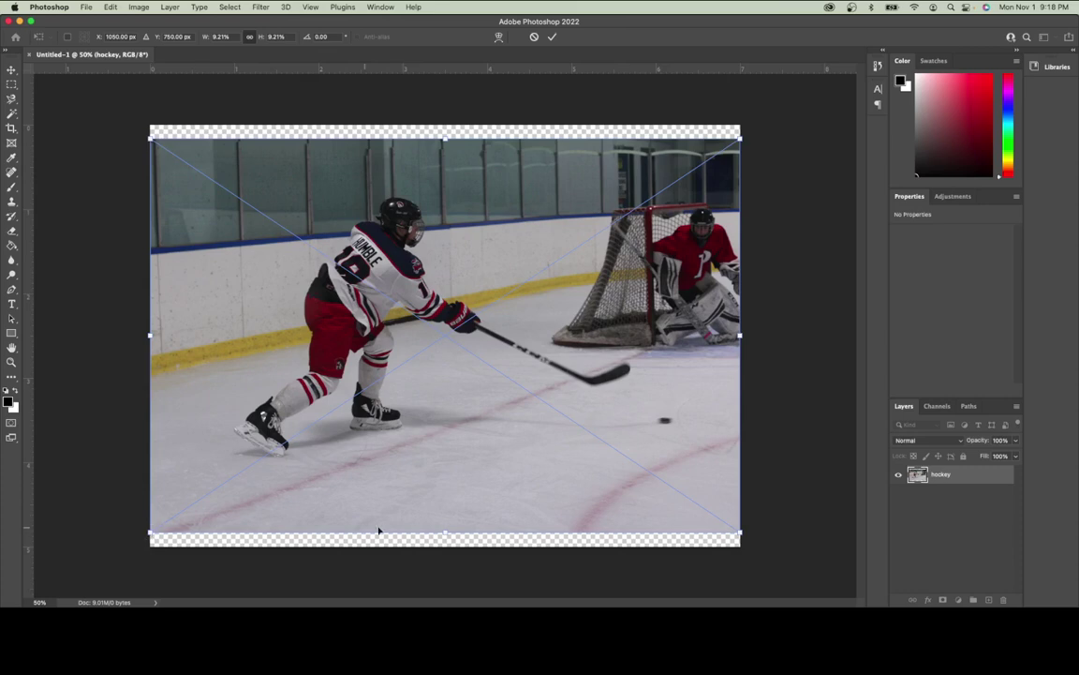
# - Scale the placed hockey photo up to about 10.62% and centre it vertically so it covers the whole canvas
pyautogui.moveTo(147, 134); pyautogui.dragTo(41, 97)
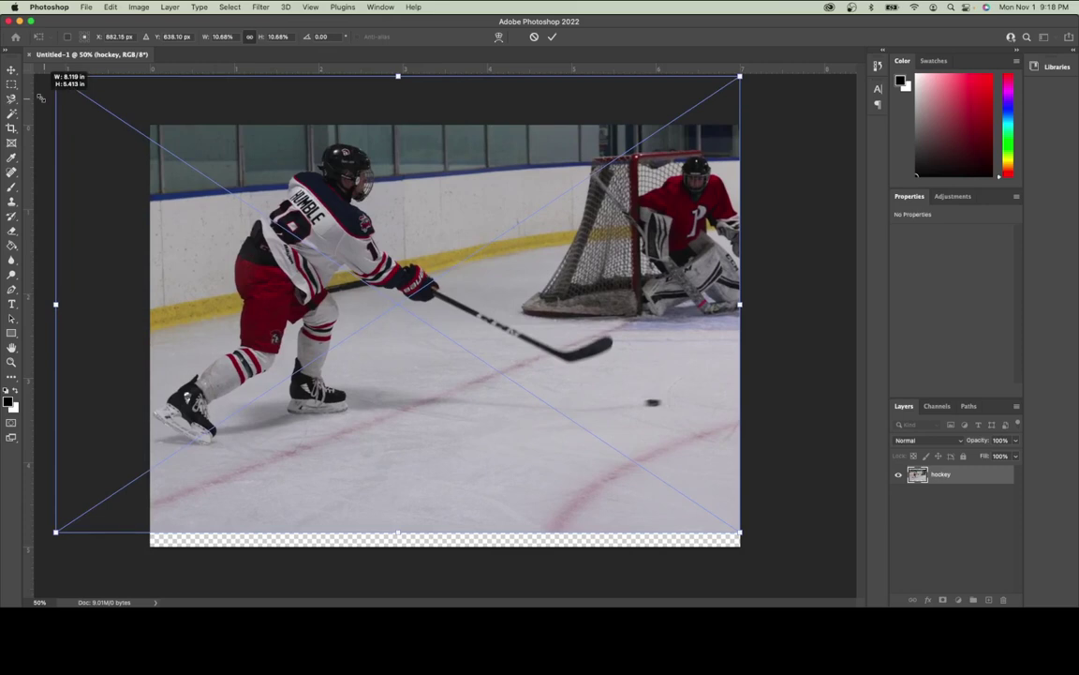
pyautogui.moveTo(41, 98); pyautogui.dragTo(54, 97)
pyautogui.moveTo(319, 196); pyautogui.dragTo(355, 239)
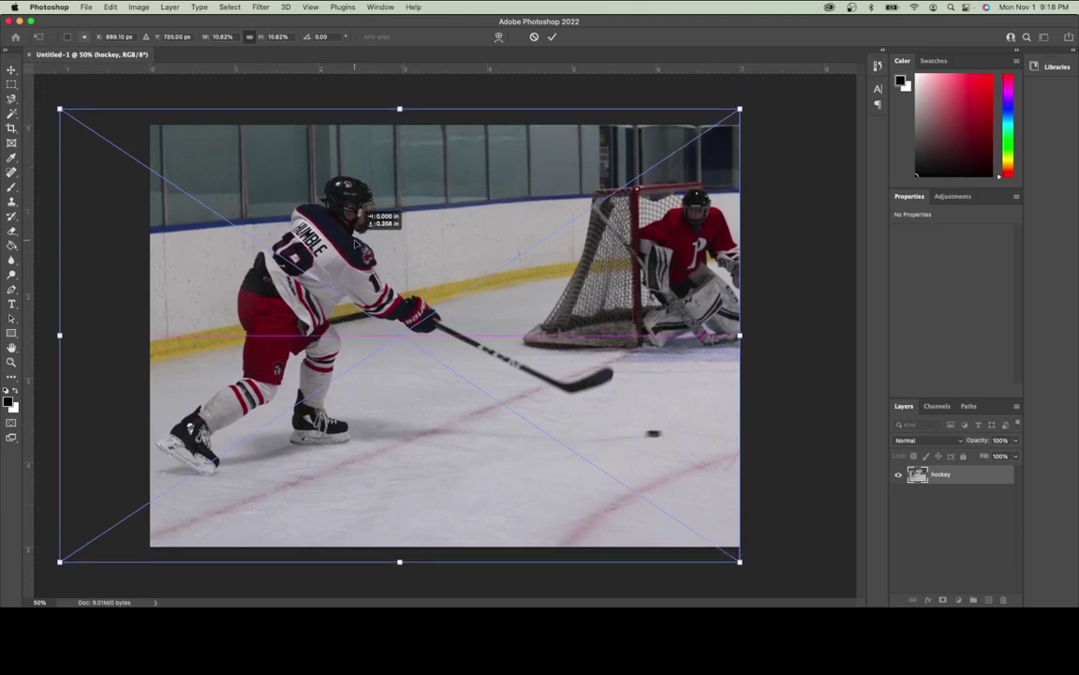
pyautogui.moveTo(356, 241)
pyautogui.mouseDown()
pyautogui.moveTo(357, 258)
pyautogui.moveTo(354, 231)
pyautogui.moveTo(348, 271)
pyautogui.moveTo(350, 249)
pyautogui.mouseUp()
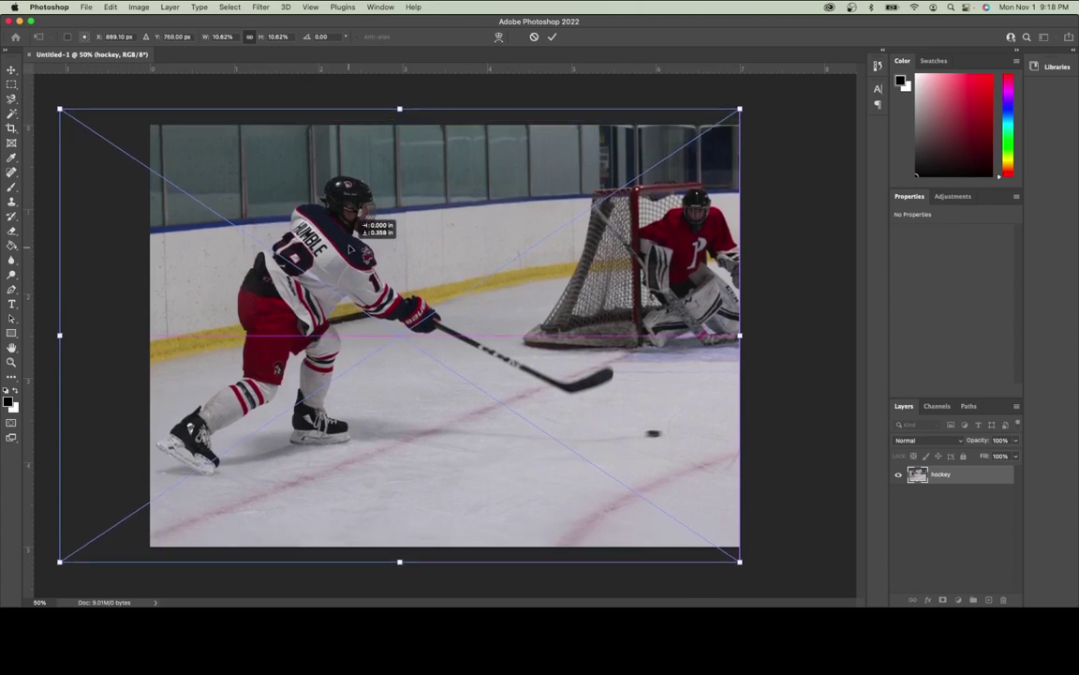
pyautogui.click(552, 38)
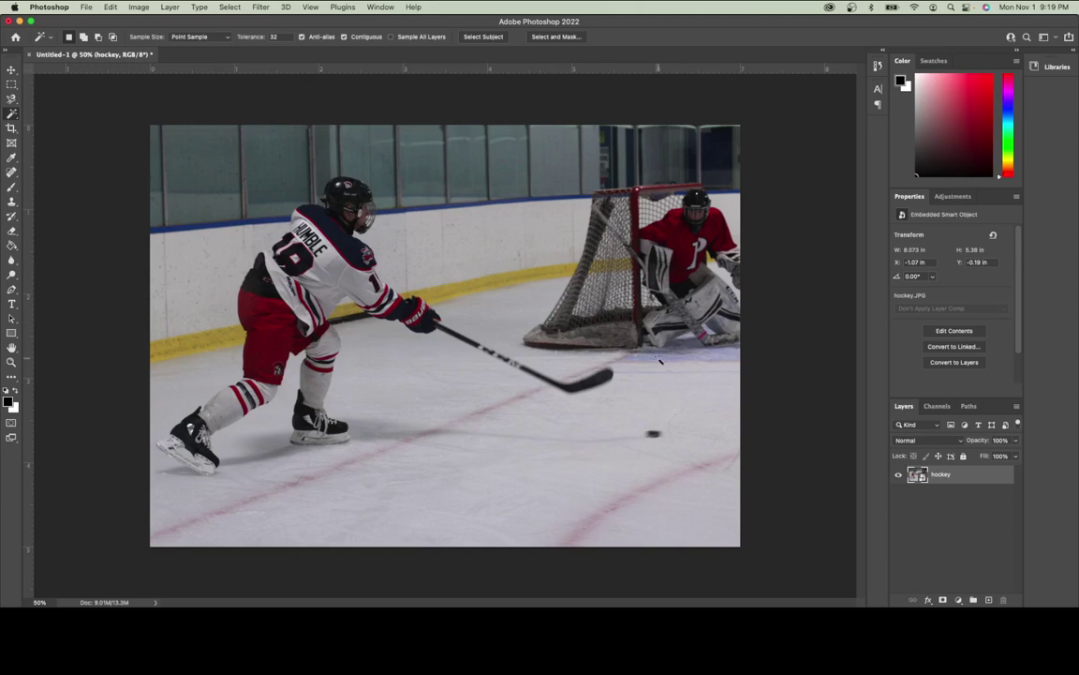
# - Rasterize the hockey layer and duplicate it as hockey copy
pyautogui.rightClick(917, 475)
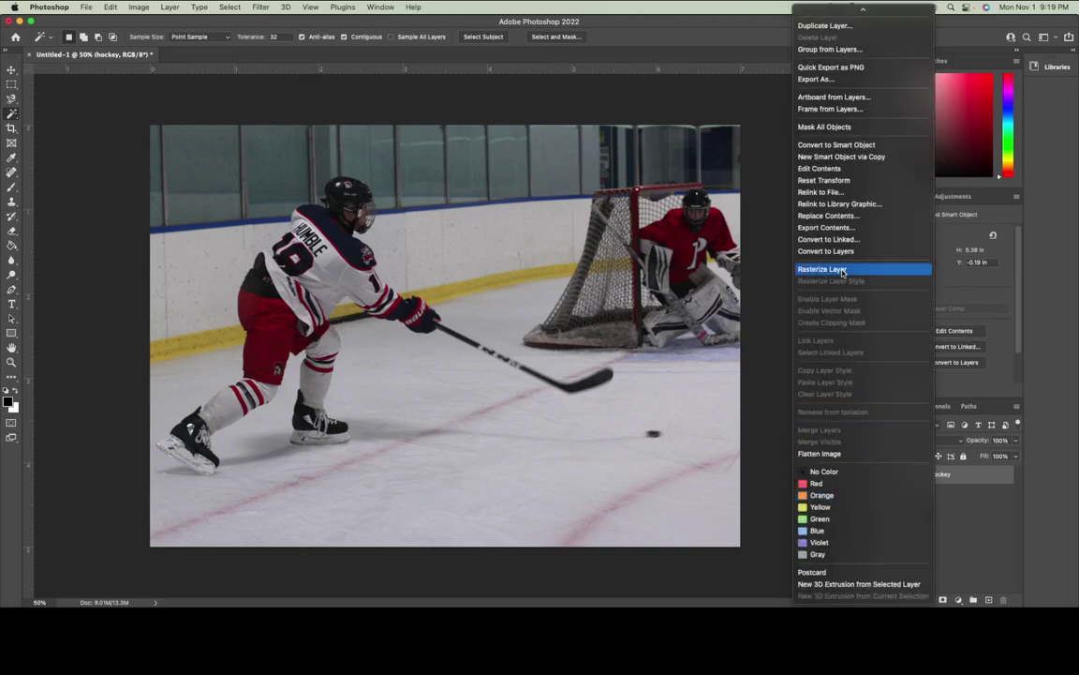
pyautogui.click(837, 269)
pyautogui.rightClick(915, 475)
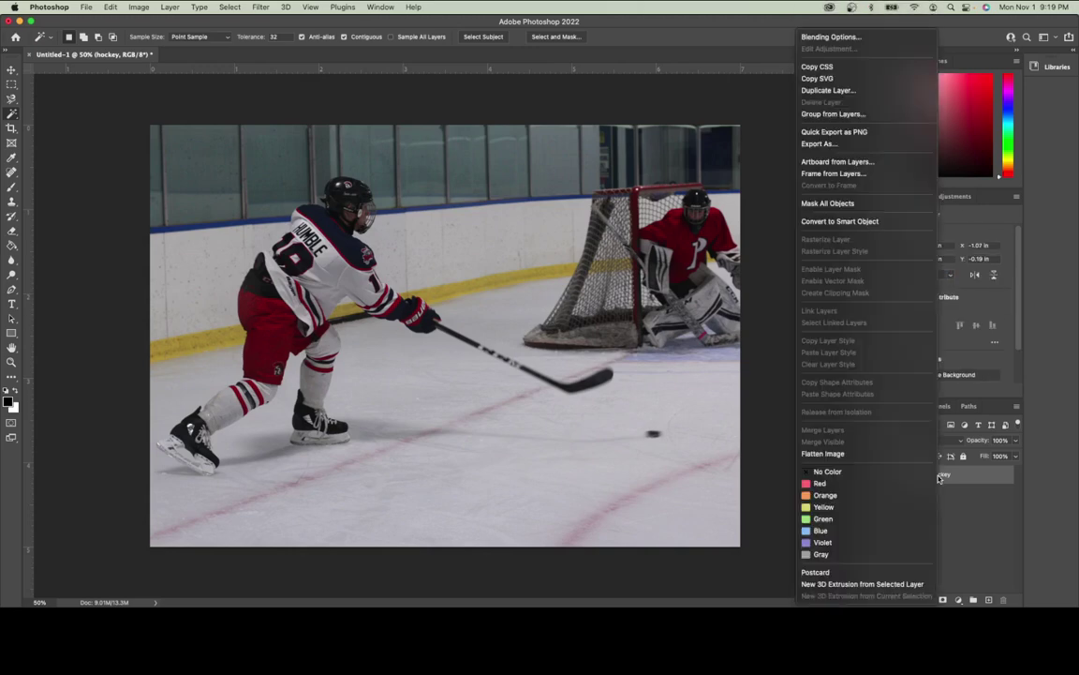
pyautogui.click(828, 90)
pyautogui.press('Return')
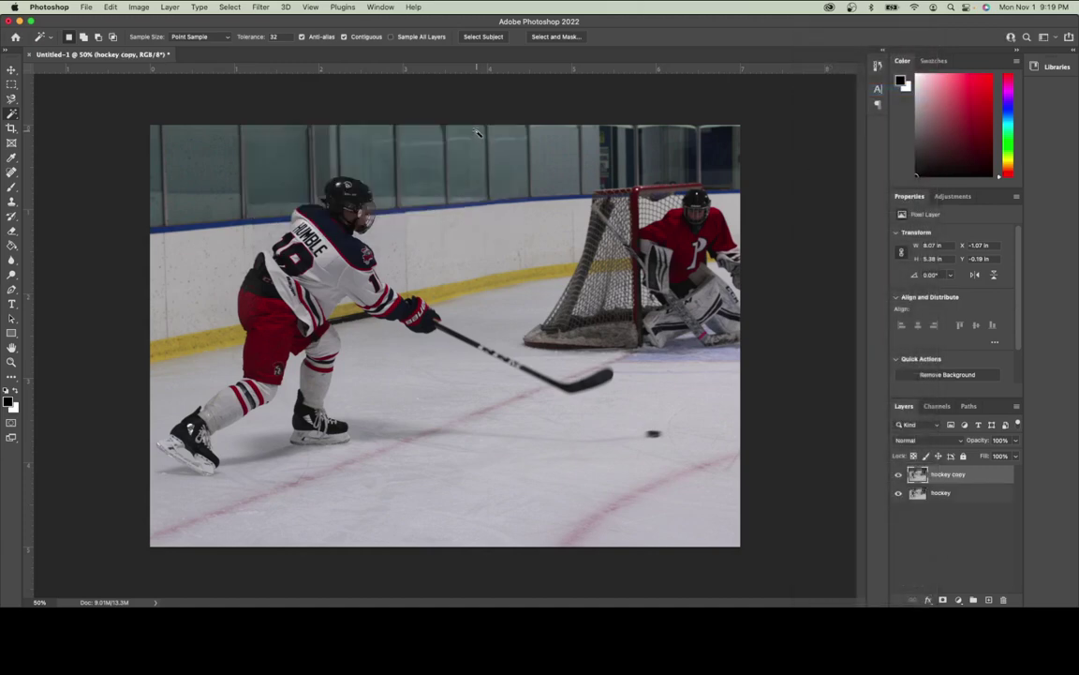
# - Select the shooting player and stick with the Object Selection tool in Rectangle mode, and invert the selection
pyautogui.rightClick(12, 113)
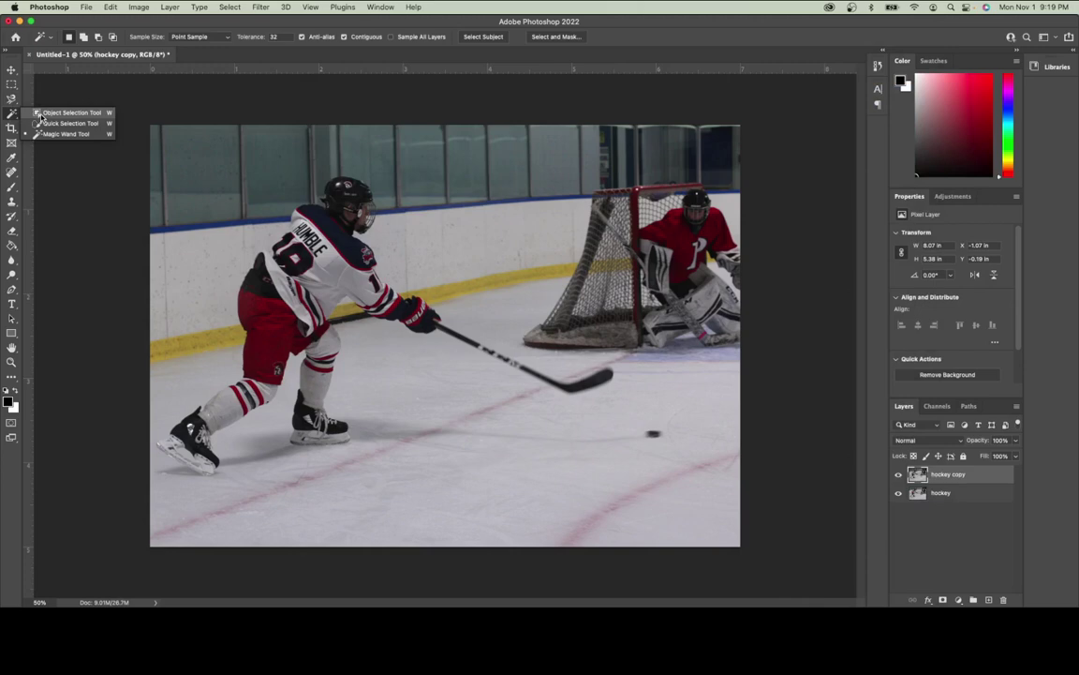
pyautogui.click(56, 112)
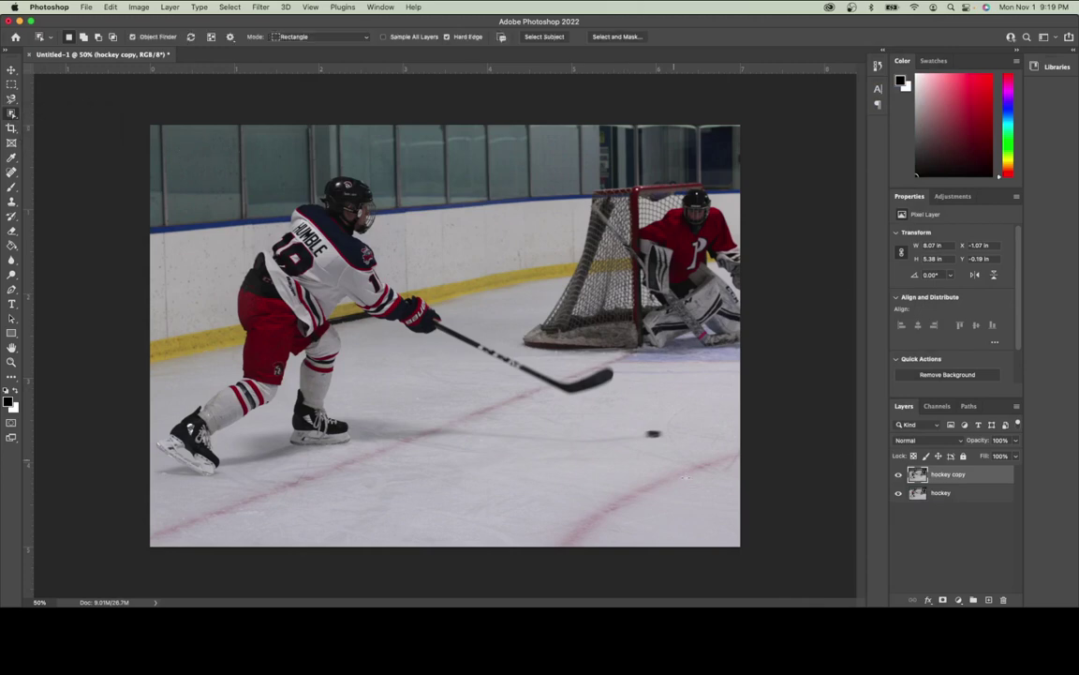
pyautogui.moveTo(740, 512); pyautogui.dragTo(153, 159)
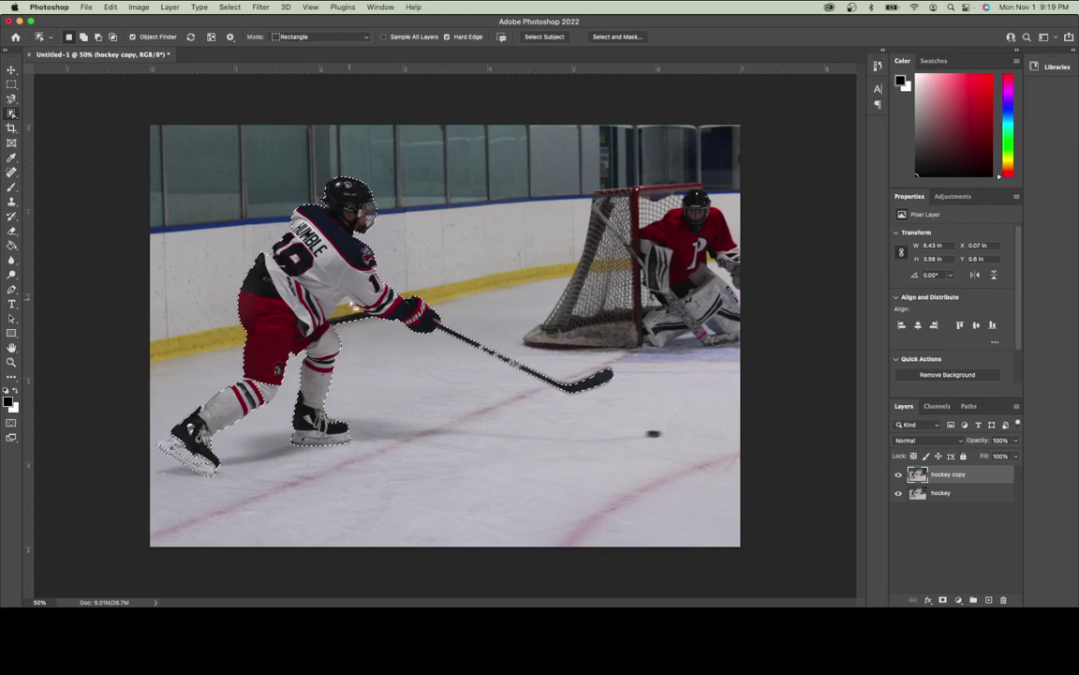
pyautogui.click(229, 6)
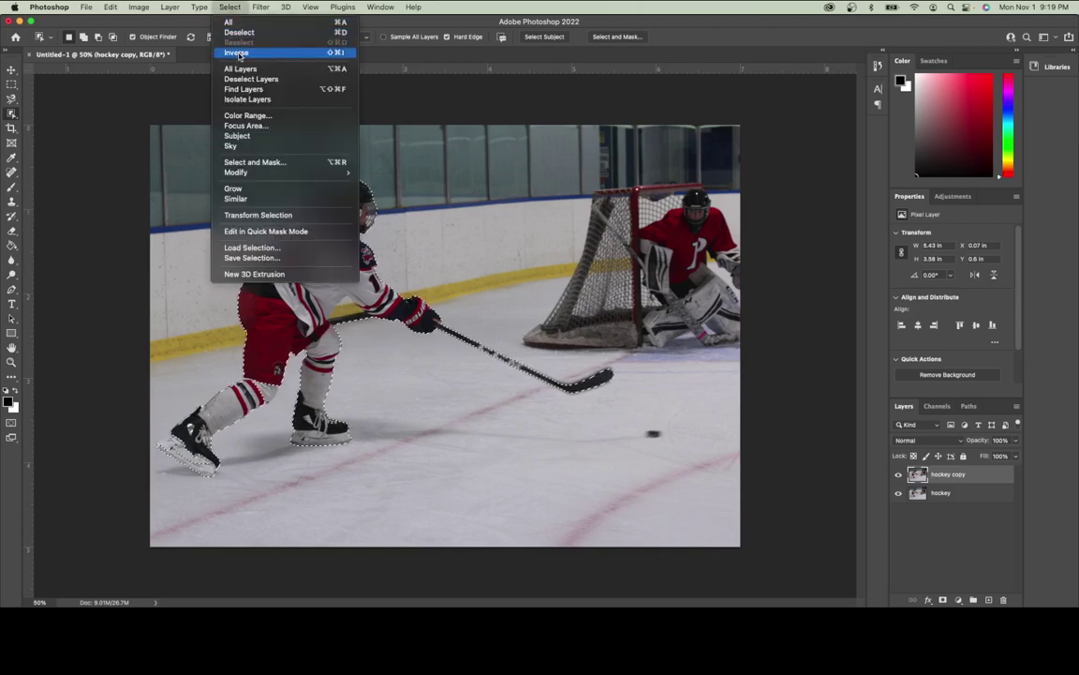
pyautogui.click(237, 53)
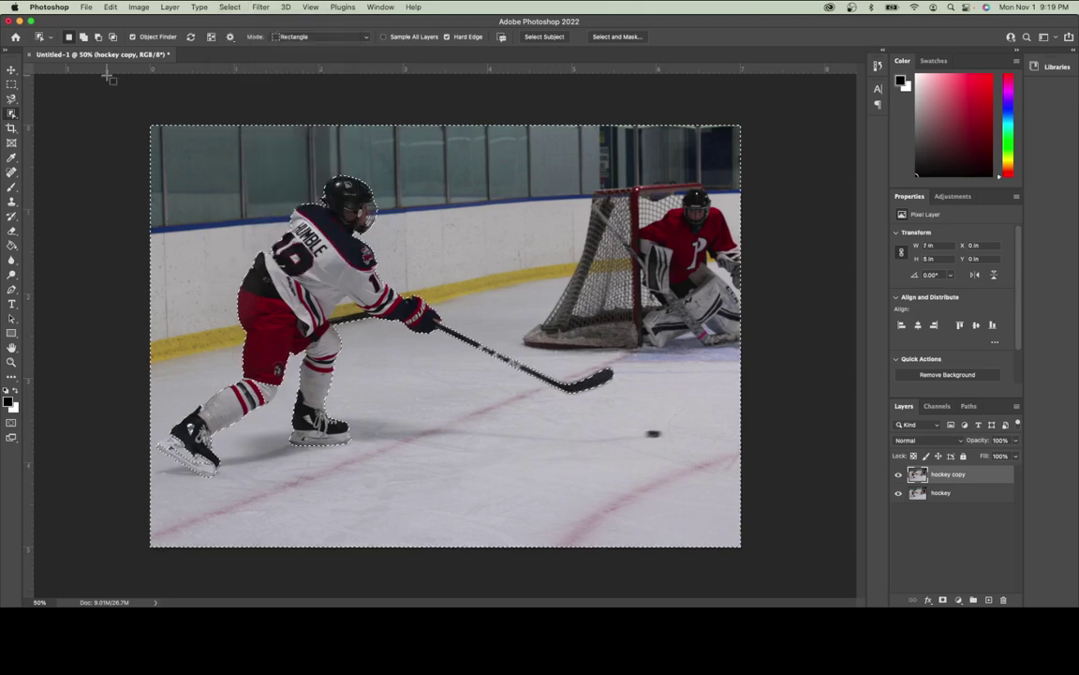
# - Hide the original hockey layer and erase the background around the shooting player on hockey copy, including the ice below the trailing skate
pyautogui.click(12, 230)
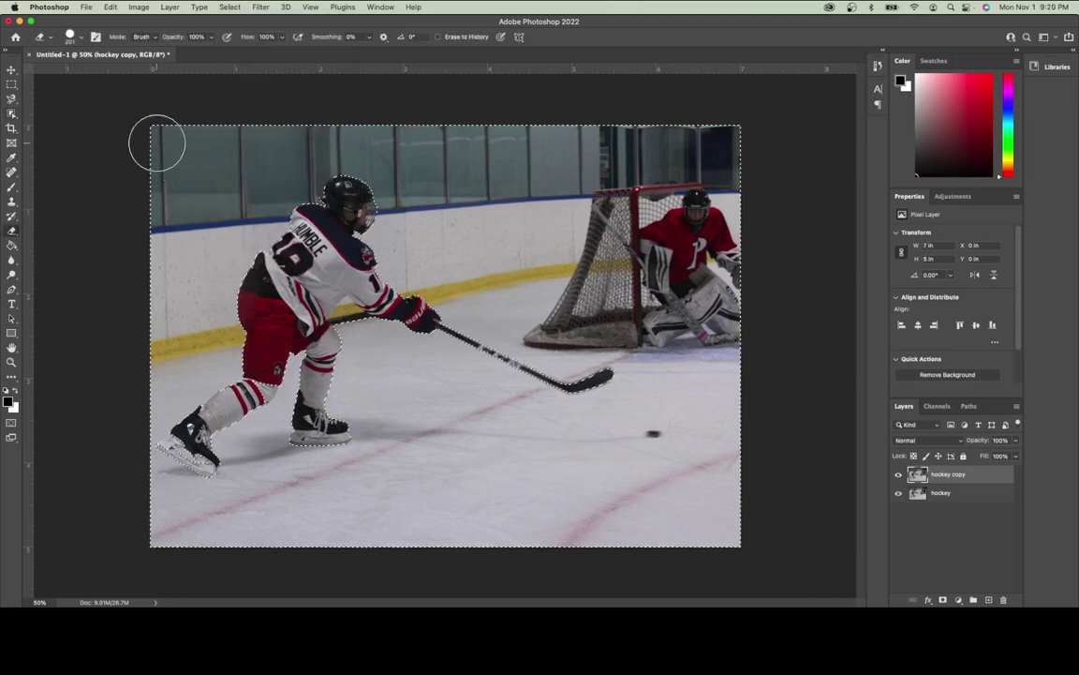
pyautogui.click(898, 493)
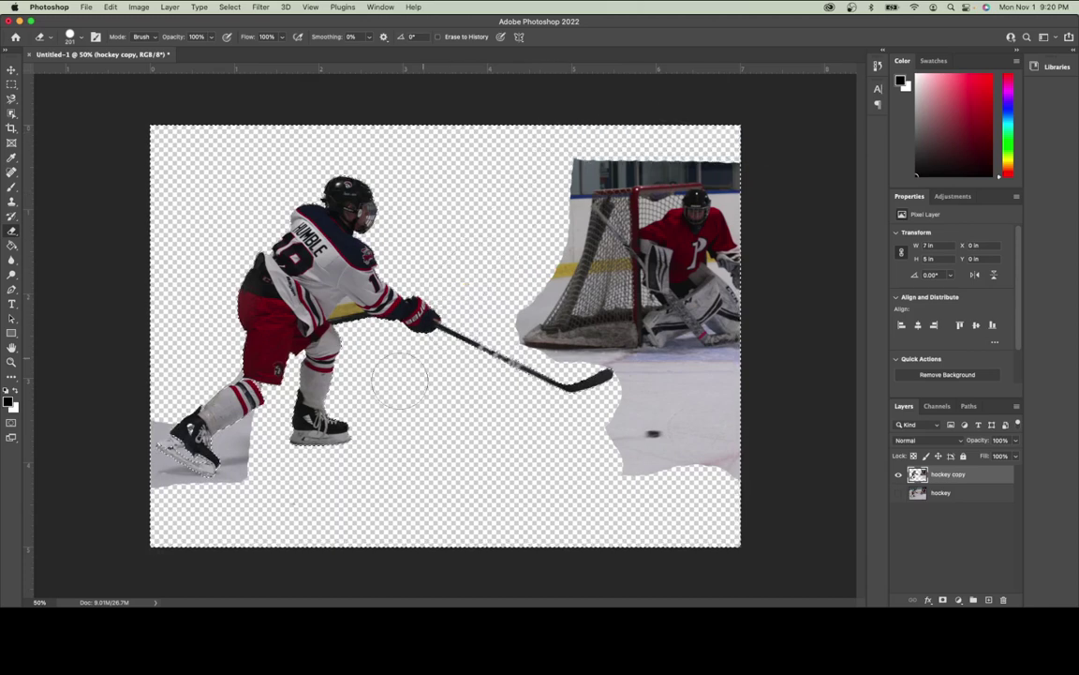
pyautogui.moveTo(255, 436); pyautogui.dragTo(242, 440)
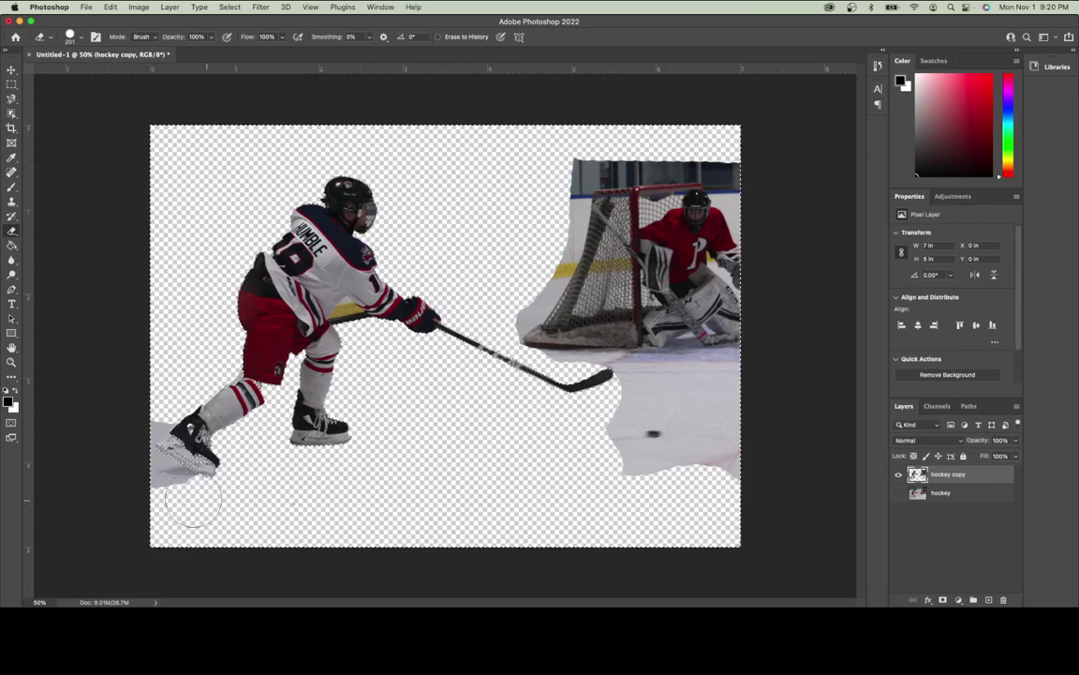
pyautogui.moveTo(155, 483); pyautogui.dragTo(161, 477)
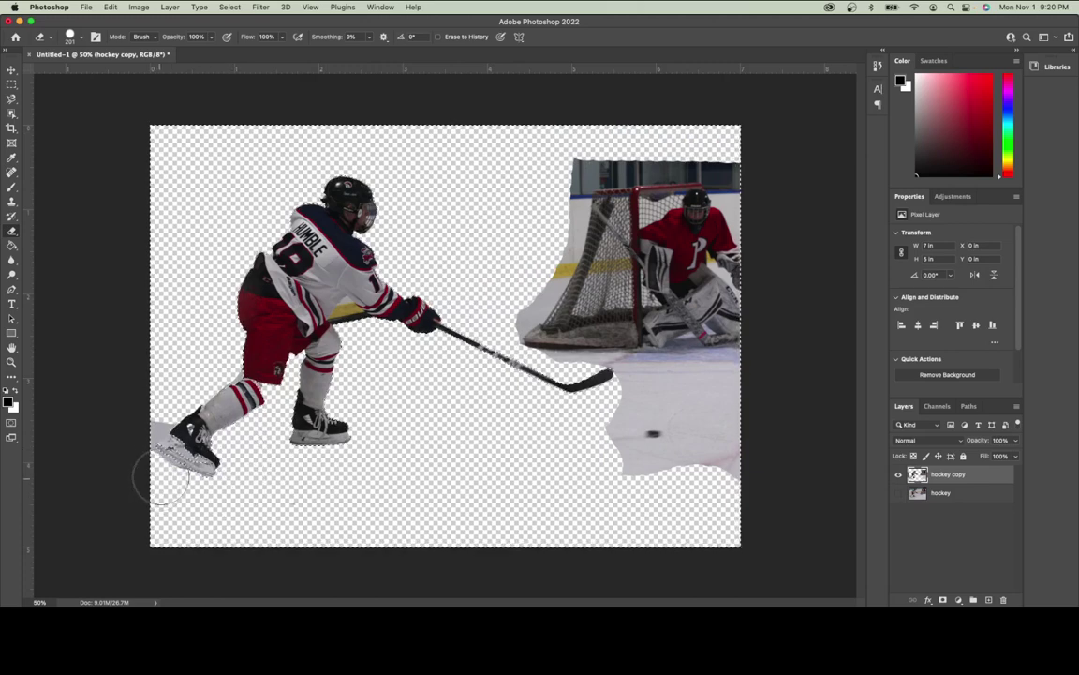
pyautogui.scroll(10, 161, 473)
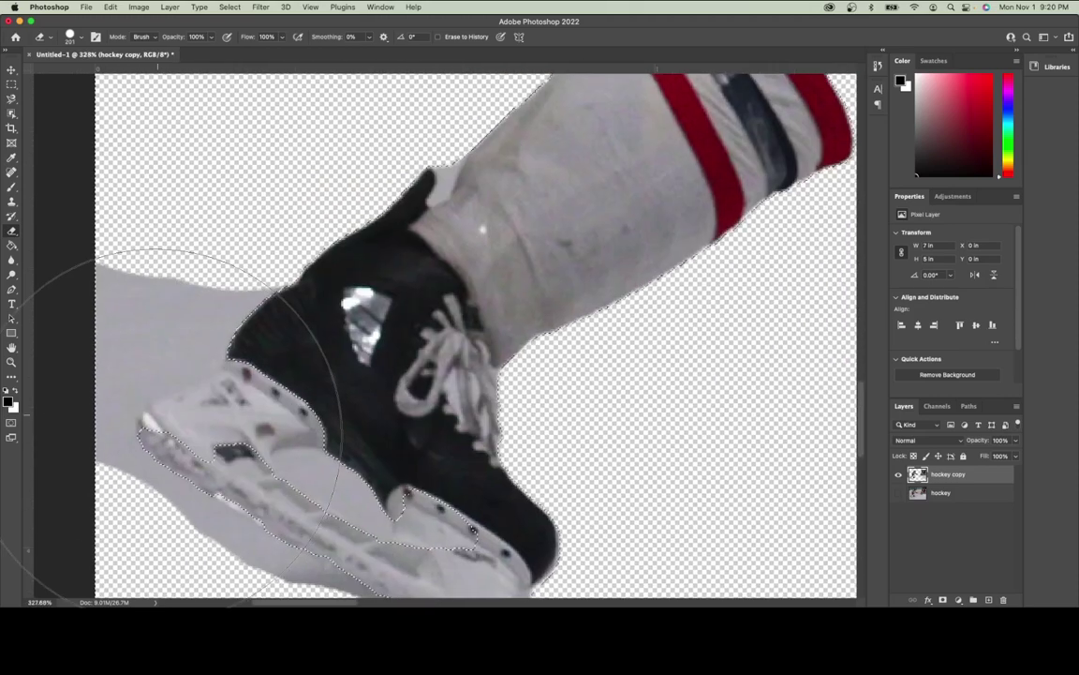
pyautogui.scroll(-8, 169, 426)
pyautogui.scroll(2, 136, 436)
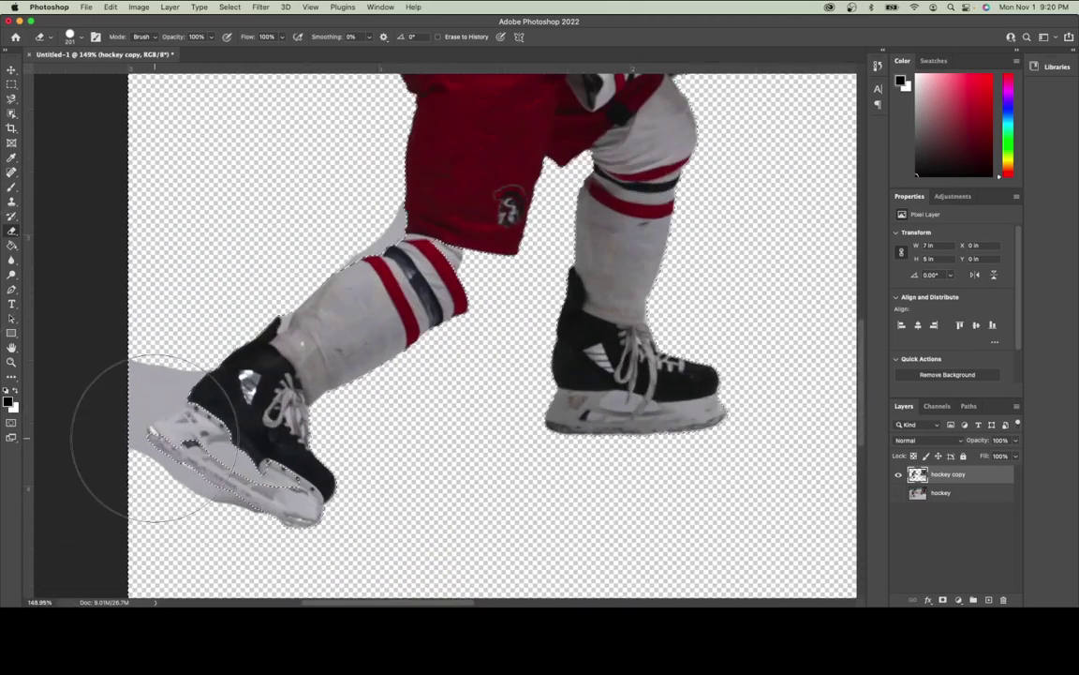
pyautogui.scroll(1, 127, 435)
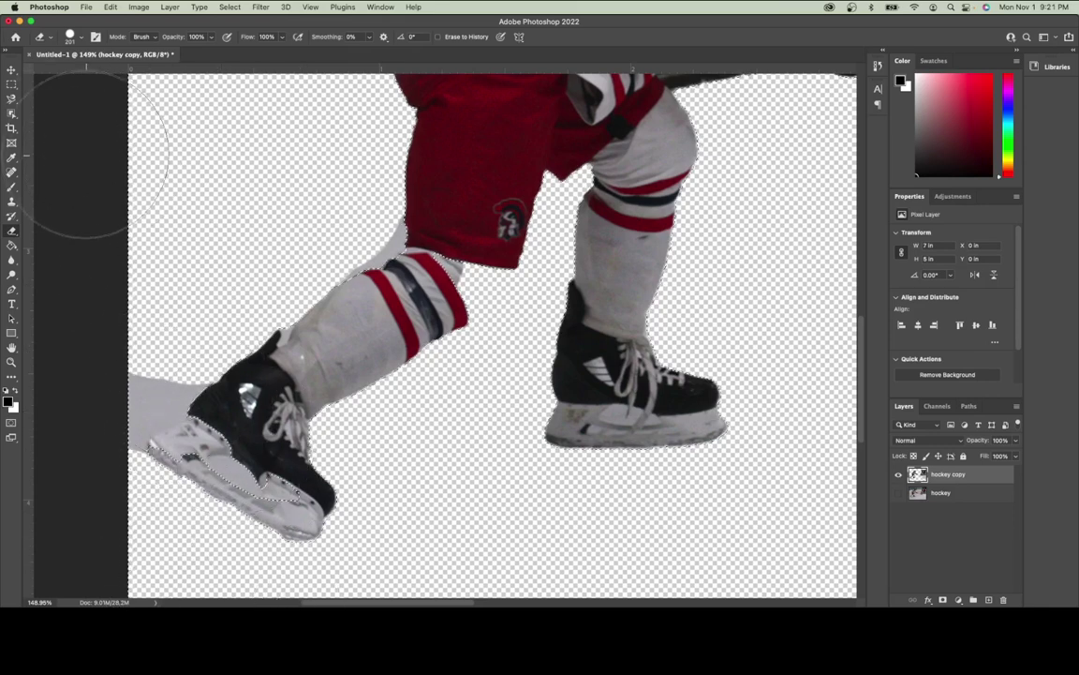
# - Deselect everything and select the leftover ice behind the trailing skate with the Magic Wand
pyautogui.click(230, 7)
pyautogui.click(215, 32)
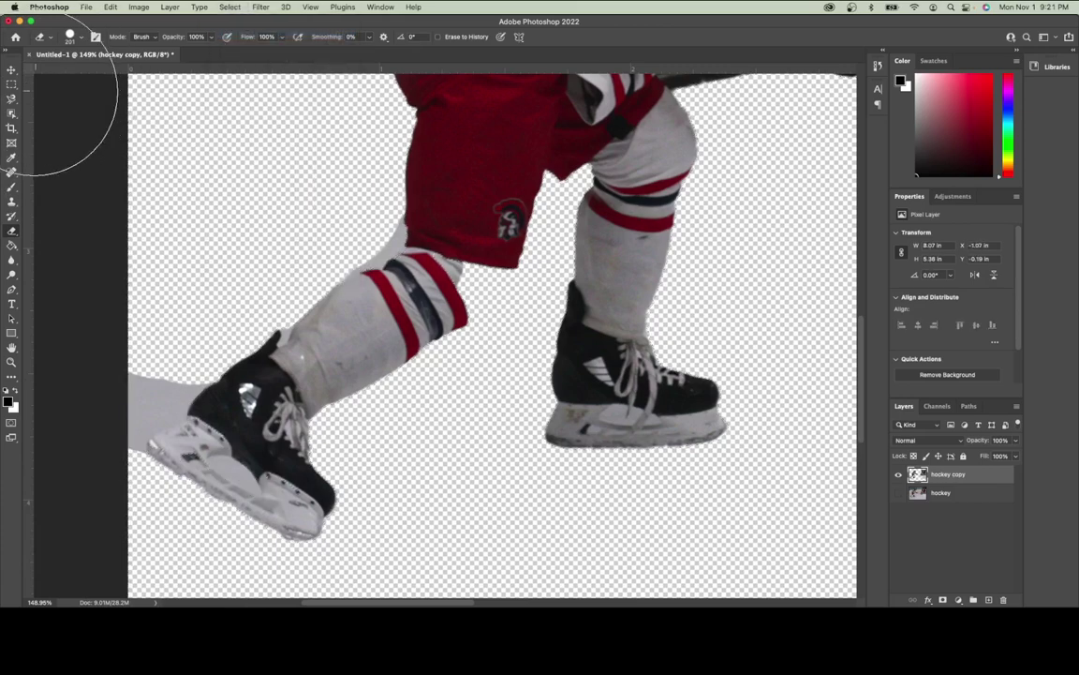
pyautogui.click(11, 112)
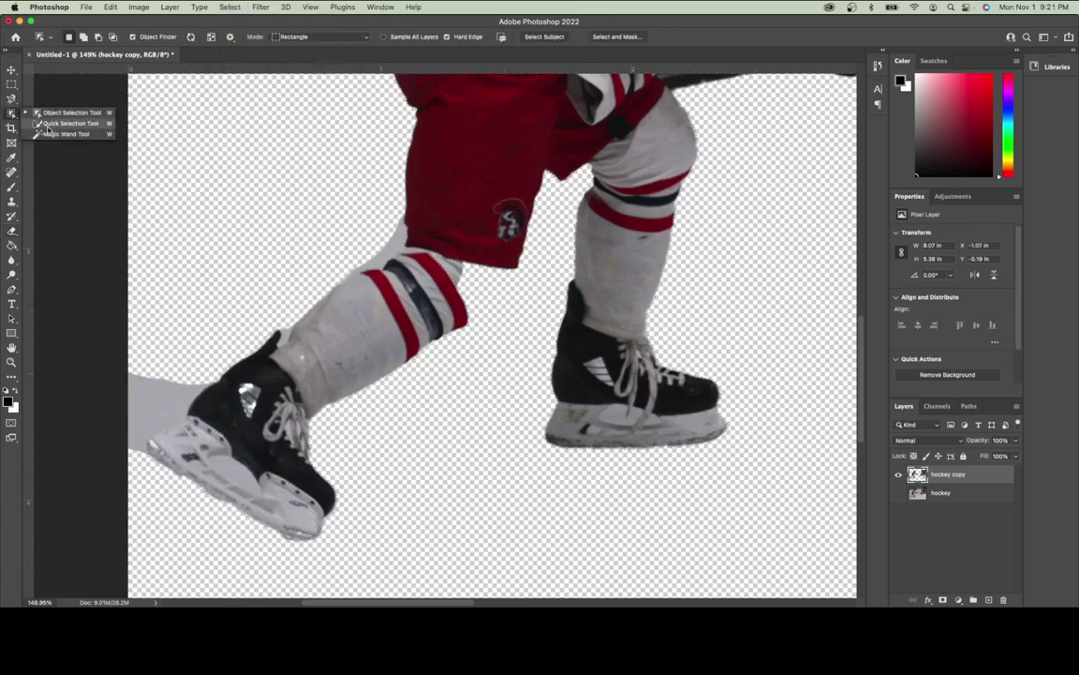
pyautogui.click(48, 134)
pyautogui.click(139, 402)
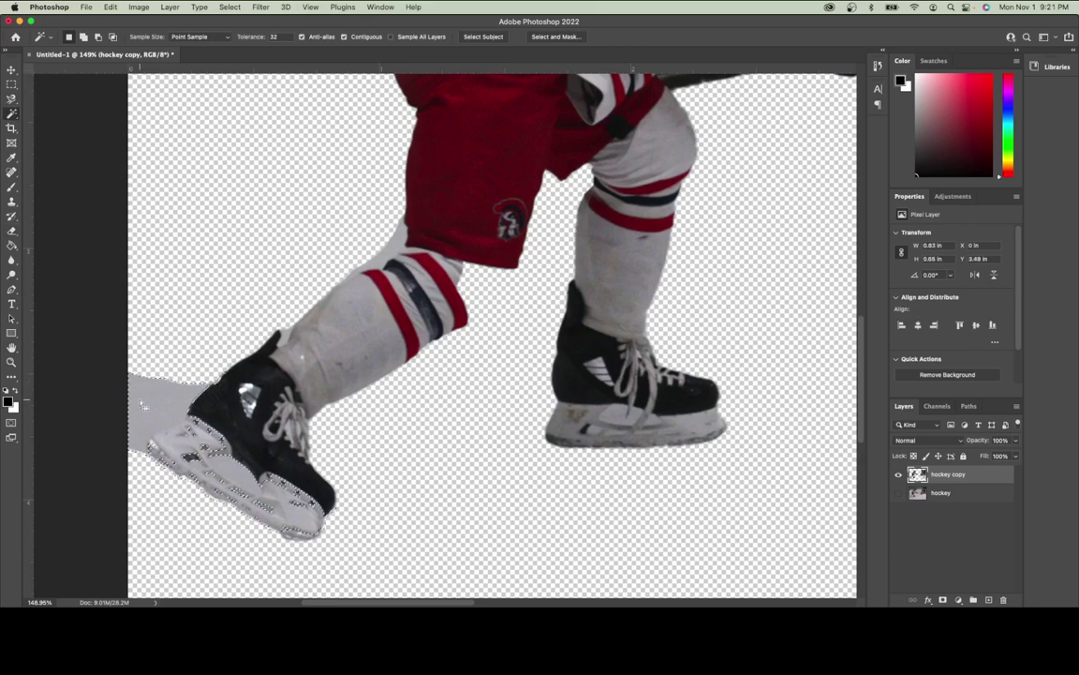
# - Reselect the leftover ice behind the trailing skate with the Magic Wand tolerance at 5, and again at 7
pyautogui.click(281, 38)
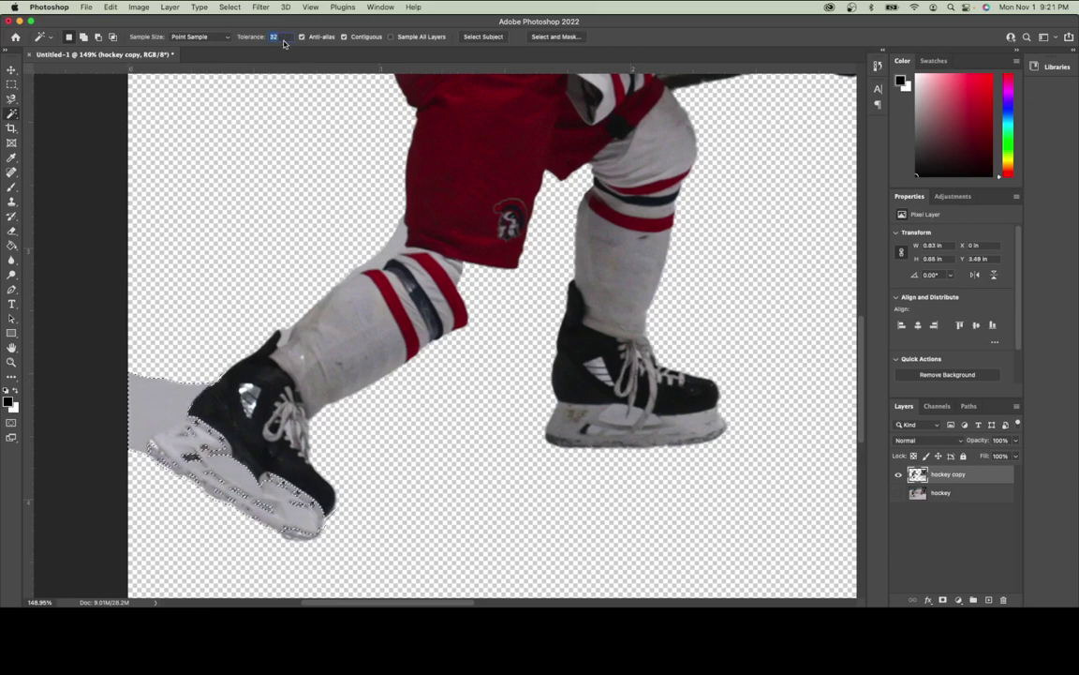
pyautogui.write('5')
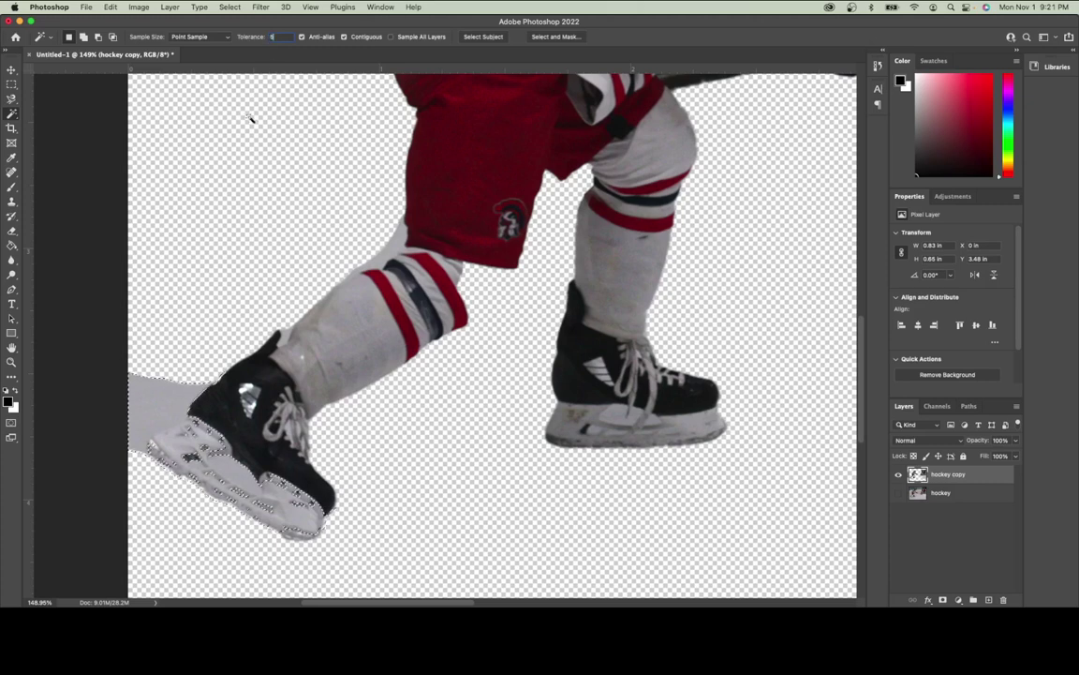
pyautogui.click(150, 398)
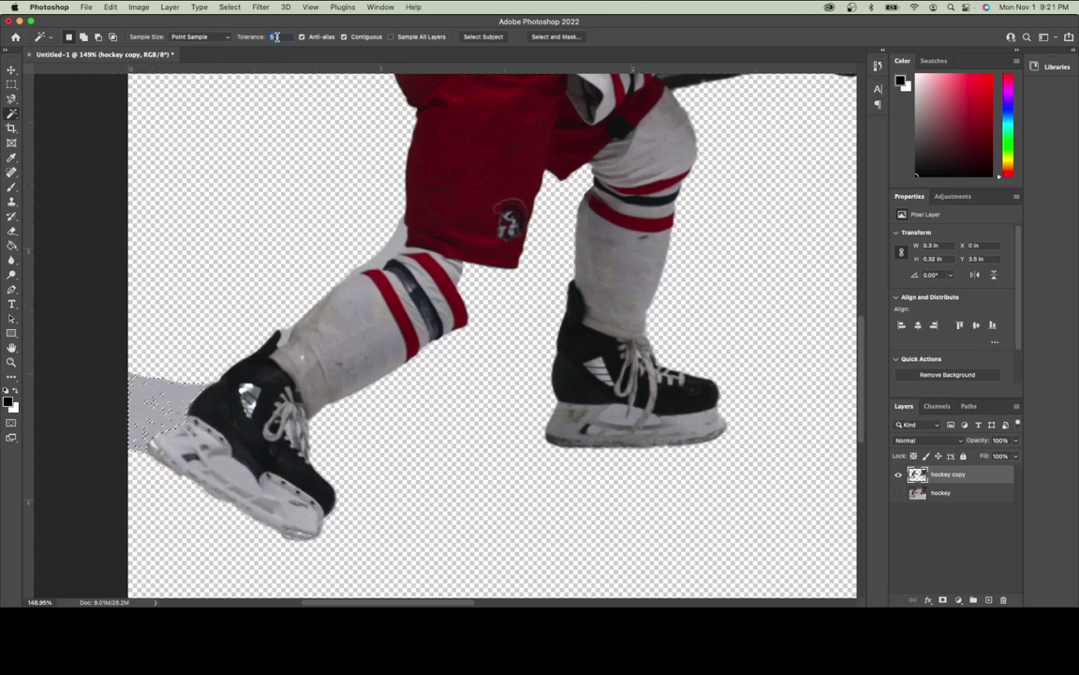
pyautogui.write('7')
pyautogui.click(140, 405)
# - Set the Eraser size to 60 px and erase the selected ice behind the trailing skate
pyautogui.click(12, 232)
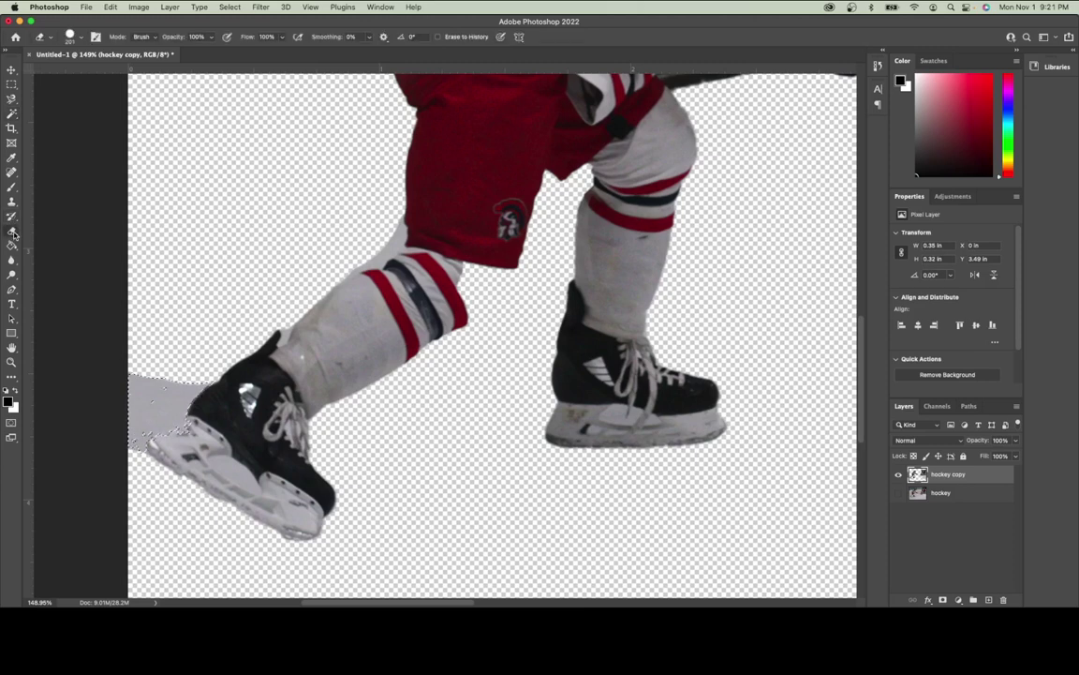
pyautogui.rightClick(256, 312)
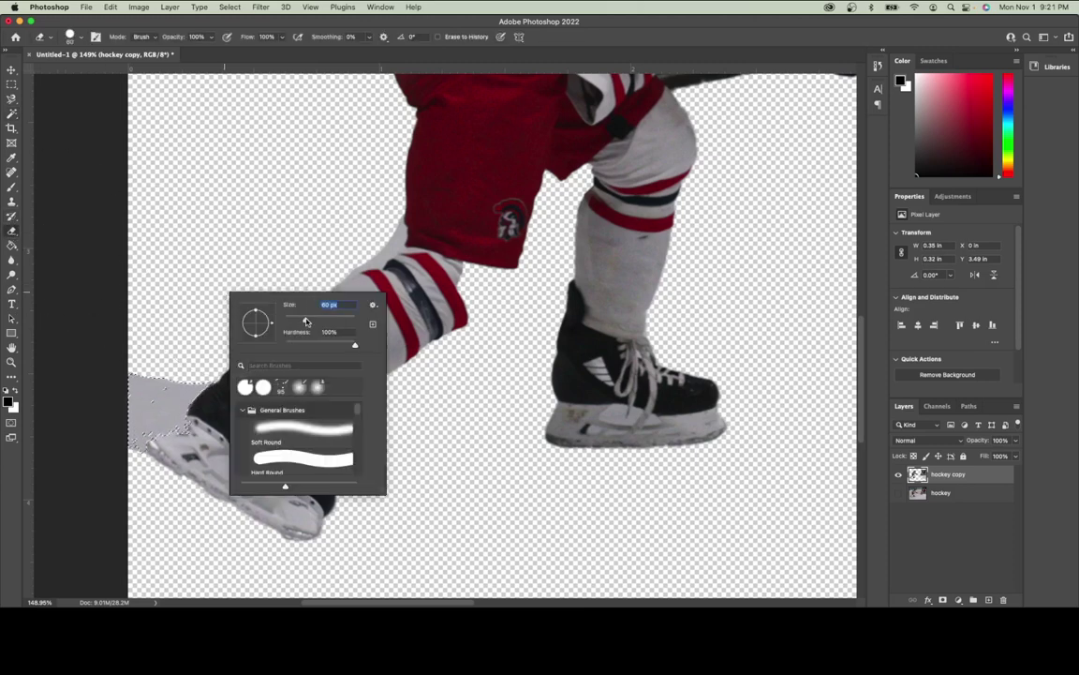
pyautogui.press('Return')
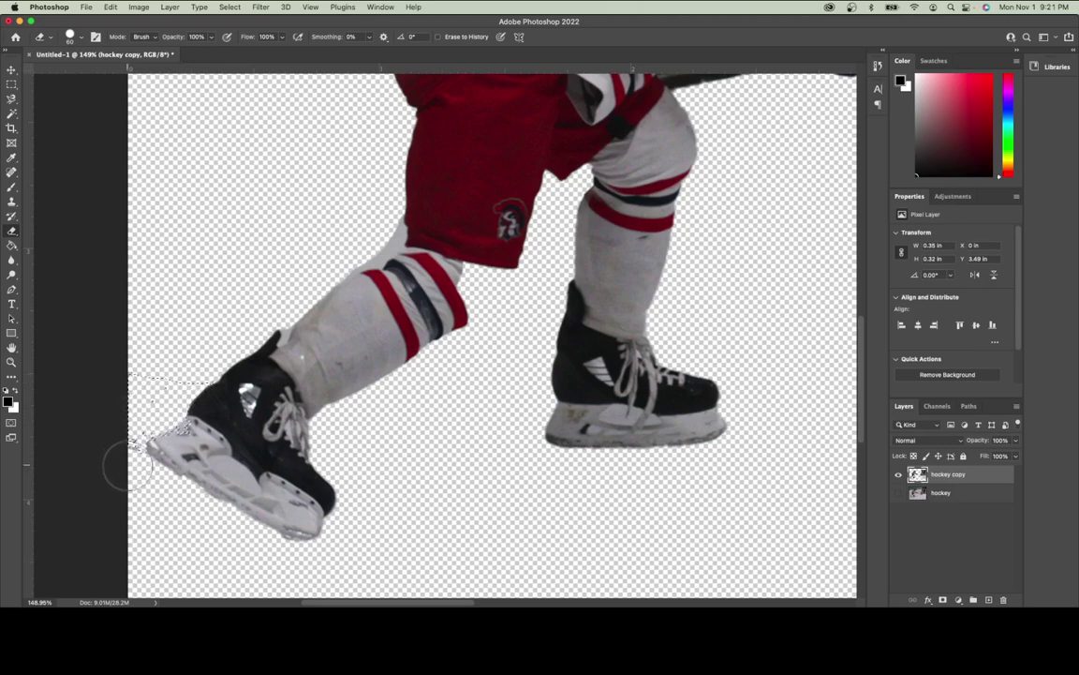
# - Clear the selection, and remove patches of ice and yellow board below the shooting player's front arm using the Magic Wand
pyautogui.press('super+d')
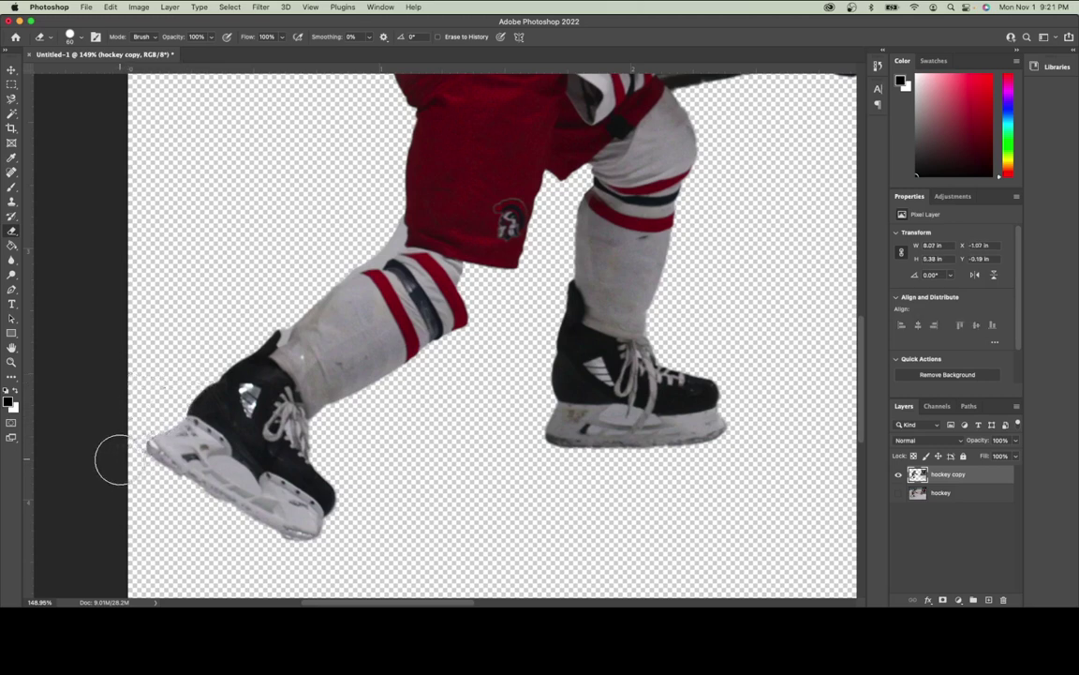
pyautogui.scroll(5, 588, 206)
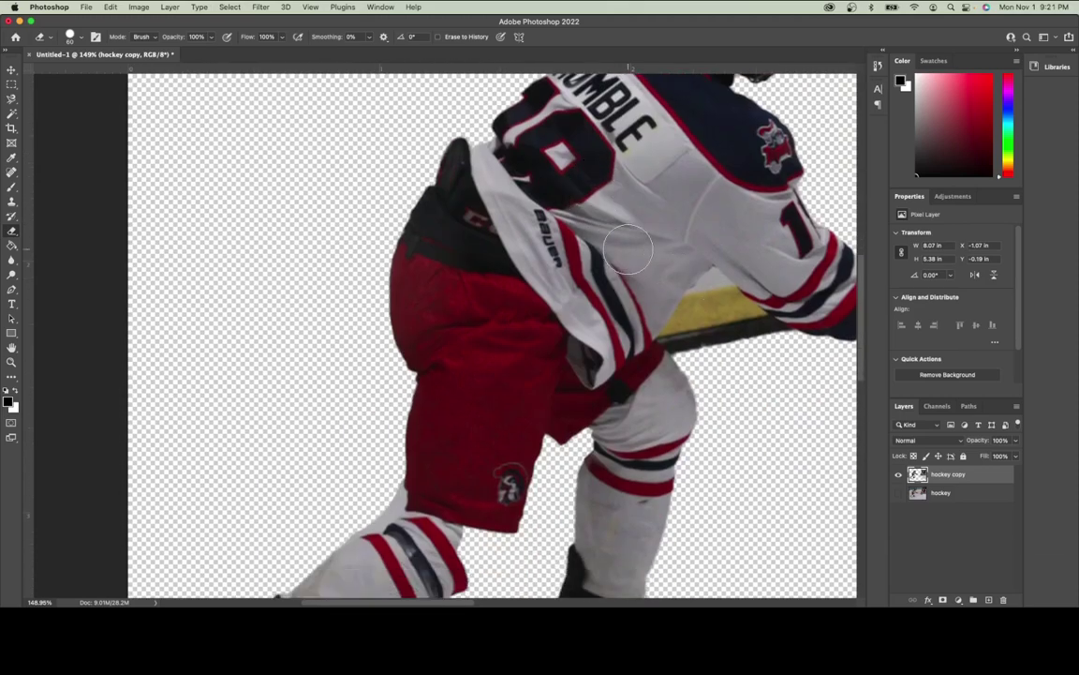
pyautogui.click(11, 113)
pyautogui.click(719, 286)
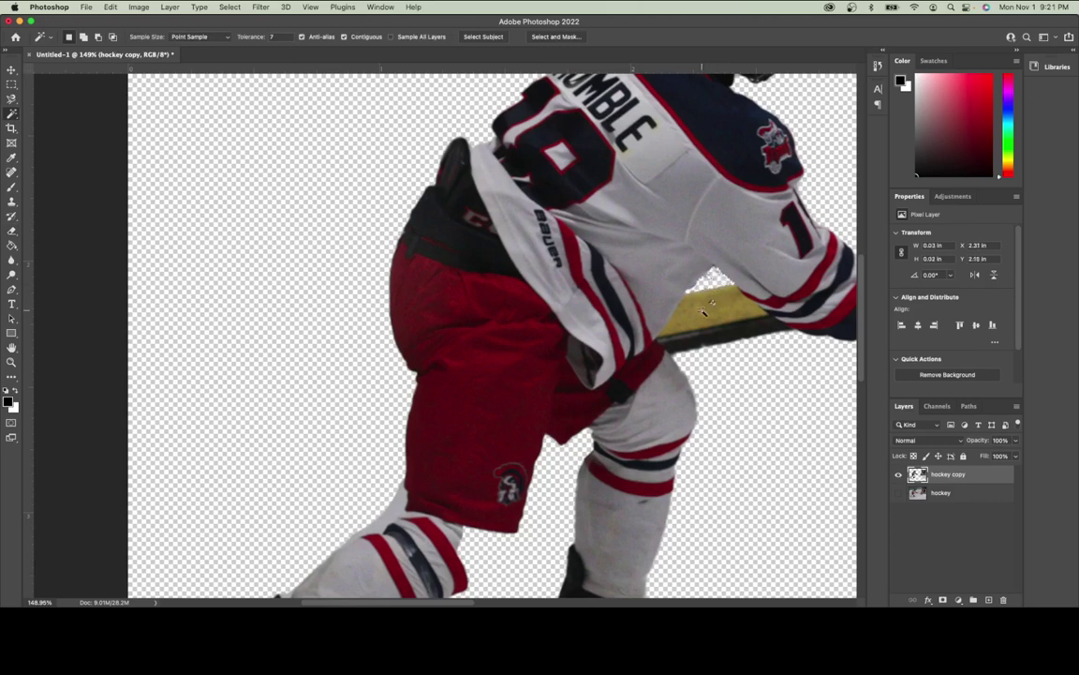
pyautogui.click(718, 309)
pyautogui.click(736, 315)
pyautogui.moveTo(458, 604); pyautogui.dragTo(510, 604)
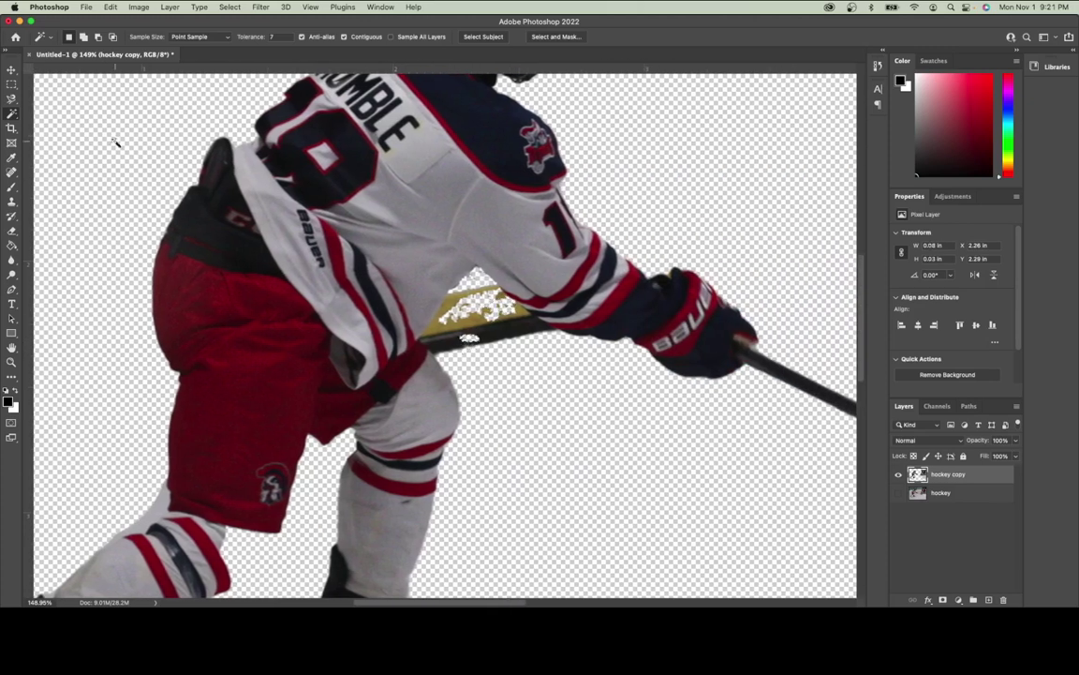
# - Erase the remaining yellow and black board between the player's torso and front arm, cleaning the edges with a 14 px Eraser
pyautogui.click(11, 230)
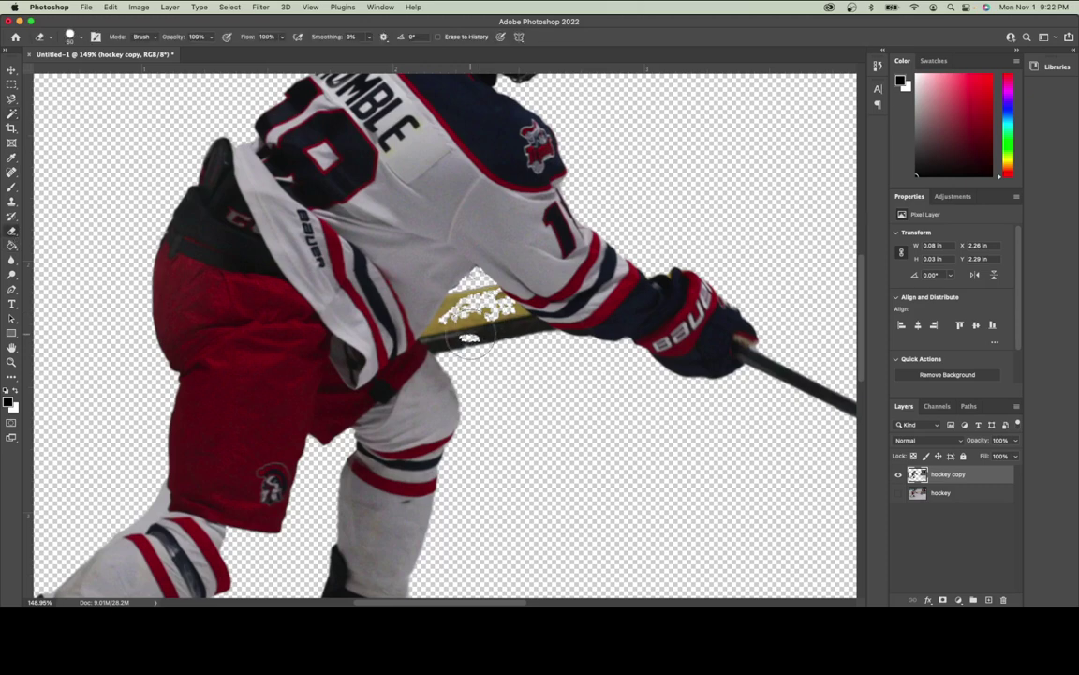
pyautogui.moveTo(468, 335)
pyautogui.mouseDown()
pyautogui.moveTo(422, 314)
pyautogui.moveTo(426, 300)
pyautogui.moveTo(510, 342)
pyautogui.mouseUp()
pyautogui.scroll(6, 502, 333)
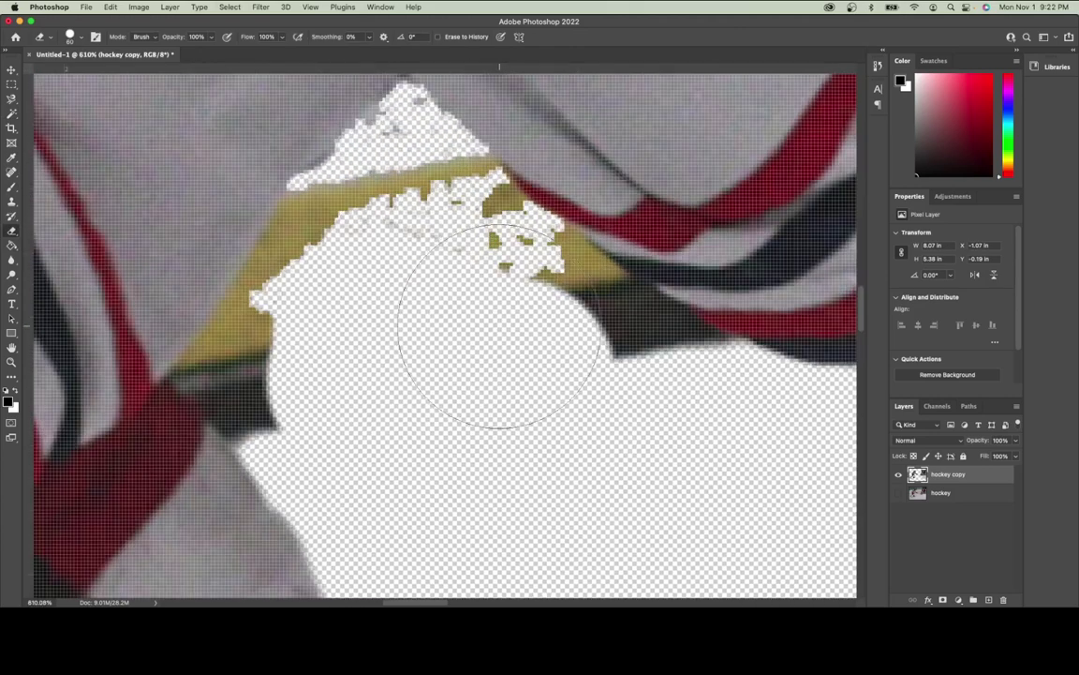
pyautogui.moveTo(670, 414)
pyautogui.mouseDown()
pyautogui.moveTo(482, 304)
pyautogui.moveTo(473, 281)
pyautogui.moveTo(397, 320)
pyautogui.moveTo(322, 339)
pyautogui.moveTo(313, 360)
pyautogui.moveTo(290, 368)
pyautogui.moveTo(301, 372)
pyautogui.moveTo(350, 313)
pyautogui.moveTo(379, 308)
pyautogui.moveTo(363, 263)
pyautogui.moveTo(378, 254)
pyautogui.moveTo(391, 265)
pyautogui.moveTo(424, 231)
pyautogui.moveTo(434, 240)
pyautogui.moveTo(333, 338)
pyautogui.mouseUp()
pyautogui.rightClick(294, 352)
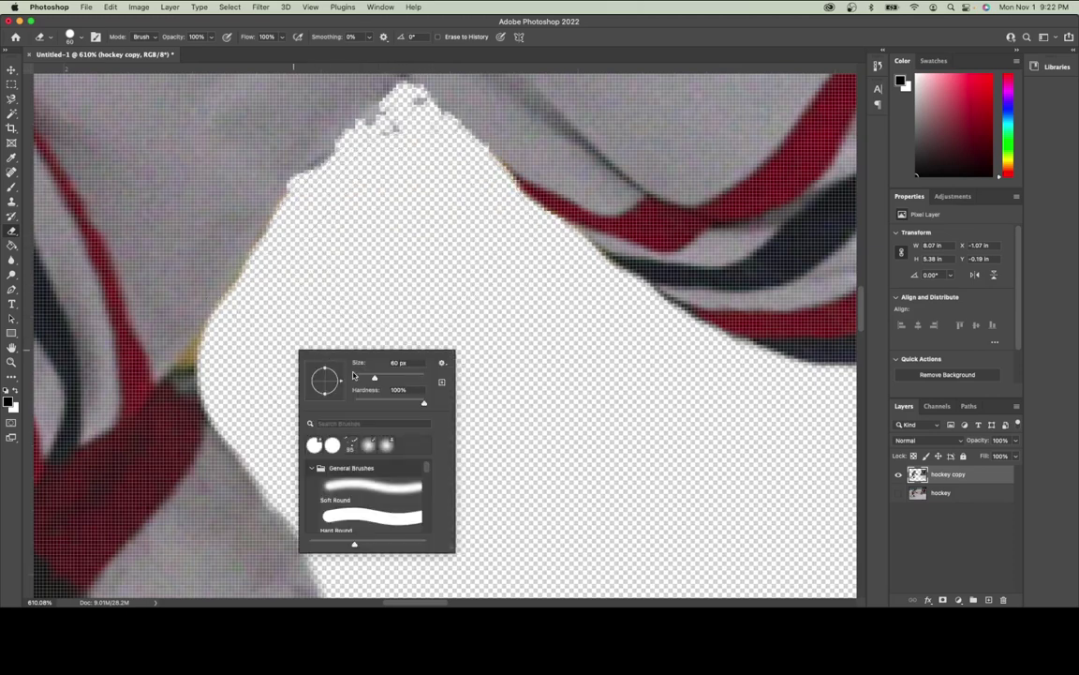
pyautogui.moveTo(200, 375)
pyautogui.mouseDown()
pyautogui.moveTo(209, 380)
pyautogui.moveTo(199, 366)
pyautogui.moveTo(221, 355)
pyautogui.moveTo(207, 361)
pyautogui.moveTo(294, 216)
pyautogui.moveTo(398, 133)
pyautogui.moveTo(383, 139)
pyautogui.moveTo(405, 101)
pyautogui.moveTo(370, 123)
pyautogui.moveTo(412, 112)
pyautogui.moveTo(429, 131)
pyautogui.mouseUp()
pyautogui.scroll(-10, 465, 249)
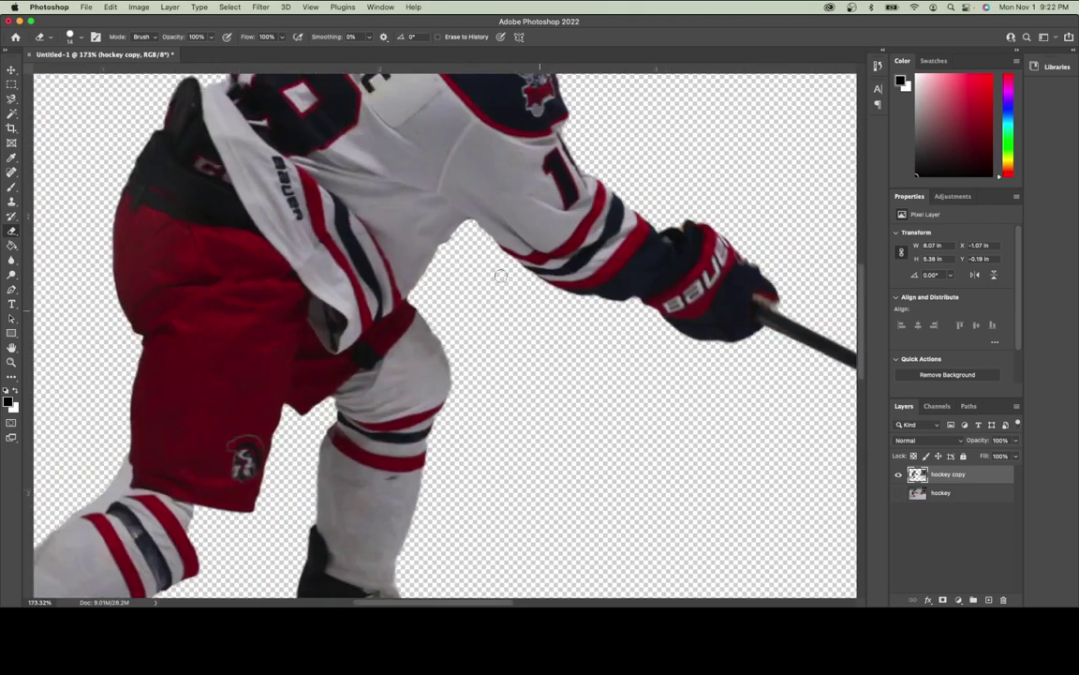
# - Try to select the puck with the Object Selection tool
pyautogui.scroll(6, 575, 275)
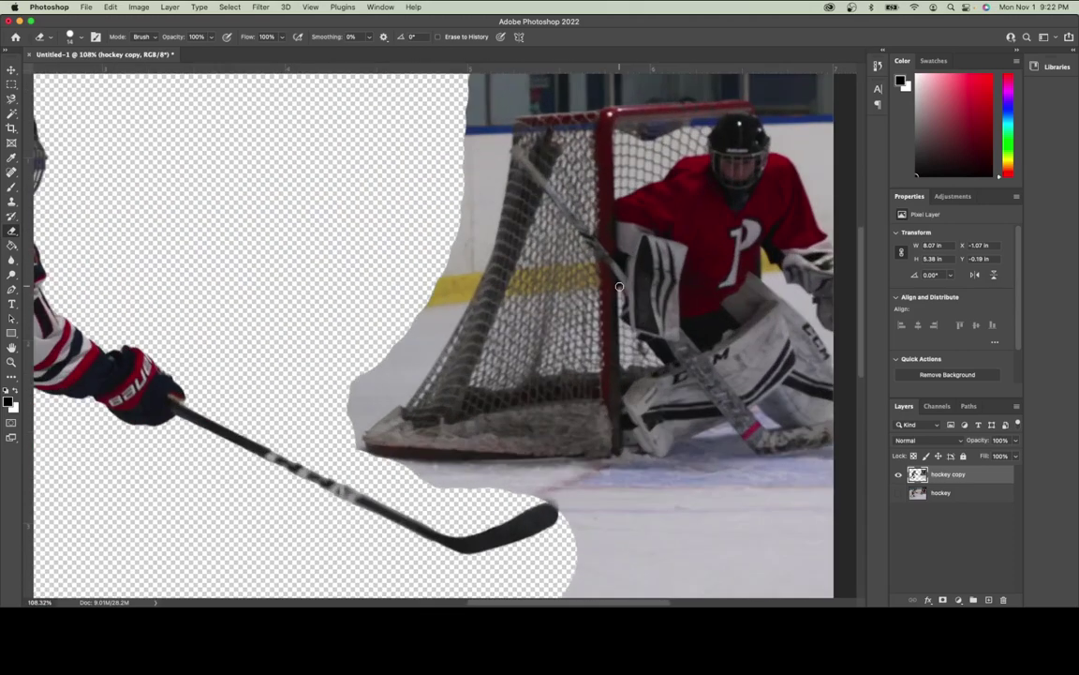
pyautogui.scroll(-8, 649, 343)
pyautogui.scroll(5, 586, 396)
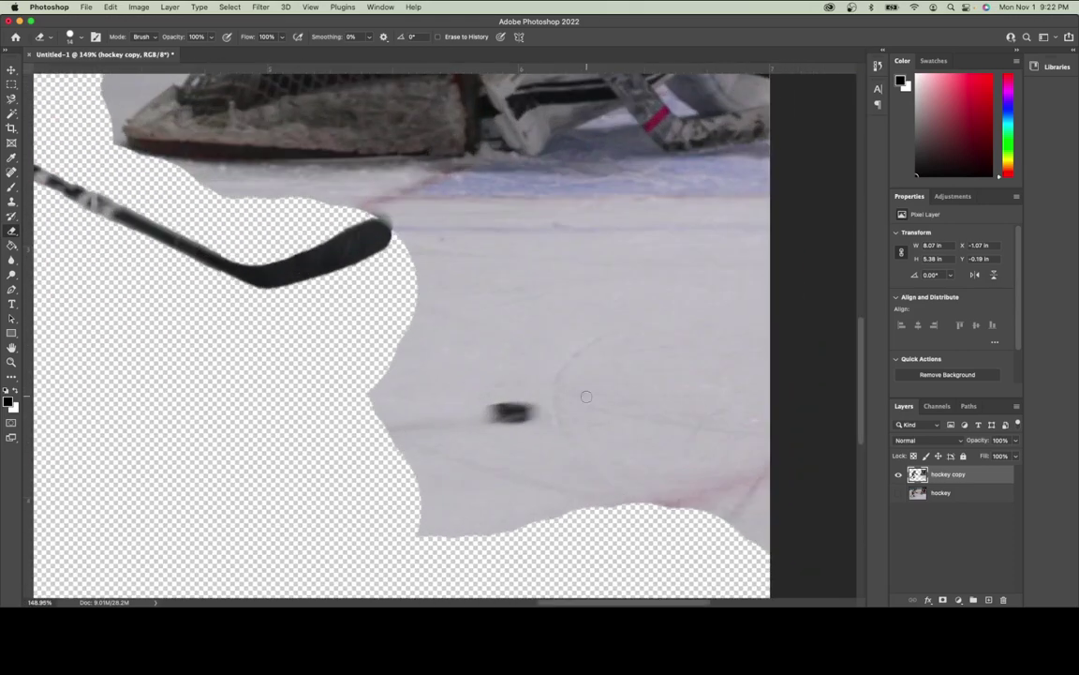
pyautogui.moveTo(11, 114); pyautogui.dragTo(63, 116)
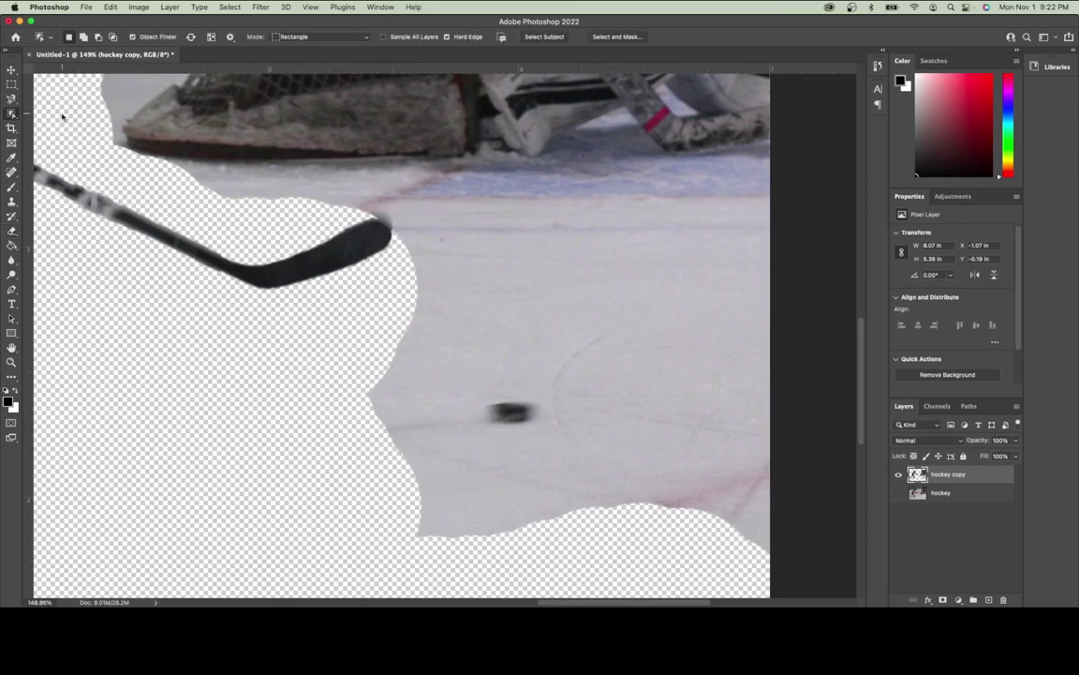
pyautogui.moveTo(469, 378); pyautogui.dragTo(555, 455)
# - Clear the rough selection around the puck and select the dark puck itself with the Magic Wand
pyautogui.moveTo(13, 113)
pyautogui.mouseDown()
pyautogui.moveTo(53, 109)
pyautogui.moveTo(53, 134)
pyautogui.mouseUp()
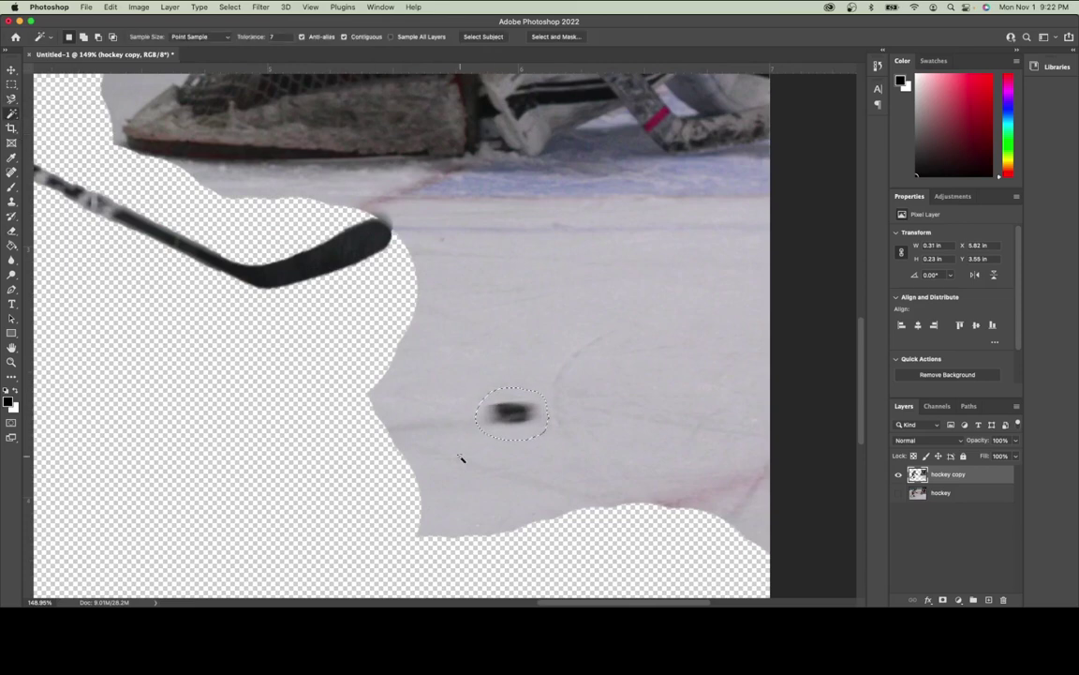
pyautogui.click(508, 408)
pyautogui.press('super+d')
pyautogui.click(512, 411)
# - Invert the puck selection, set the Eraser size to 78 px and erase the ice around the puck and towards the stick blade
pyautogui.click(12, 232)
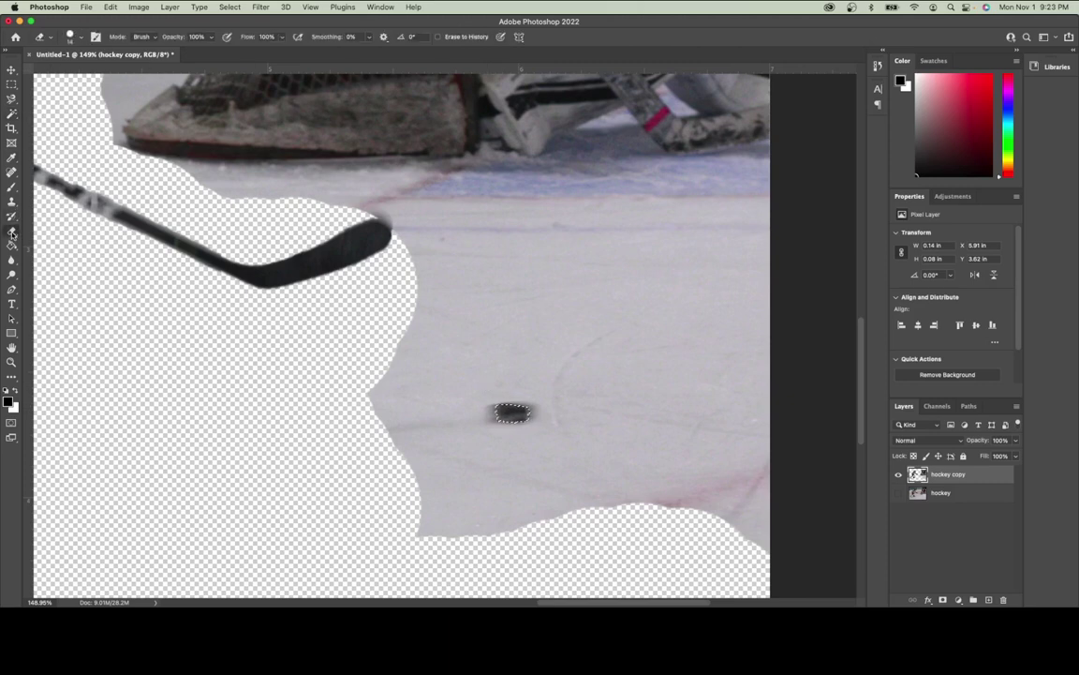
pyautogui.click(230, 6)
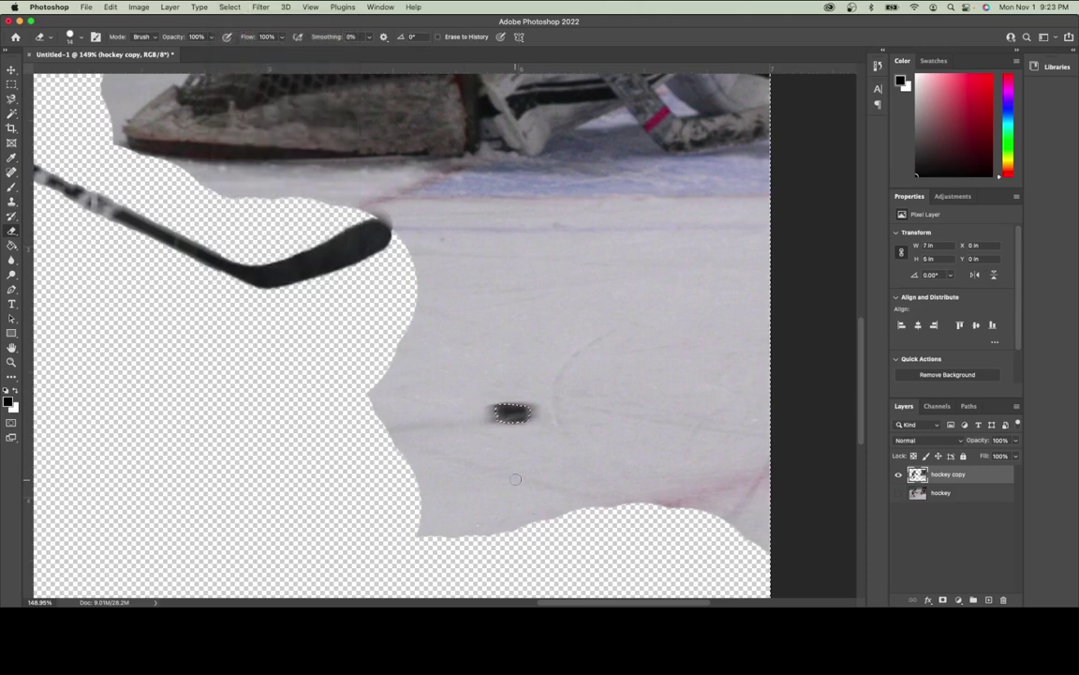
pyautogui.rightClick(544, 415)
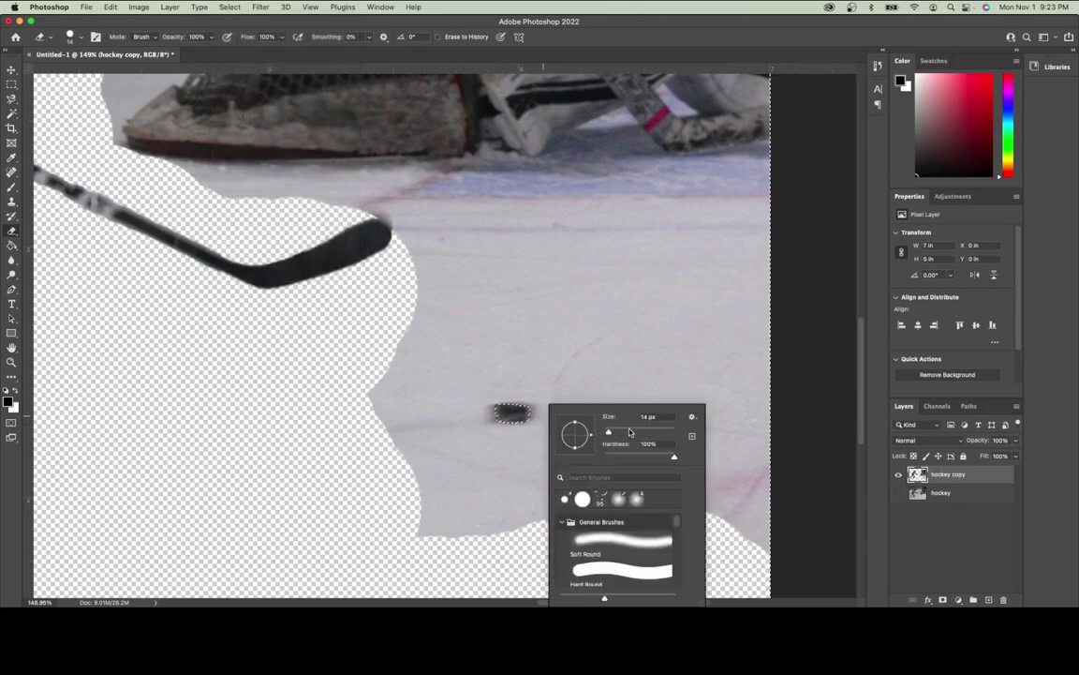
pyautogui.press('Return')
pyautogui.click(506, 410)
pyautogui.click(524, 417)
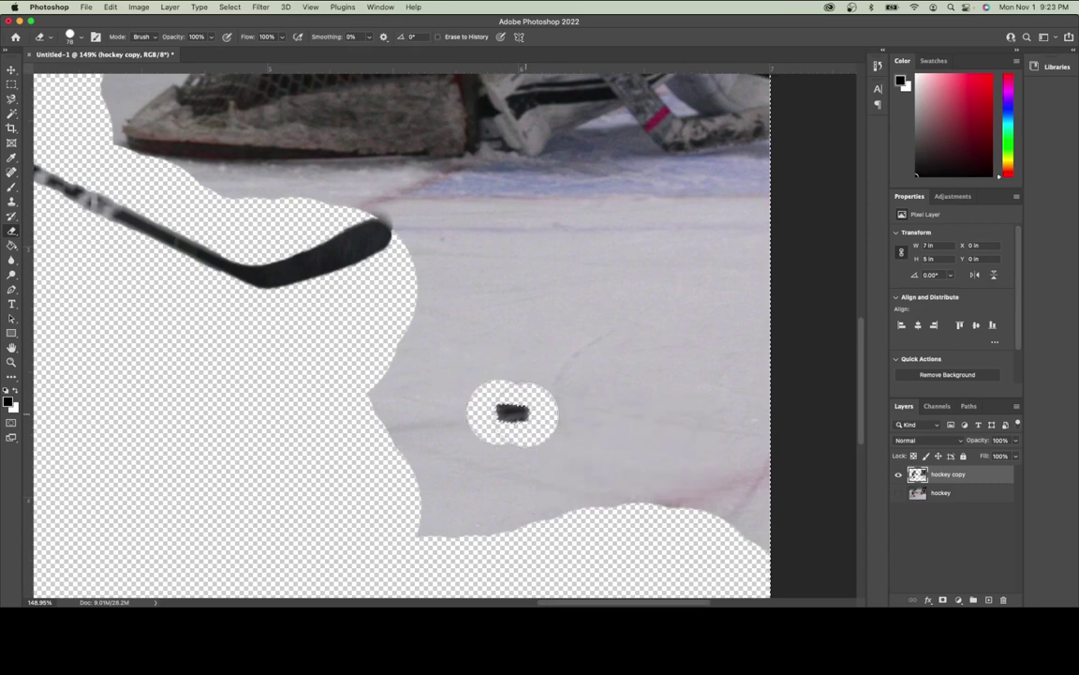
pyautogui.click(530, 384)
pyautogui.moveTo(436, 337)
pyautogui.mouseDown()
pyautogui.moveTo(554, 453)
pyautogui.moveTo(458, 356)
pyautogui.moveTo(426, 478)
pyautogui.moveTo(418, 452)
pyautogui.moveTo(487, 492)
pyautogui.moveTo(677, 482)
pyautogui.moveTo(602, 469)
pyautogui.moveTo(453, 345)
pyautogui.moveTo(610, 345)
pyautogui.moveTo(611, 424)
pyautogui.moveTo(666, 414)
pyautogui.moveTo(756, 434)
pyautogui.moveTo(693, 378)
pyautogui.moveTo(707, 324)
pyautogui.moveTo(448, 292)
pyautogui.moveTo(446, 258)
pyautogui.moveTo(550, 246)
pyautogui.moveTo(727, 248)
pyautogui.moveTo(766, 284)
pyautogui.moveTo(715, 294)
pyautogui.moveTo(770, 238)
pyautogui.moveTo(646, 192)
pyautogui.moveTo(562, 187)
pyautogui.moveTo(492, 192)
pyautogui.moveTo(457, 211)
pyautogui.moveTo(302, 223)
pyautogui.moveTo(373, 214)
pyautogui.moveTo(366, 208)
pyautogui.mouseUp()
# - Set the Eraser size to 33 px and erase the ice around the tip of the stick blade
pyautogui.scroll(10, 372, 202)
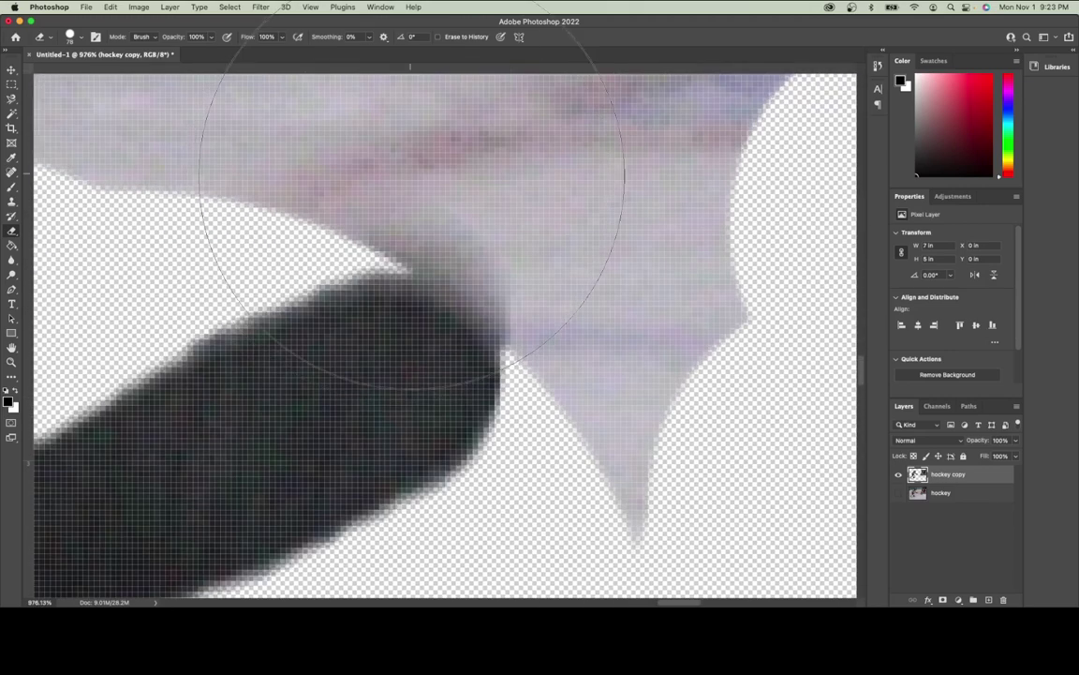
pyautogui.rightClick(443, 201)
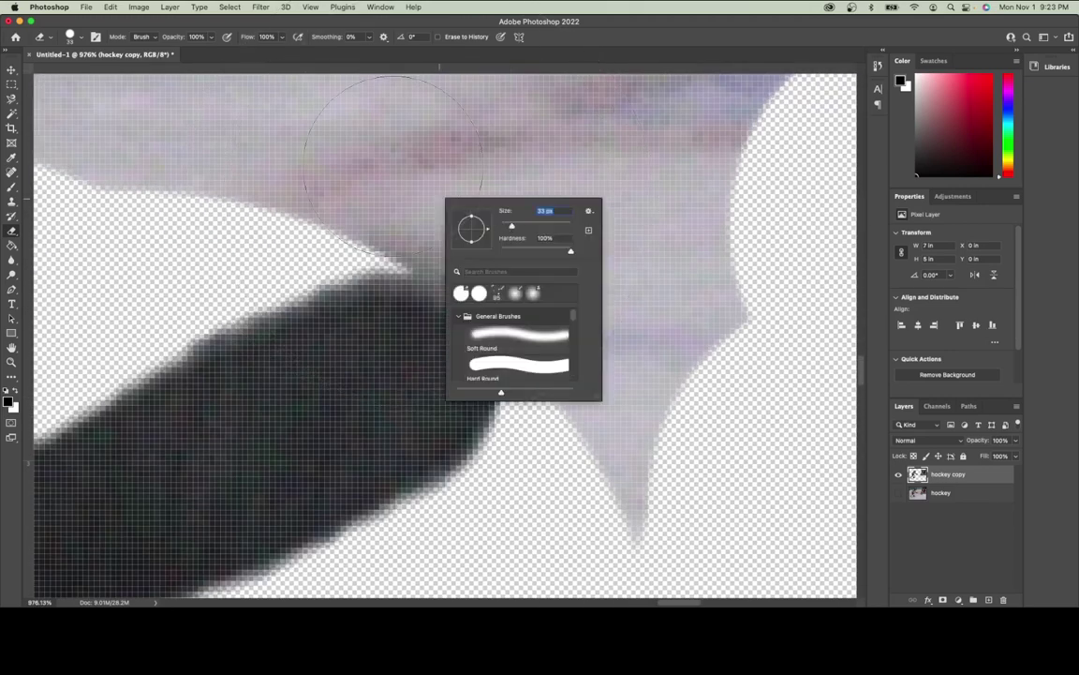
pyautogui.moveTo(348, 157)
pyautogui.mouseDown()
pyautogui.moveTo(496, 209)
pyautogui.moveTo(532, 237)
pyautogui.moveTo(587, 326)
pyautogui.moveTo(625, 343)
pyautogui.moveTo(658, 418)
pyautogui.moveTo(622, 407)
pyautogui.moveTo(628, 468)
pyautogui.moveTo(637, 461)
pyautogui.moveTo(690, 337)
pyautogui.moveTo(684, 236)
pyautogui.moveTo(466, 162)
pyautogui.moveTo(211, 158)
pyautogui.mouseUp()
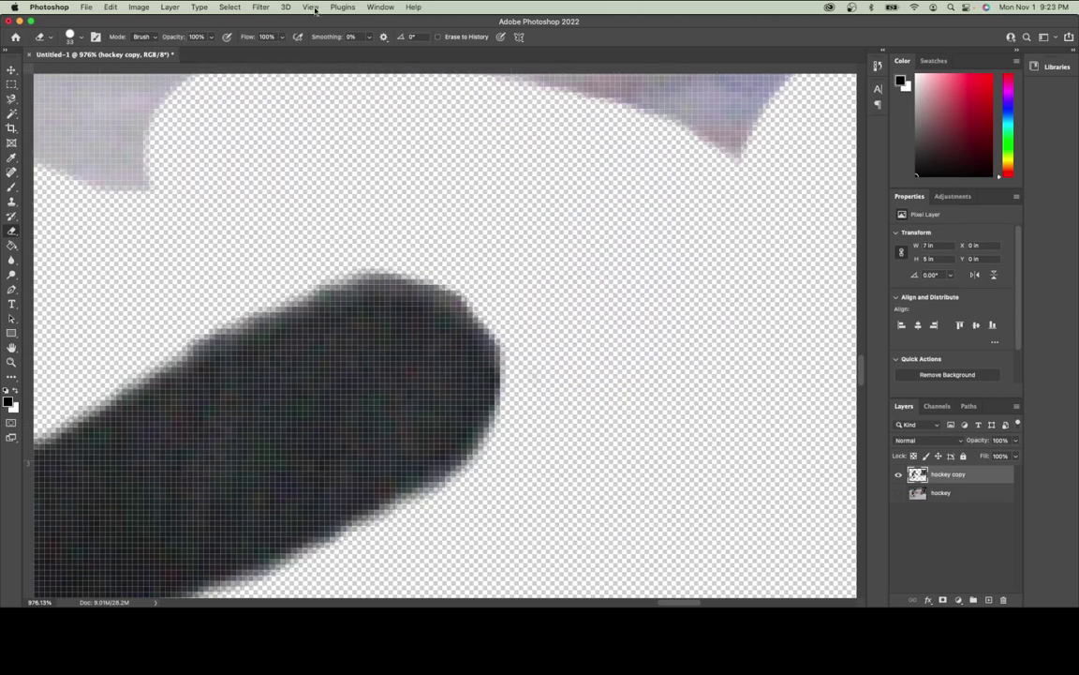
# - Deselect everything and select the net and goalie with the Object Selection tool in Rectangle mode
pyautogui.click(315, 10)
pyautogui.click(316, 113)
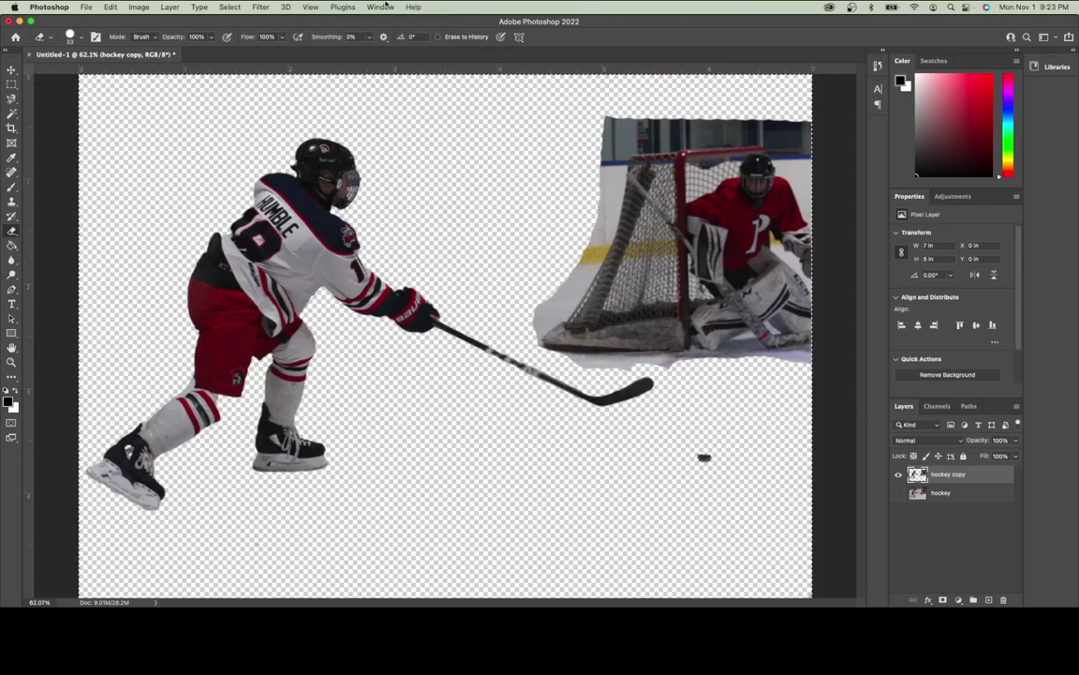
pyautogui.click(230, 7)
pyautogui.click(230, 33)
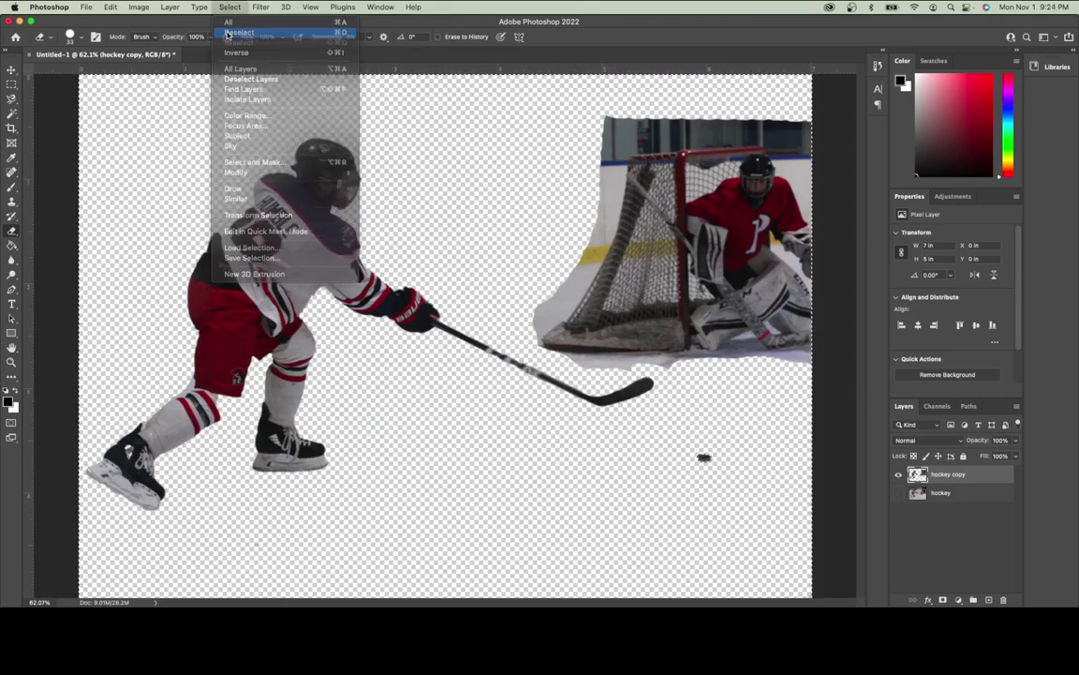
pyautogui.click(12, 113)
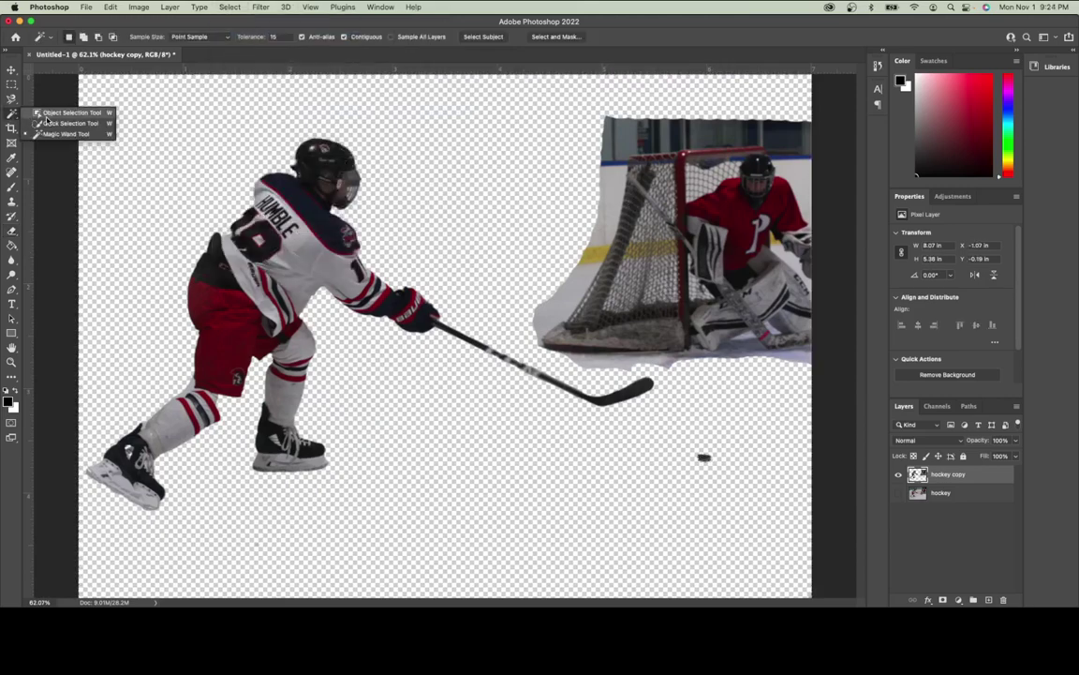
pyautogui.click(43, 110)
pyautogui.moveTo(565, 133); pyautogui.dragTo(815, 359)
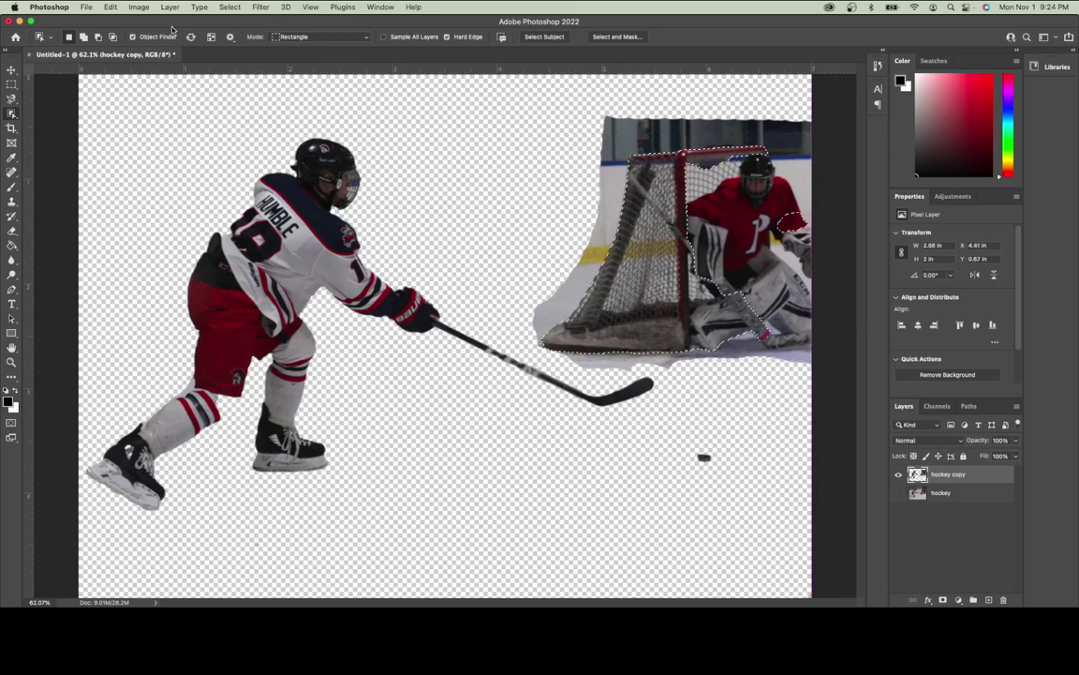
# - Invert the net and goalie selection, set the Eraser size to 63 px and erase the background around the net
pyautogui.press('e')
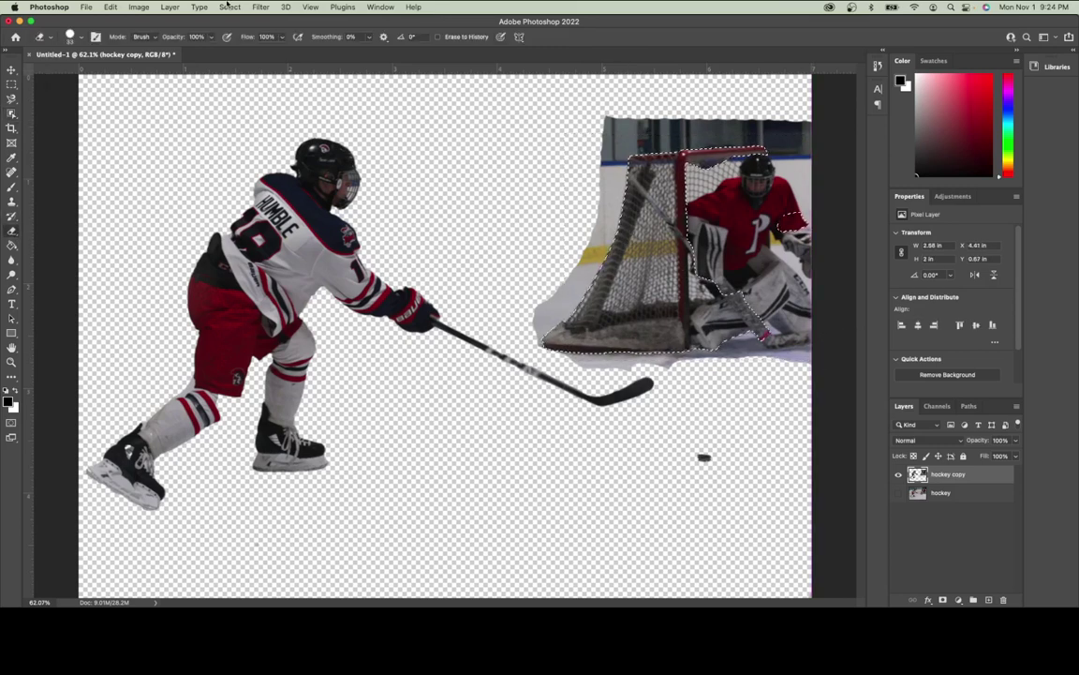
pyautogui.click(228, 7)
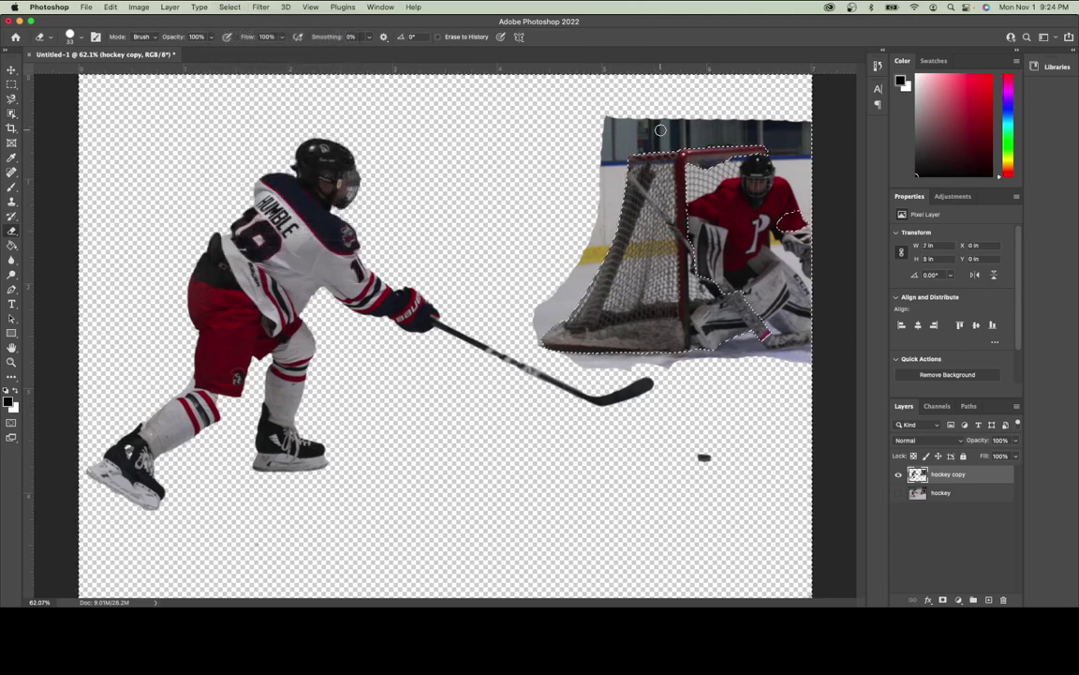
pyautogui.rightClick(710, 140)
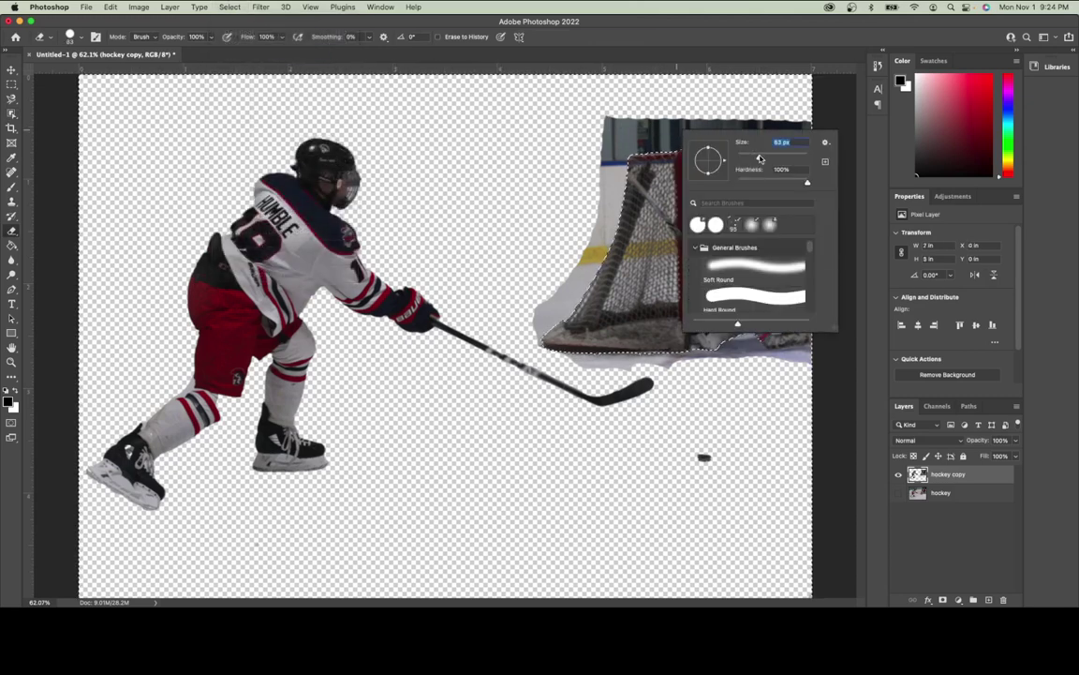
pyautogui.press('Return')
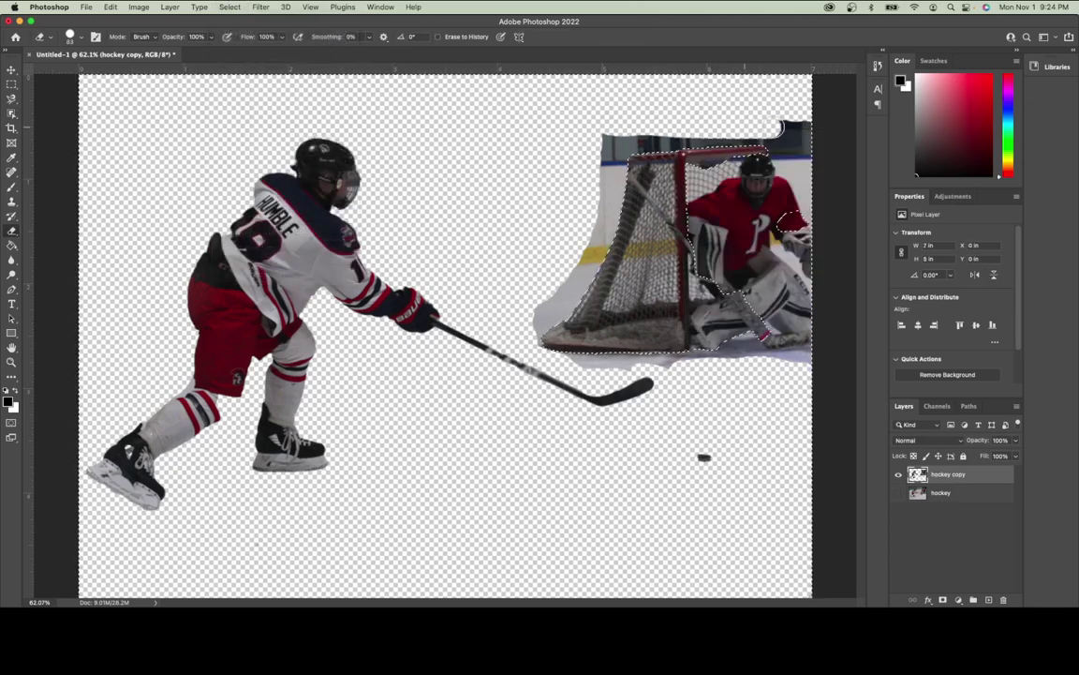
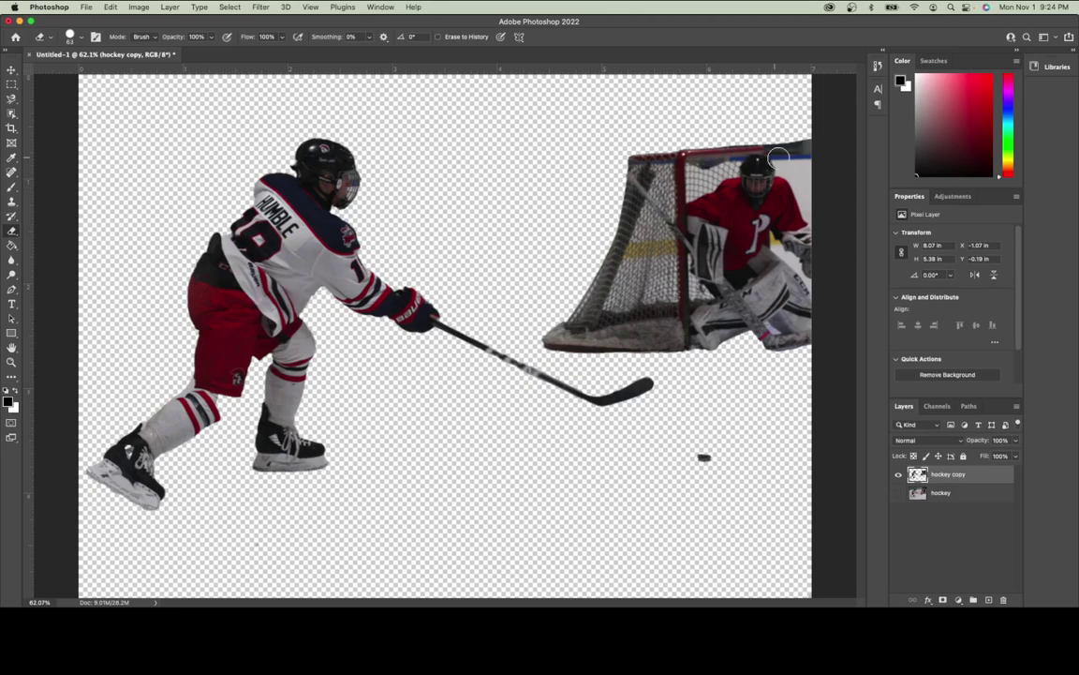
# - Erase the boards and wall behind the goalie's helmet, shoulder and outer arm up to the canvas edge
pyautogui.scroll(3, 803, 159)
pyautogui.scroll(5, 802, 159)
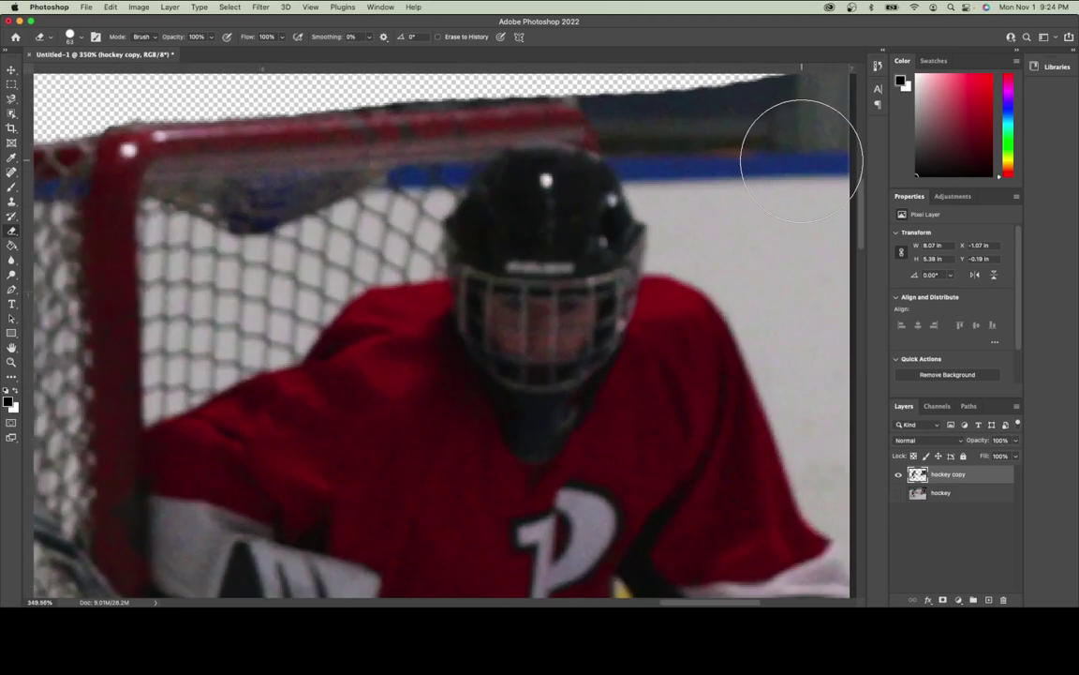
pyautogui.moveTo(766, 161)
pyautogui.mouseDown()
pyautogui.moveTo(804, 137)
pyautogui.moveTo(785, 226)
pyautogui.moveTo(709, 150)
pyautogui.moveTo(645, 121)
pyautogui.moveTo(633, 96)
pyautogui.moveTo(650, 116)
pyautogui.moveTo(619, 122)
pyautogui.moveTo(600, 101)
pyautogui.moveTo(626, 150)
pyautogui.moveTo(672, 171)
pyautogui.moveTo(709, 239)
pyautogui.moveTo(727, 241)
pyautogui.moveTo(737, 271)
pyautogui.moveTo(747, 265)
pyautogui.moveTo(787, 312)
pyautogui.moveTo(796, 280)
pyautogui.moveTo(793, 316)
pyautogui.moveTo(806, 338)
pyautogui.mouseUp()
pyautogui.scroll(-1, 807, 337)
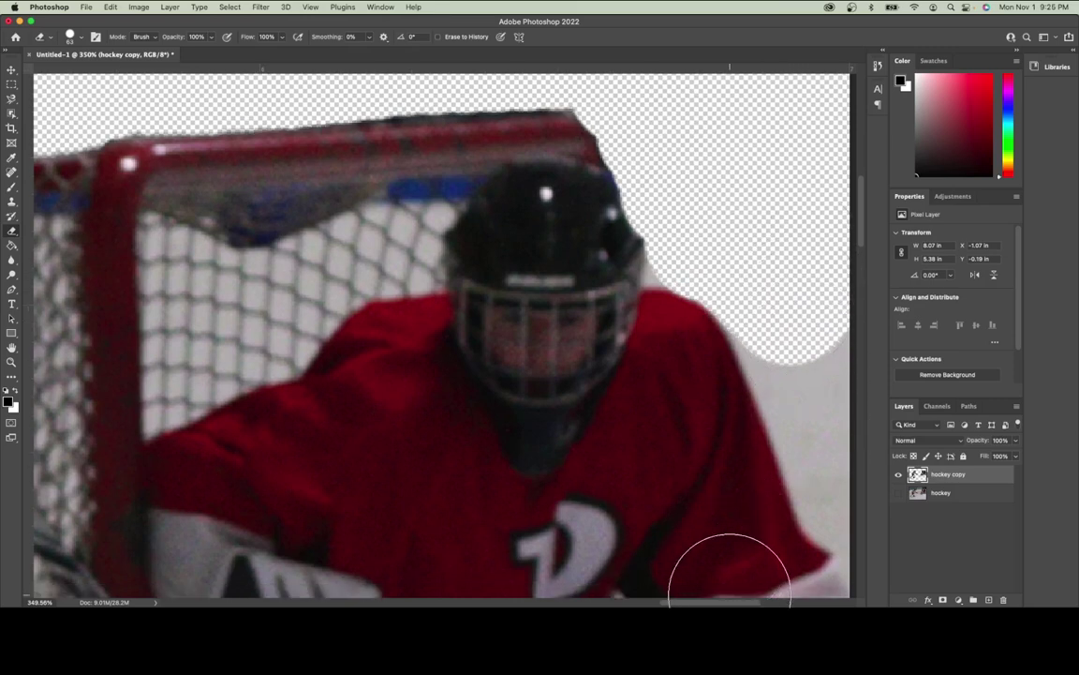
pyautogui.hscroll(-1, 714, 605)
pyautogui.hscroll(5, 715, 605)
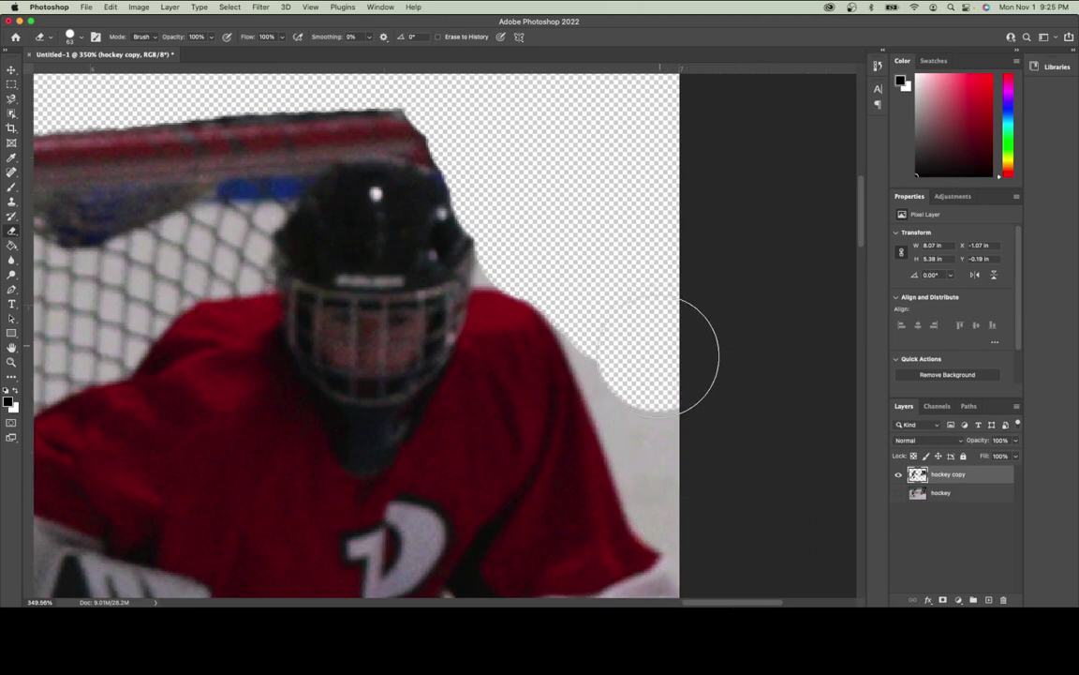
pyautogui.moveTo(678, 356); pyautogui.dragTo(703, 492)
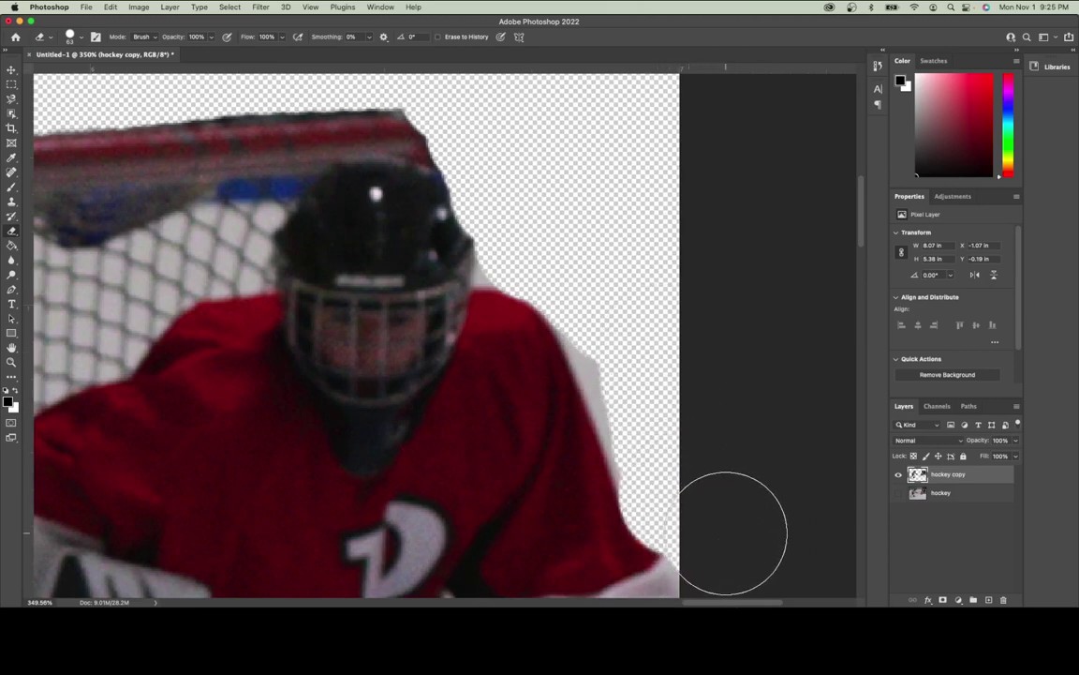
pyautogui.moveTo(674, 463)
pyautogui.mouseDown()
pyautogui.moveTo(630, 338)
pyautogui.moveTo(556, 199)
pyautogui.mouseUp()
# - Set the Eraser size to 4 px and trim the leftover background along the goalie's helmet and the net's crossbar
pyautogui.rightClick(528, 231)
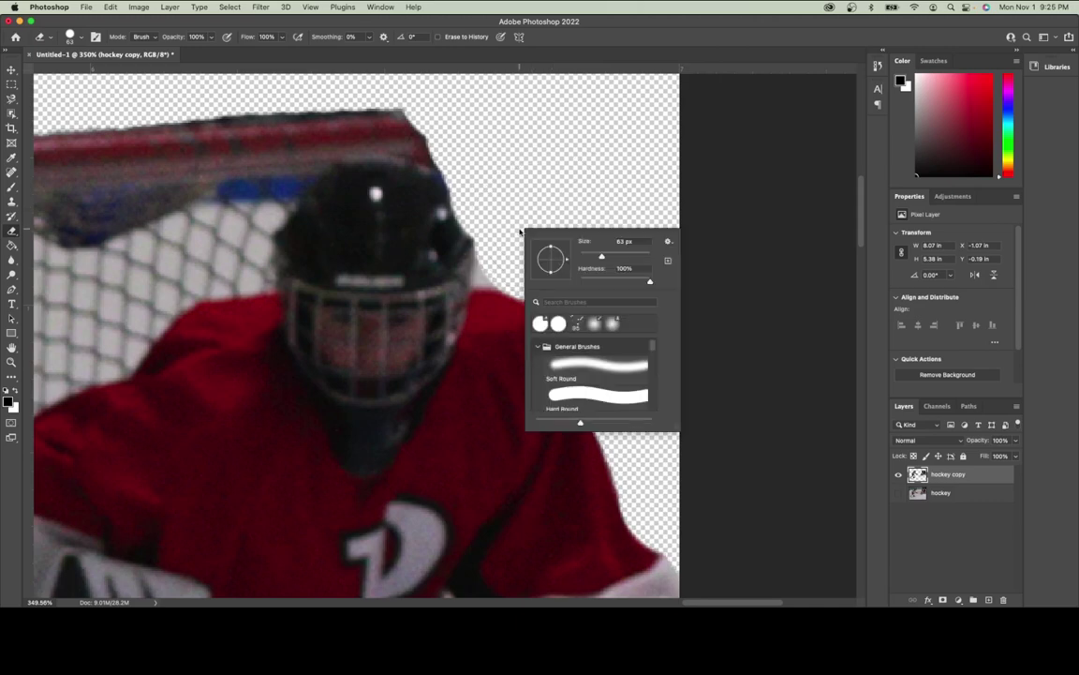
pyautogui.click(583, 258)
pyautogui.moveTo(585, 260); pyautogui.dragTo(582, 259)
pyautogui.press('Return')
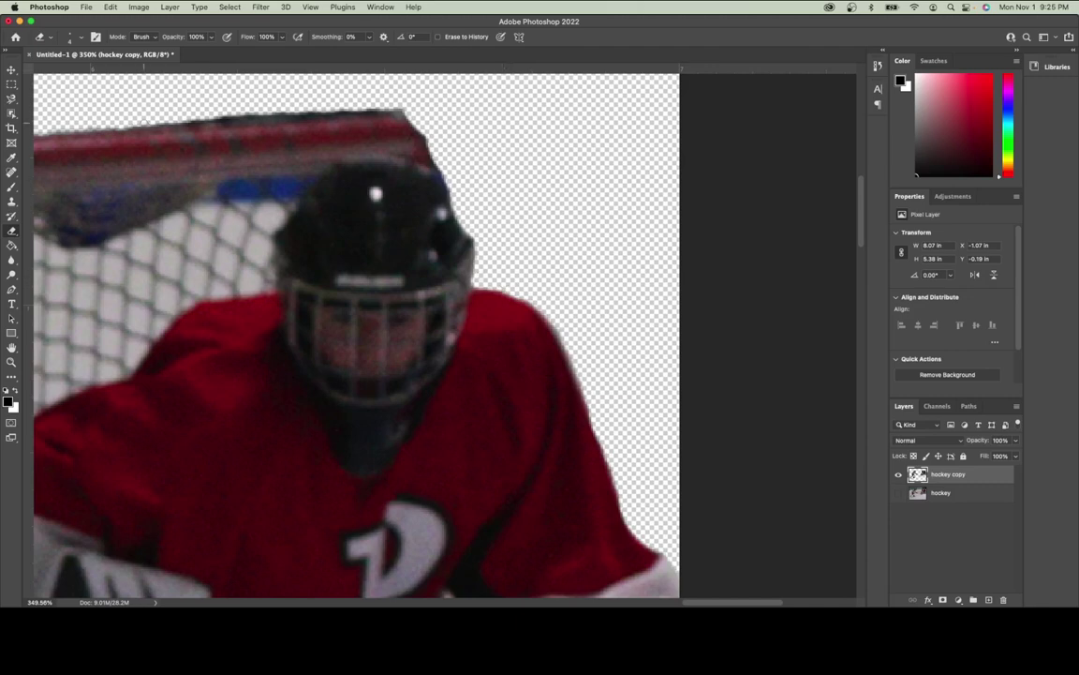
pyautogui.keyDown('shift'); pyautogui.click(405, 111); pyautogui.keyUp('shift')
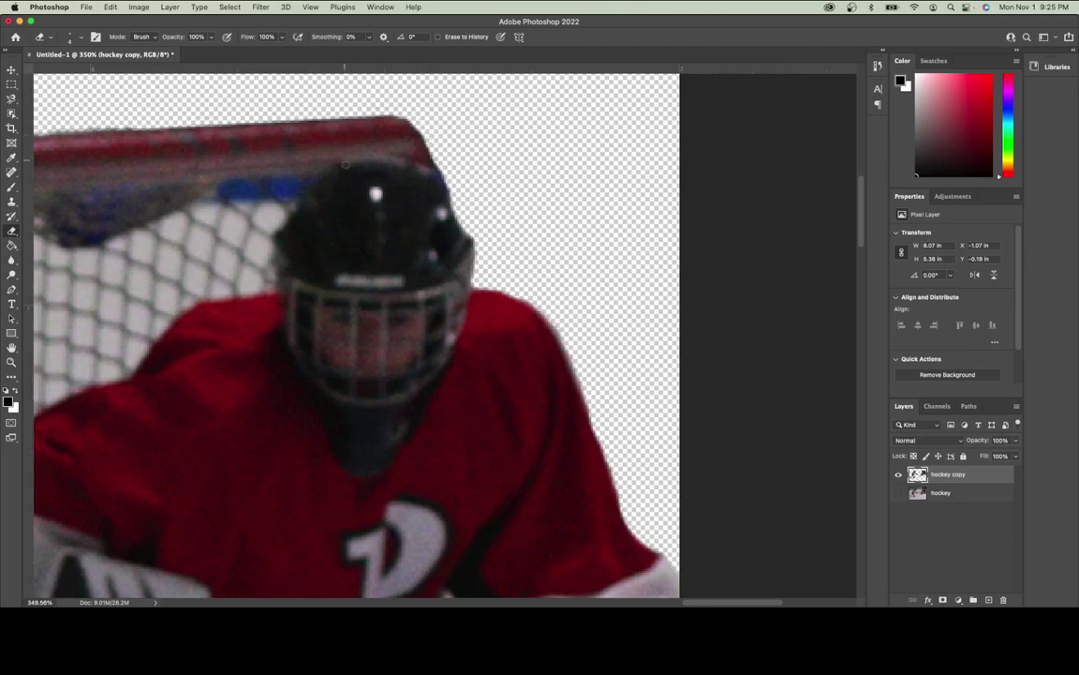
# - Erase the light patch enclosed between the goalie's stick and leg pad, starting along its lower edge
pyautogui.scroll(-10, 318, 164)
pyautogui.scroll(10, 375, 200)
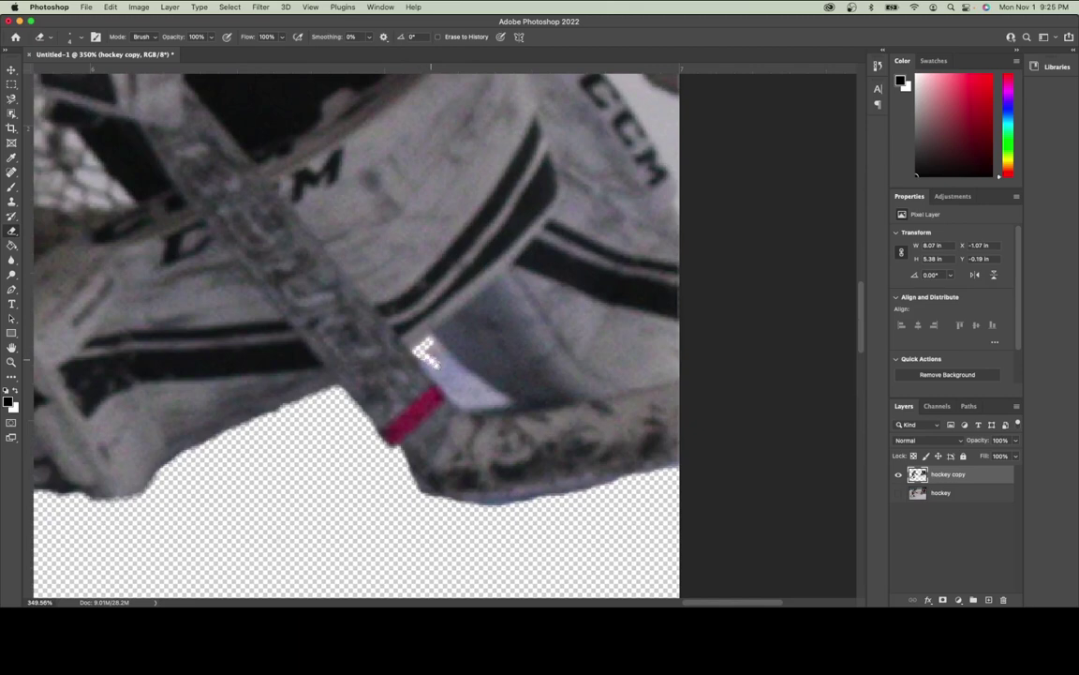
pyautogui.moveTo(424, 354)
pyautogui.mouseDown()
pyautogui.moveTo(456, 395)
pyautogui.moveTo(503, 402)
pyautogui.mouseUp()
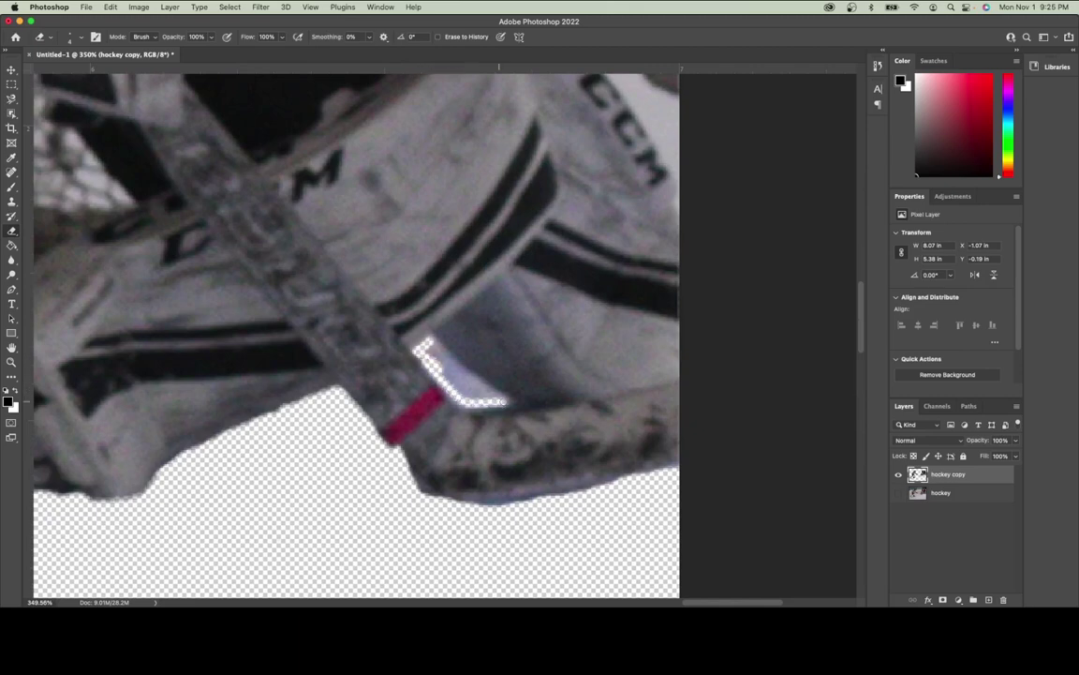
pyautogui.moveTo(449, 358)
pyautogui.mouseDown()
pyautogui.moveTo(395, 314)
pyautogui.moveTo(482, 389)
pyautogui.moveTo(404, 344)
pyautogui.moveTo(457, 377)
pyautogui.mouseUp()
# - Erase a thin outline around the gap between the goalie's jersey, arm, glove and leg pad, out to the canvas edge
pyautogui.scroll(10, 393, 290)
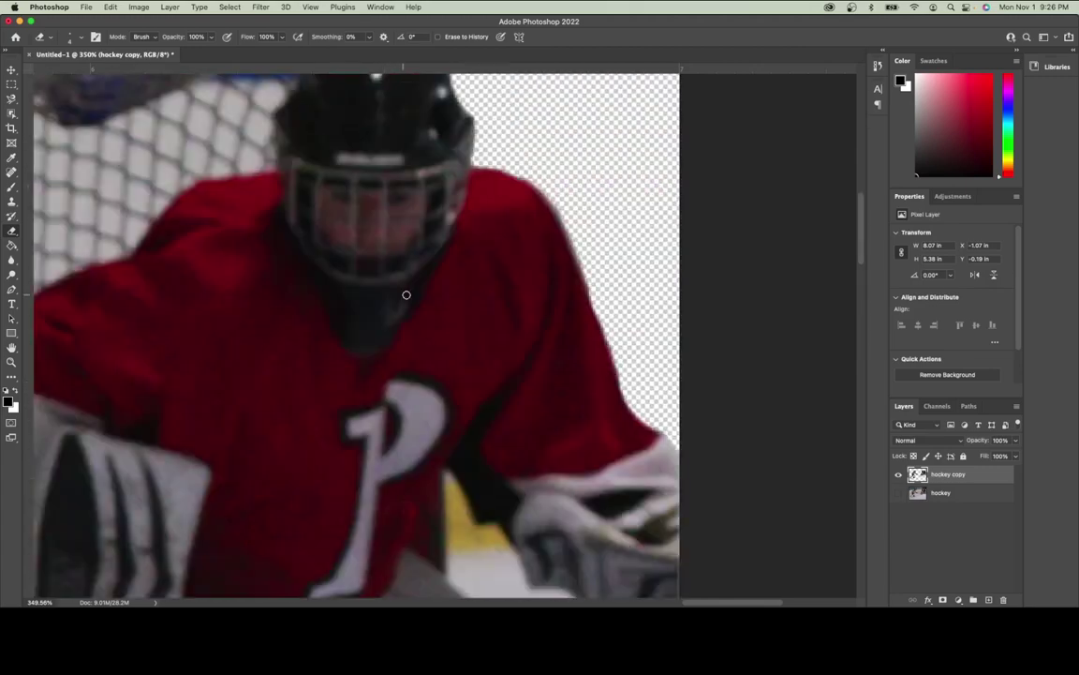
pyautogui.scroll(-6, 414, 269)
pyautogui.scroll(-3, 475, 331)
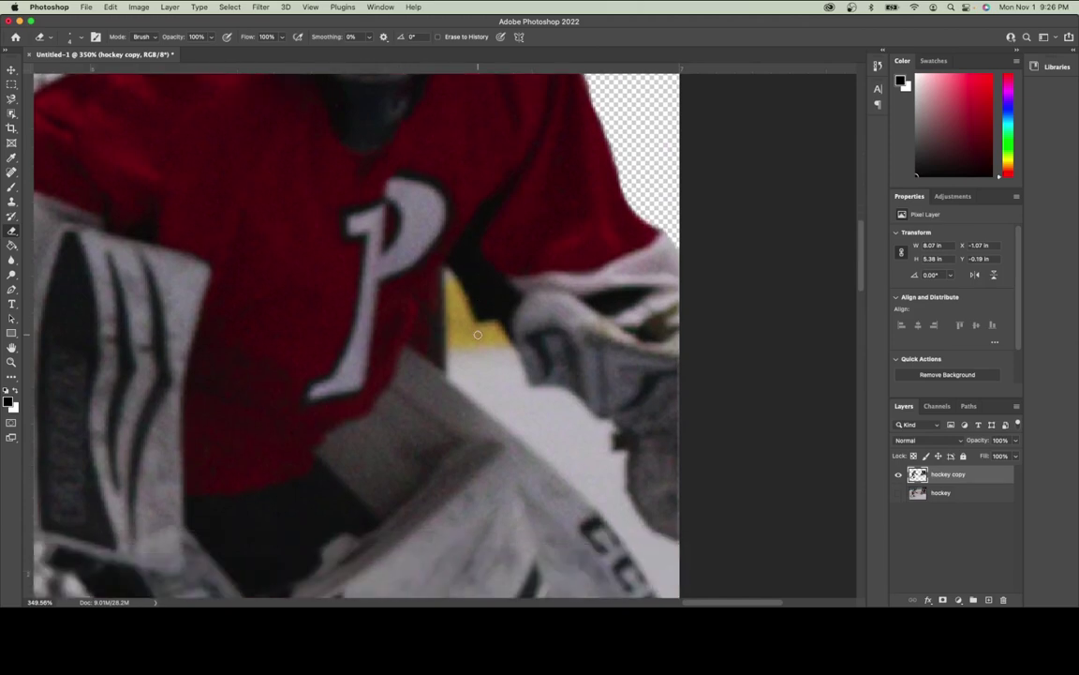
pyautogui.moveTo(442, 259)
pyautogui.mouseDown()
pyautogui.moveTo(438, 341)
pyautogui.moveTo(454, 365)
pyautogui.mouseUp()
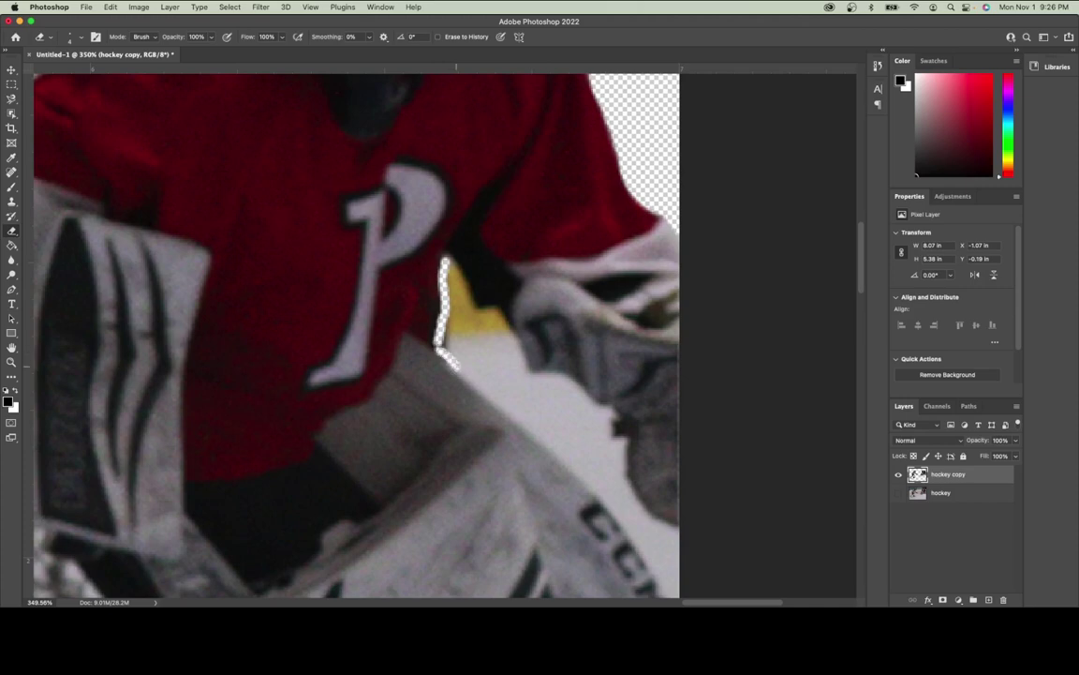
pyautogui.moveTo(444, 260)
pyautogui.mouseDown()
pyautogui.moveTo(471, 308)
pyautogui.moveTo(500, 317)
pyautogui.moveTo(524, 375)
pyautogui.moveTo(564, 378)
pyautogui.mouseUp()
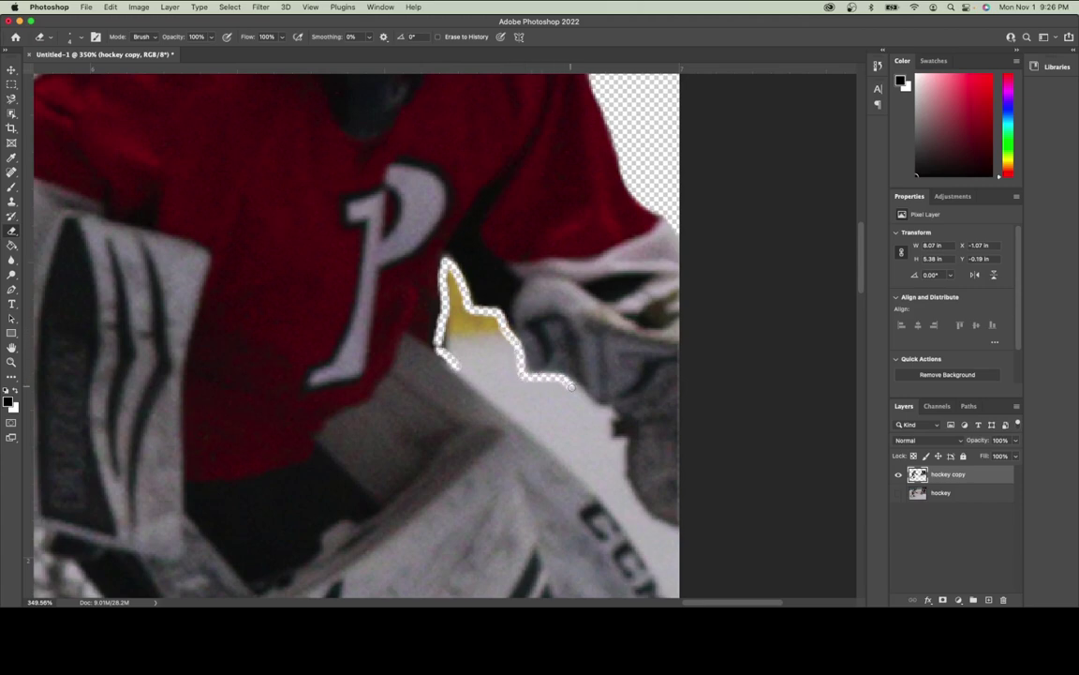
pyautogui.moveTo(606, 411)
pyautogui.mouseDown()
pyautogui.moveTo(570, 388)
pyautogui.moveTo(609, 417)
pyautogui.moveTo(630, 499)
pyautogui.moveTo(678, 530)
pyautogui.mouseUp()
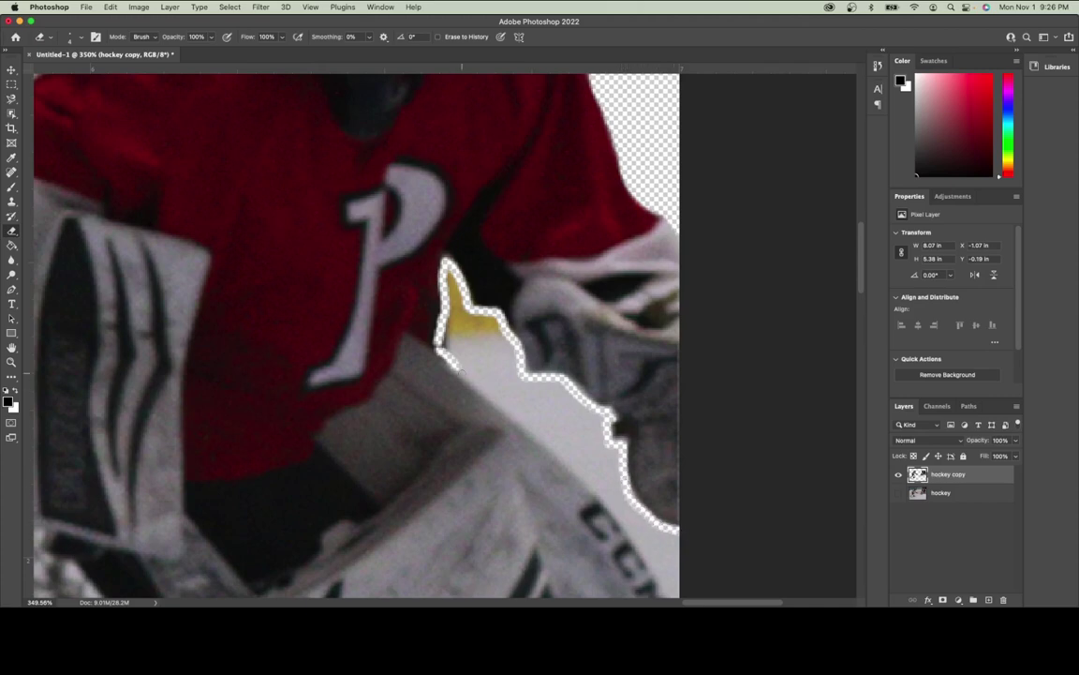
pyautogui.moveTo(458, 368)
pyautogui.mouseDown()
pyautogui.moveTo(576, 467)
pyautogui.moveTo(645, 556)
pyautogui.mouseUp()
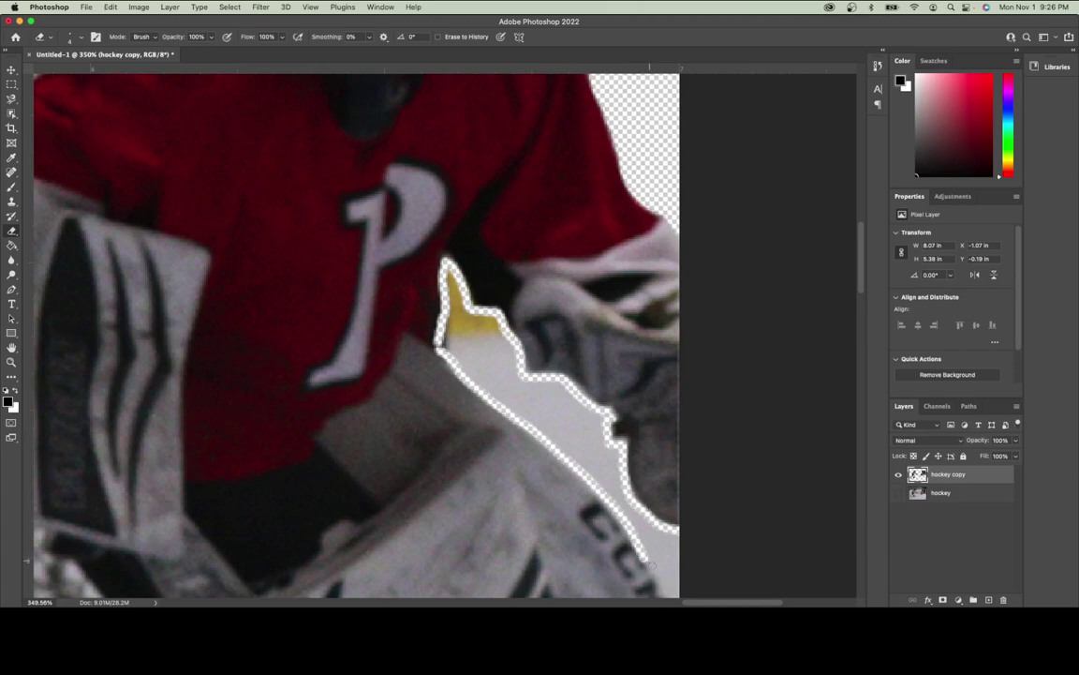
pyautogui.scroll(-5, 647, 560)
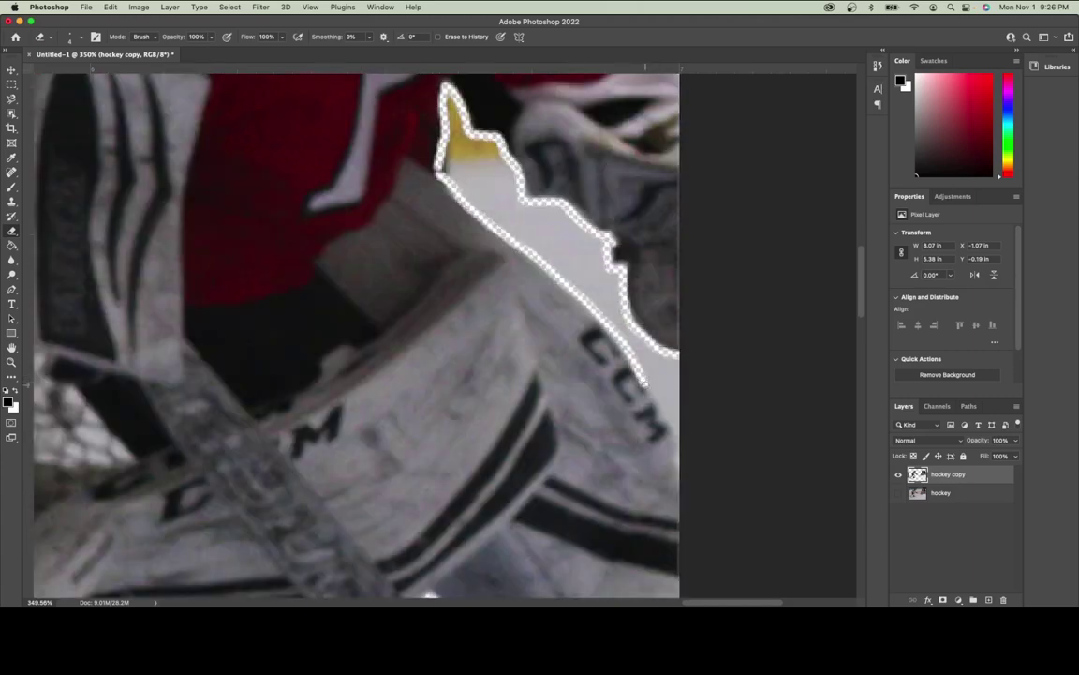
pyautogui.moveTo(649, 388); pyautogui.dragTo(682, 419)
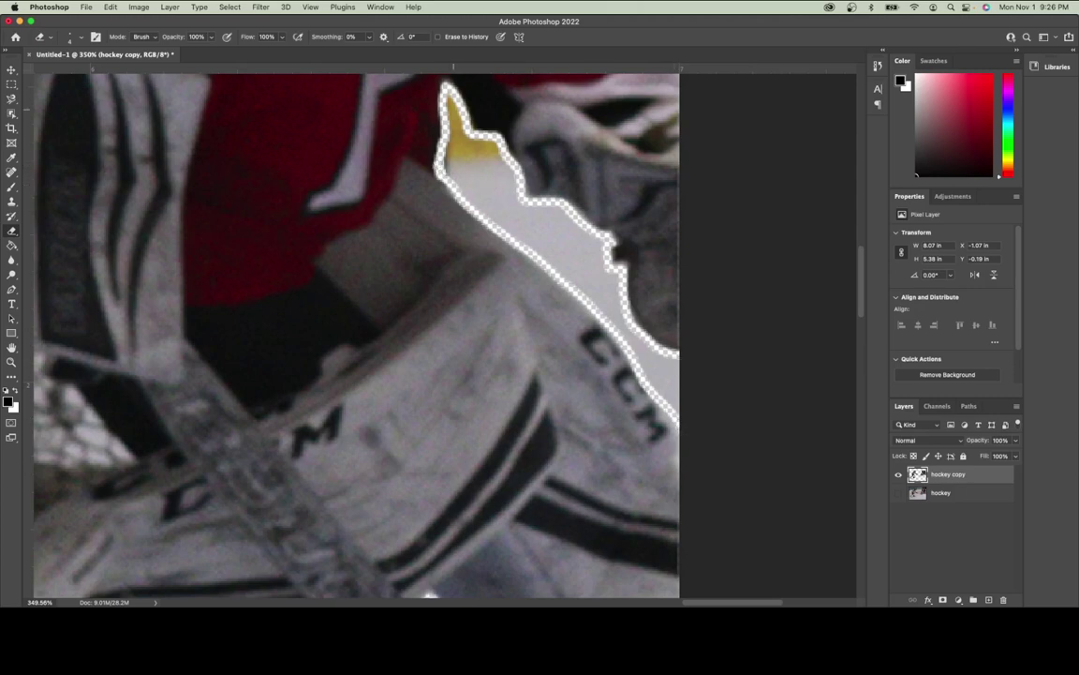
# - Erase the yellow board strip in the upper part of the gap, undoing the stray stroke across the leg pad and glove
pyautogui.moveTo(449, 89)
pyautogui.mouseDown()
pyautogui.moveTo(445, 170)
pyautogui.moveTo(454, 98)
pyautogui.moveTo(454, 140)
pyautogui.moveTo(454, 166)
pyautogui.mouseUp()
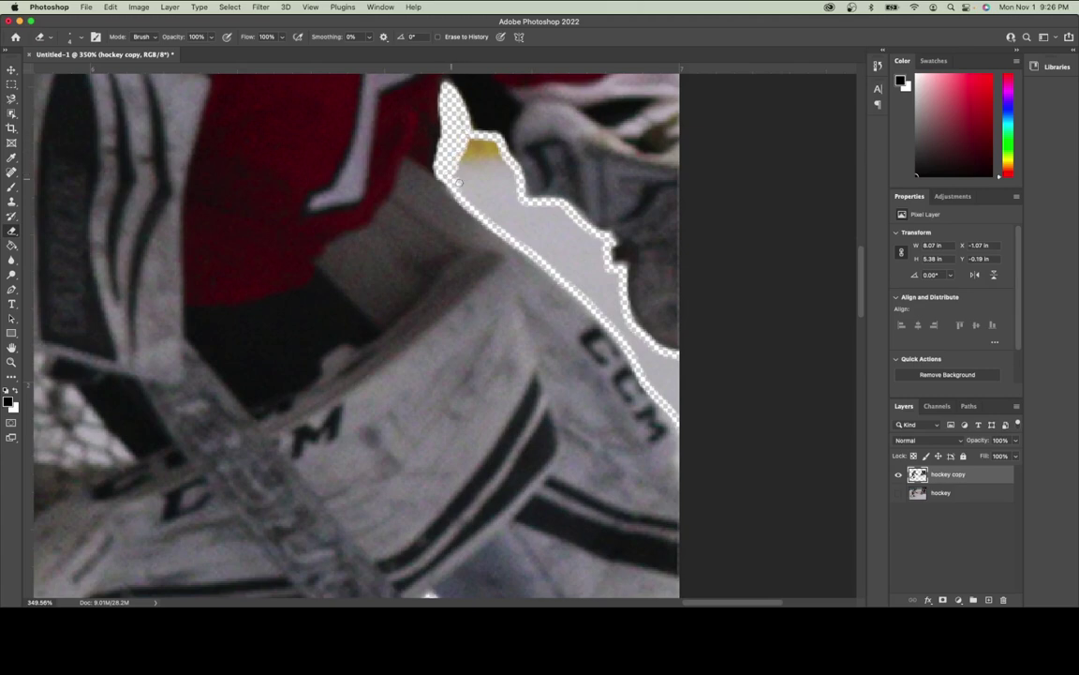
pyautogui.moveTo(443, 213)
pyautogui.mouseDown()
pyautogui.moveTo(527, 150)
pyautogui.moveTo(478, 187)
pyautogui.mouseUp()
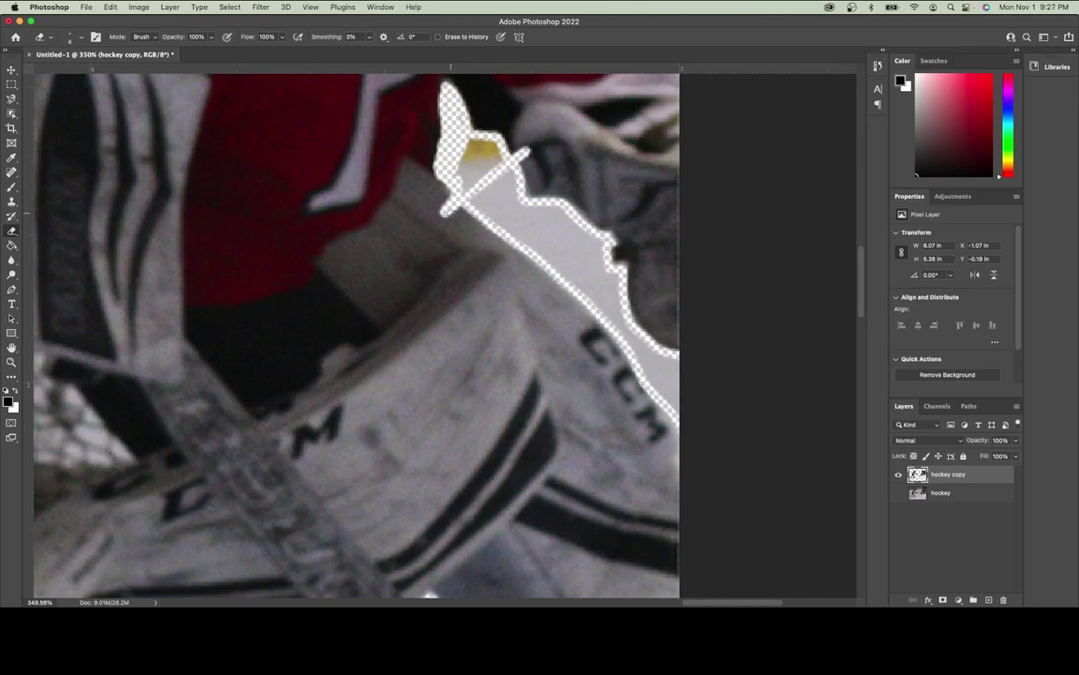
pyautogui.press('super+z')
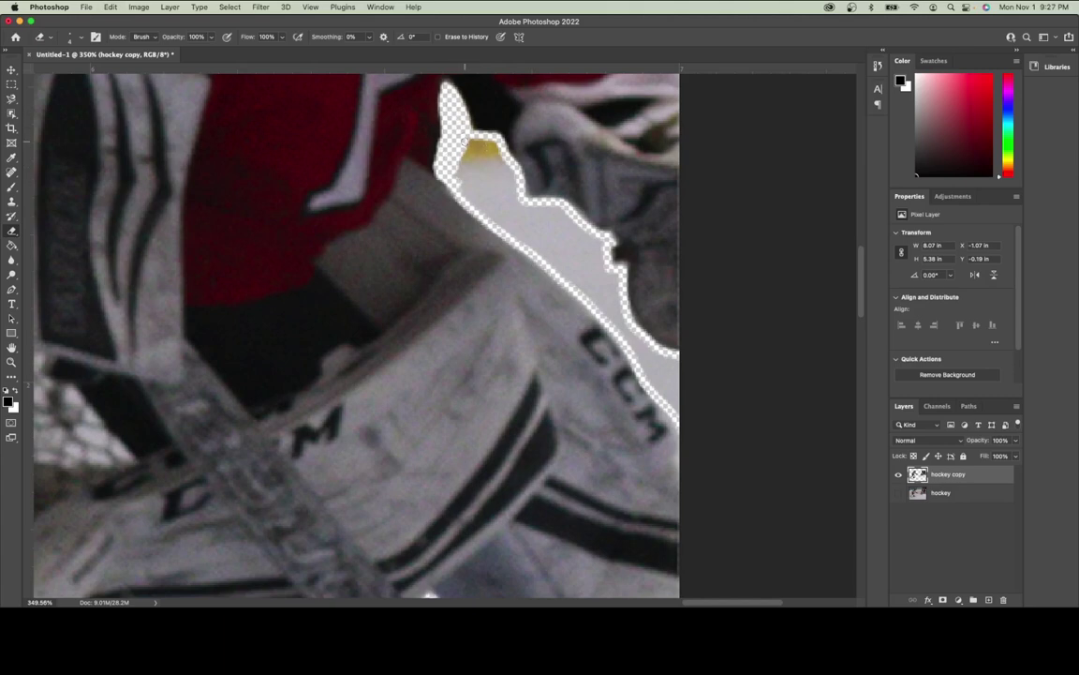
pyautogui.click(485, 142)
pyautogui.click(495, 147)
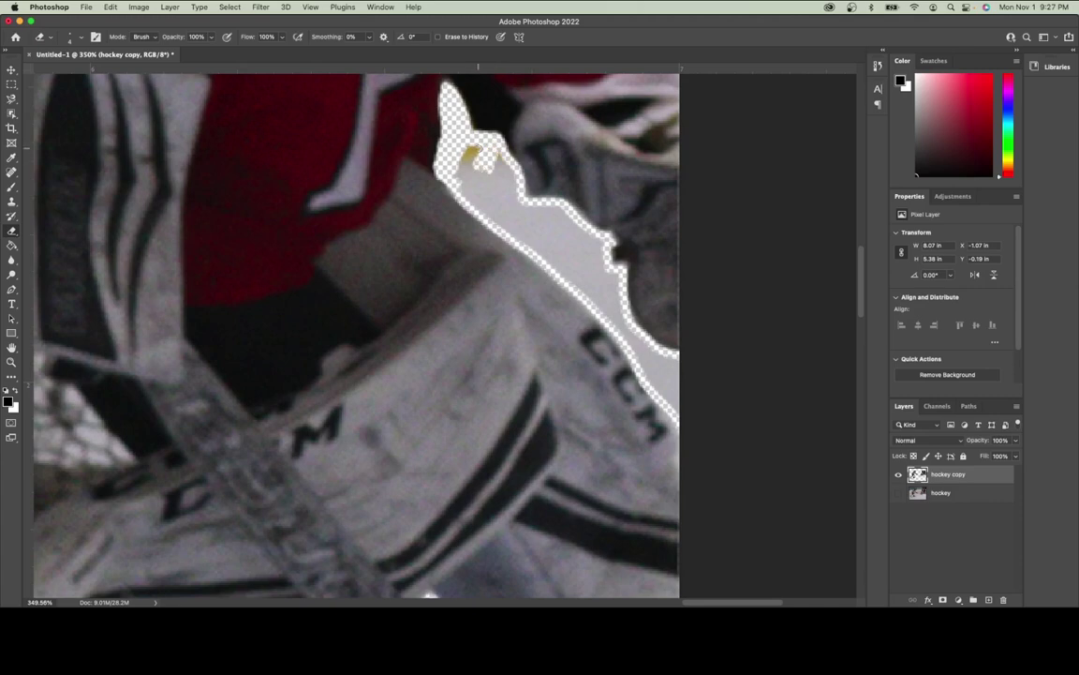
pyautogui.moveTo(482, 152); pyautogui.dragTo(466, 159)
# - Delete the remaining ice in the gap with the Magic Wand tool, deselect, and erase the leftover speck beside the glove
pyautogui.click(11, 112)
pyautogui.rightClick(11, 112)
pyautogui.click(51, 127)
pyautogui.click(559, 253)
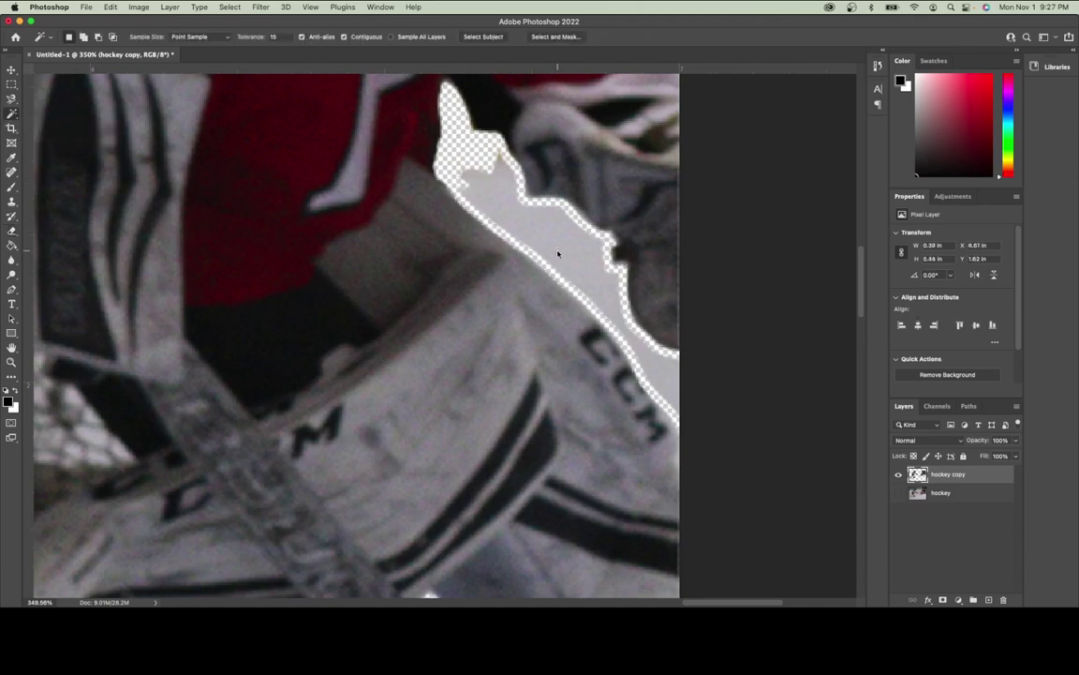
pyautogui.press('Delete')
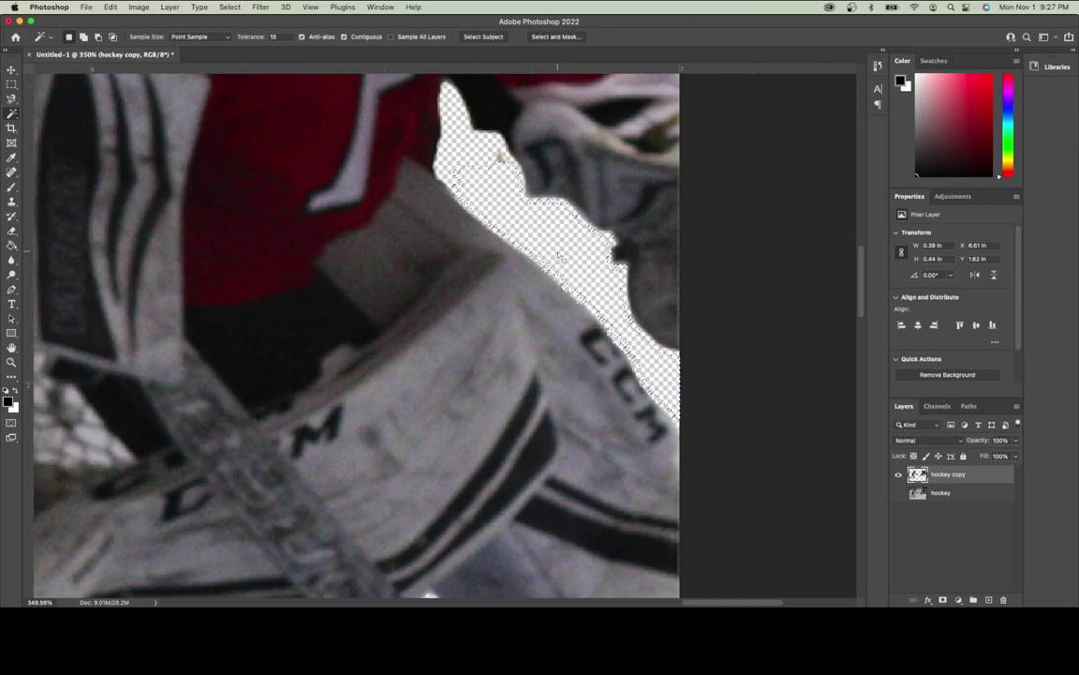
pyautogui.press('super+d')
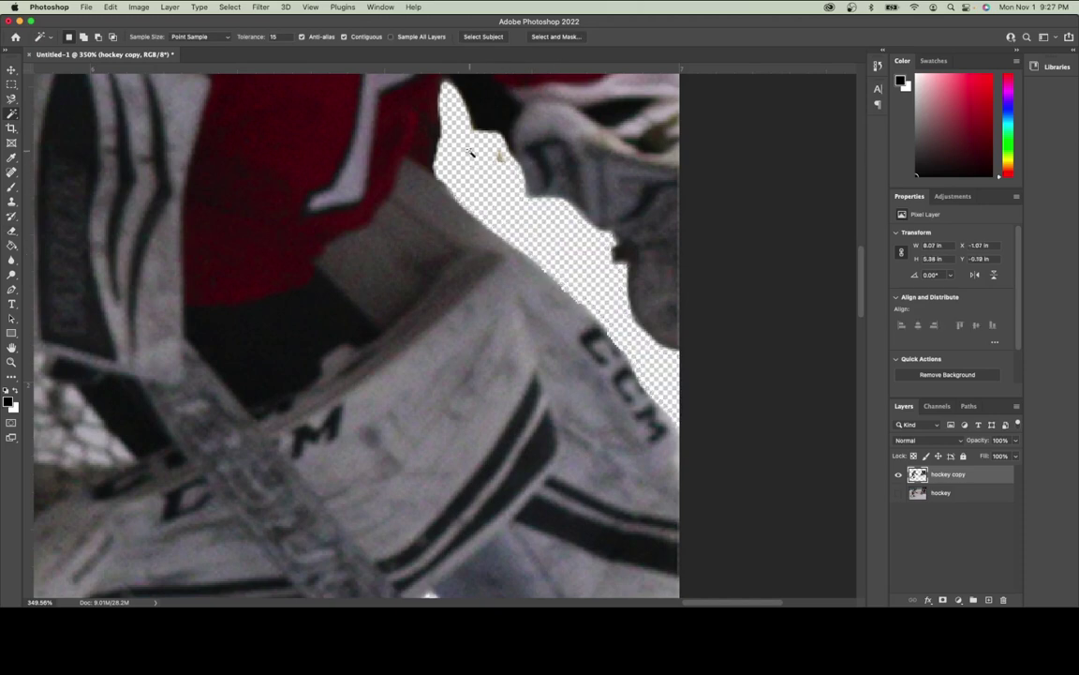
pyautogui.click(12, 228)
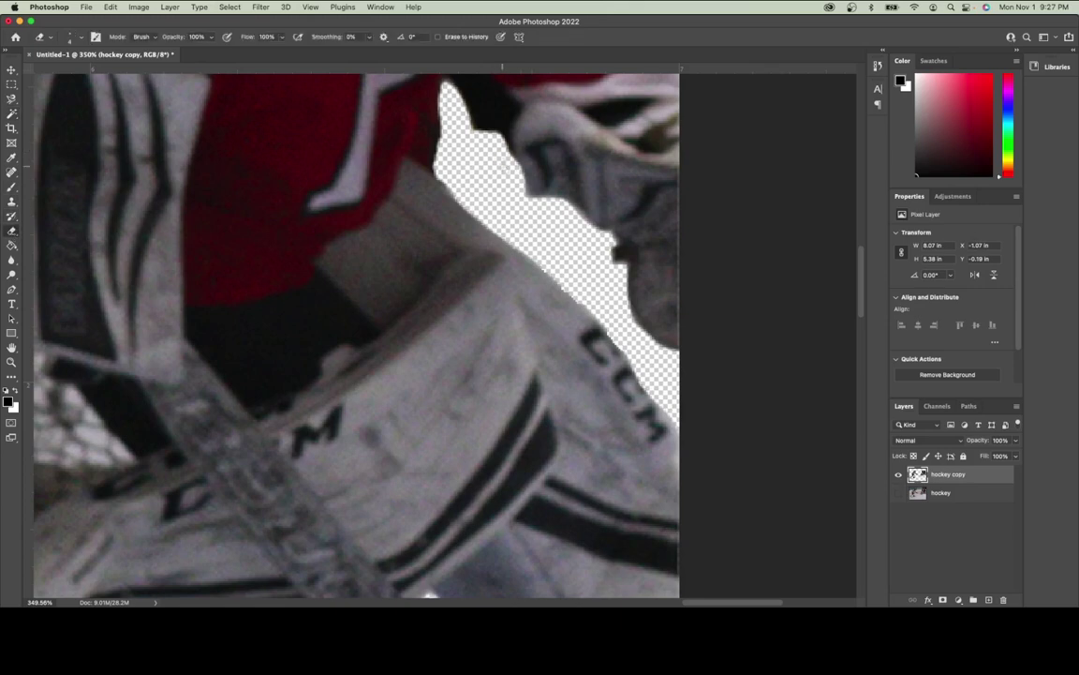
# - Fit the image on screen, show the original hockey layer and lower its opacity to 90%
pyautogui.click(312, 7)
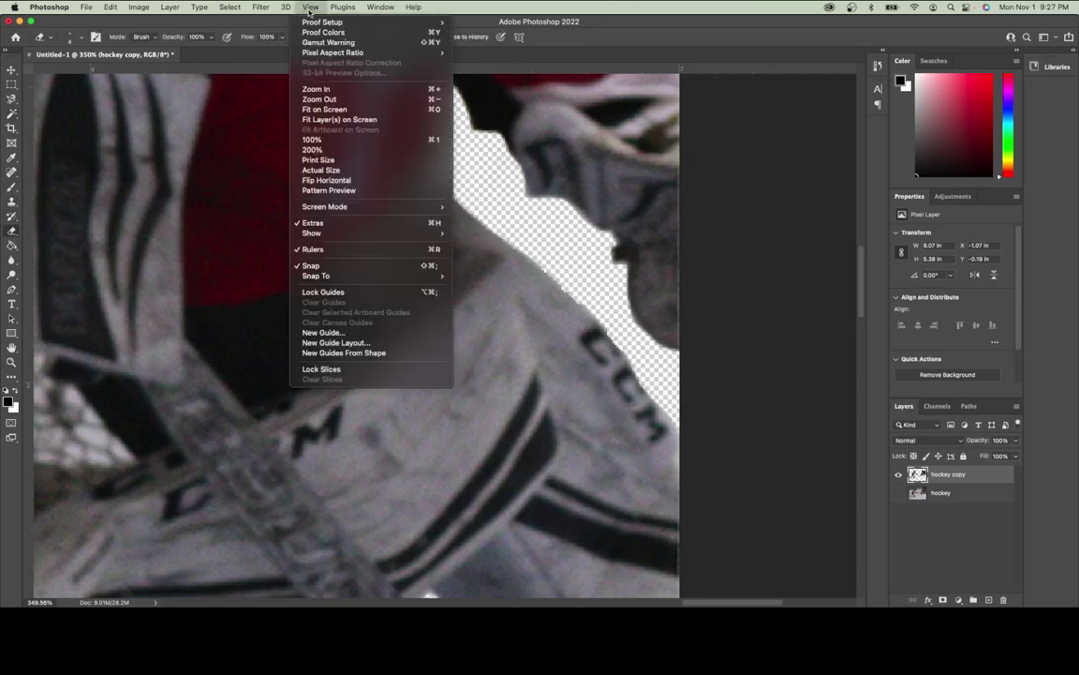
pyautogui.click(326, 109)
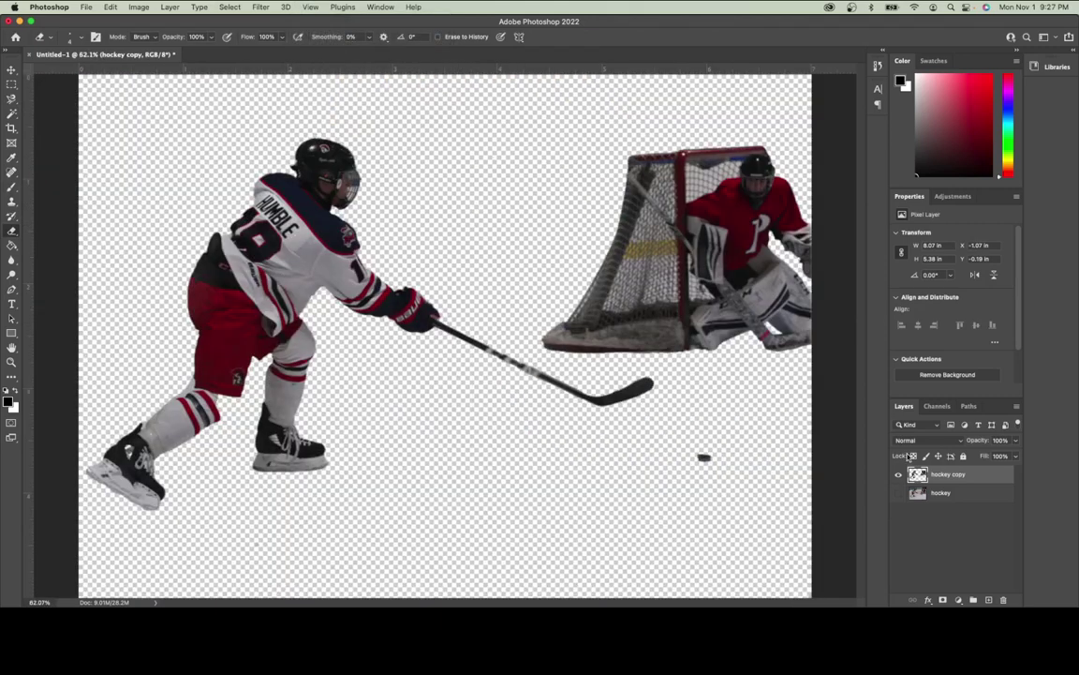
pyautogui.click(899, 493)
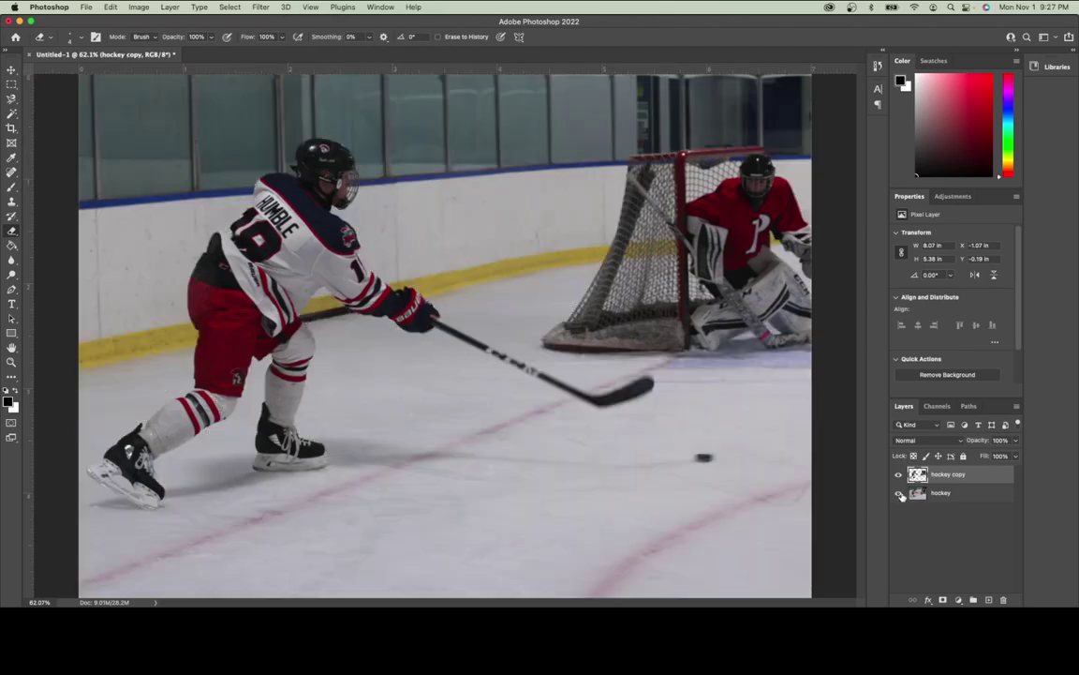
pyautogui.click(948, 495)
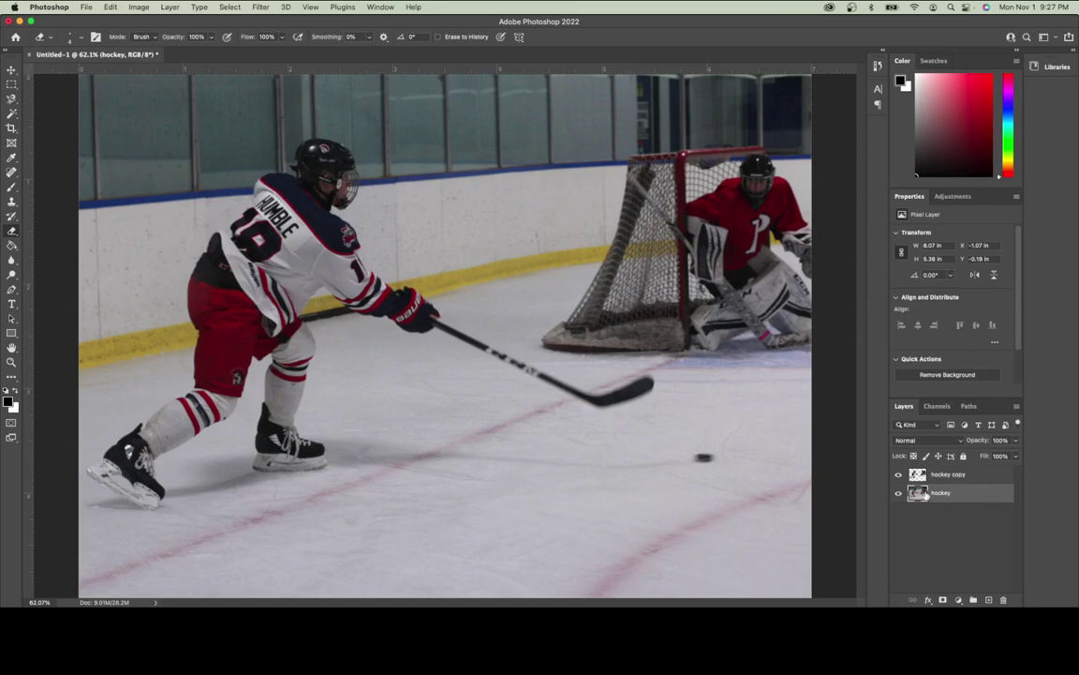
pyautogui.click(1017, 441)
pyautogui.moveTo(1014, 456); pyautogui.dragTo(1009, 457)
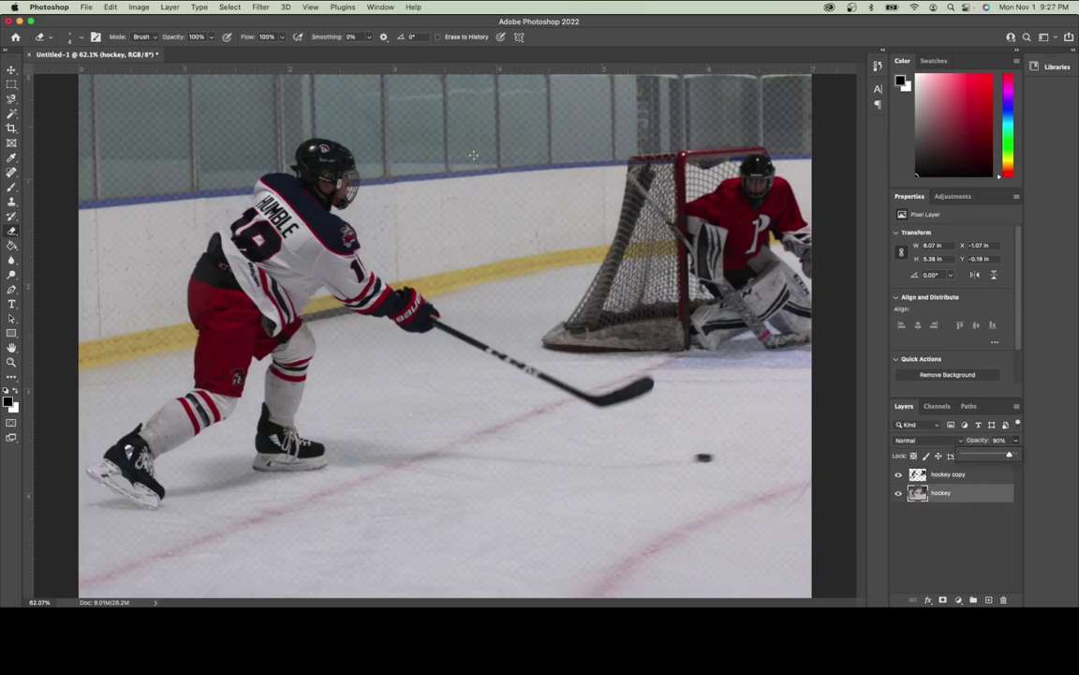
# - Add a new empty layer with default settings and place it beneath the hockey layer
pyautogui.click(174, 8)
pyautogui.moveTo(163, 23)
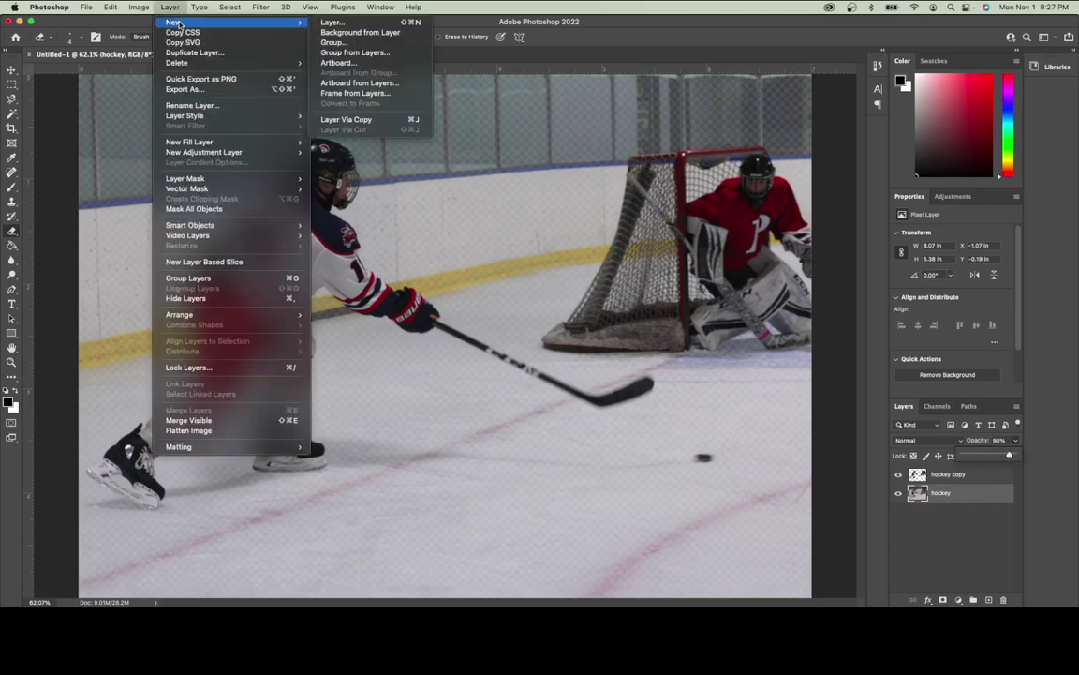
pyautogui.click(330, 21)
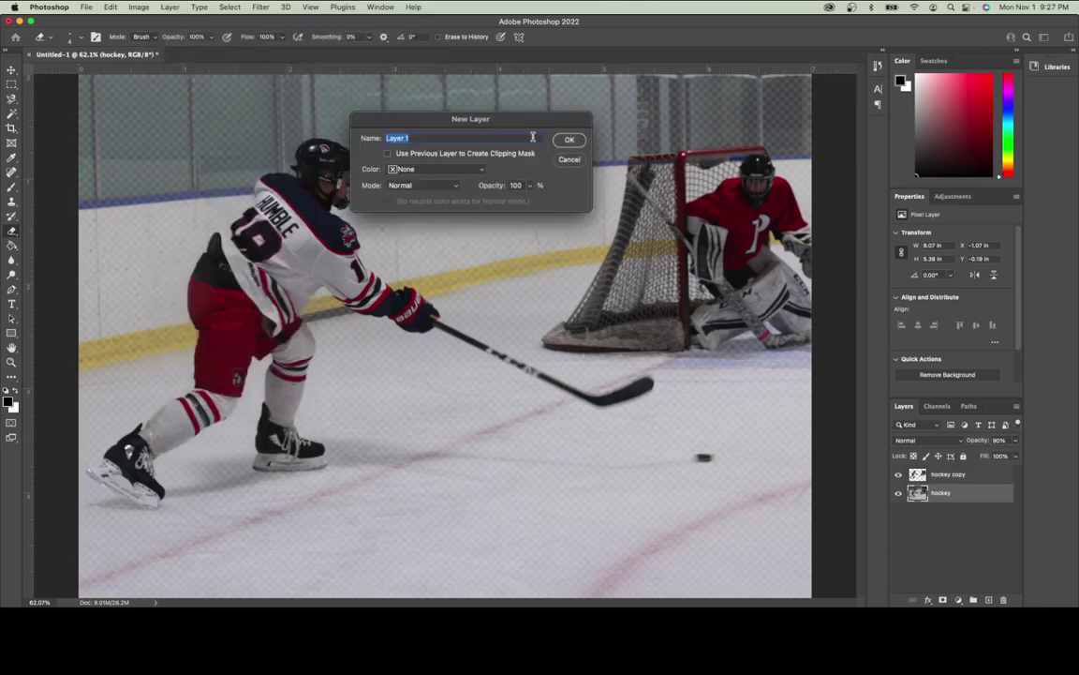
pyautogui.click(569, 139)
pyautogui.moveTo(938, 493); pyautogui.dragTo(938, 523)
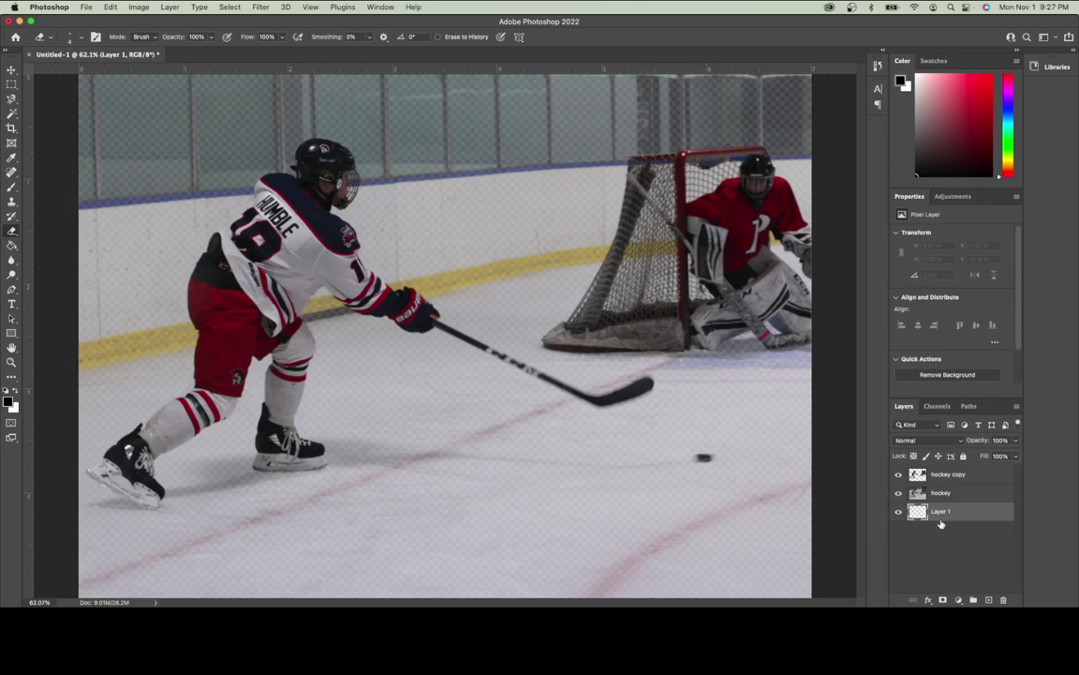
# - Convert the new empty layer into the document's white background layer
pyautogui.click(170, 7)
pyautogui.moveTo(225, 22)
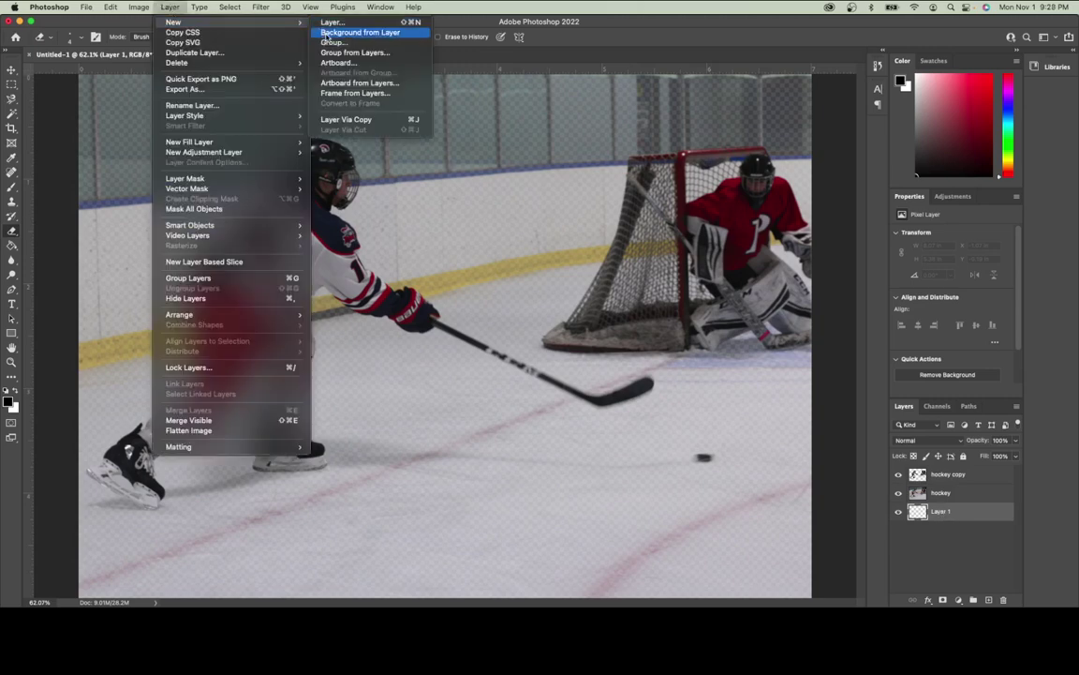
pyautogui.click(328, 34)
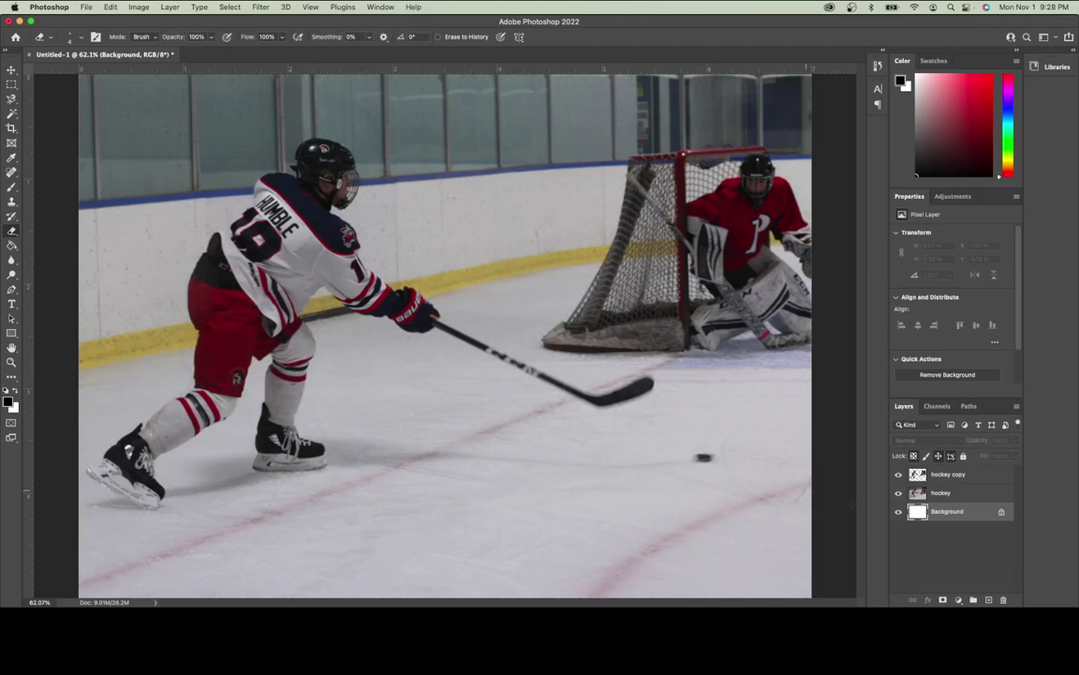
# - Set the opacity of the original hockey layer to 50%
pyautogui.click(935, 494)
pyautogui.click(1016, 440)
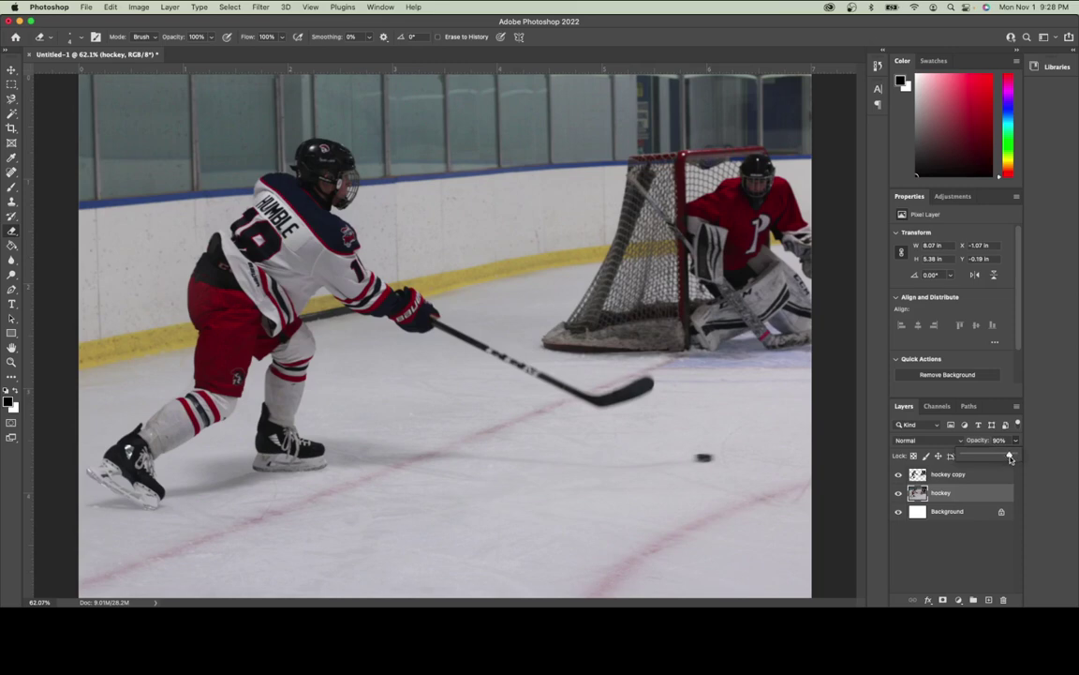
pyautogui.moveTo(1010, 456); pyautogui.dragTo(989, 456)
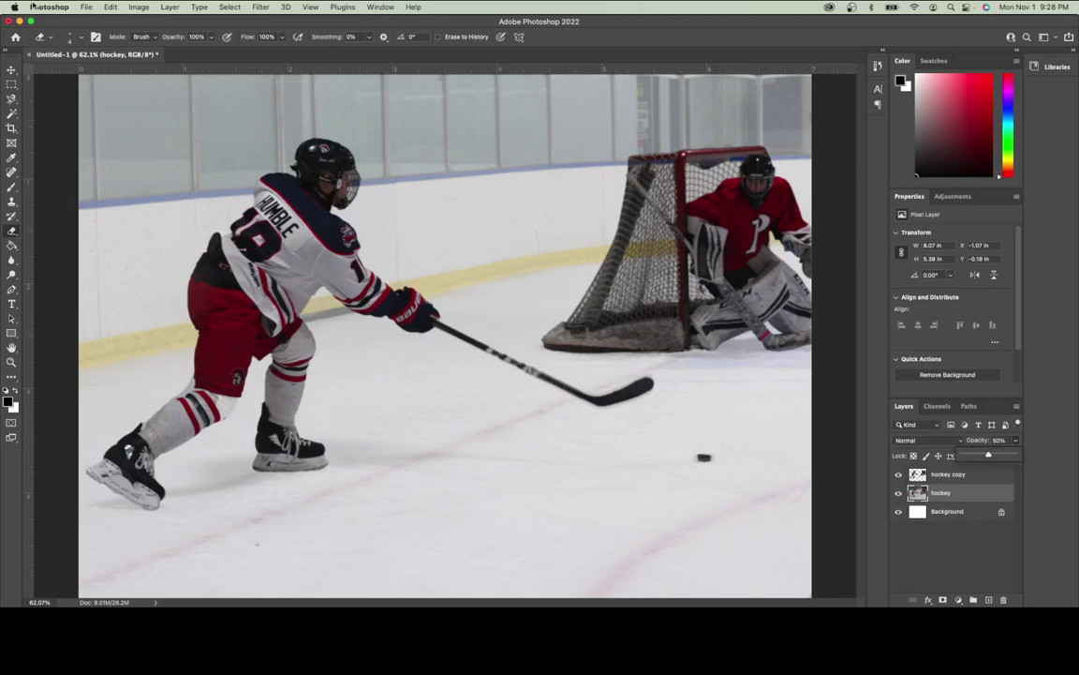
# - Check the file formats offered for saving the document, and leave without saving
pyautogui.click(79, 8)
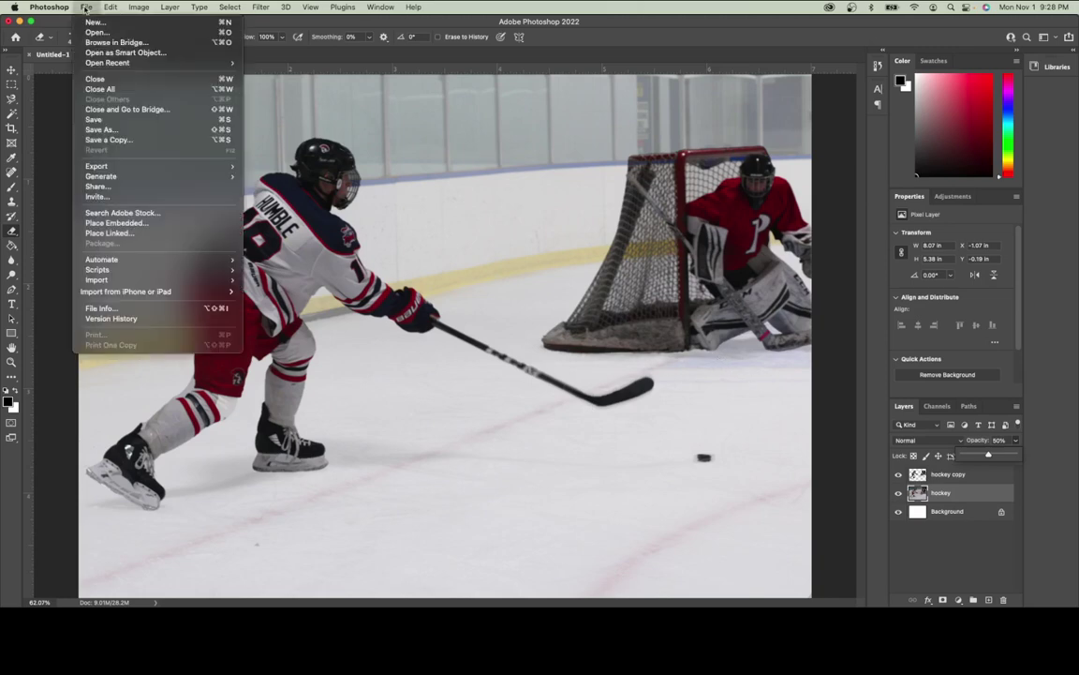
pyautogui.click(99, 129)
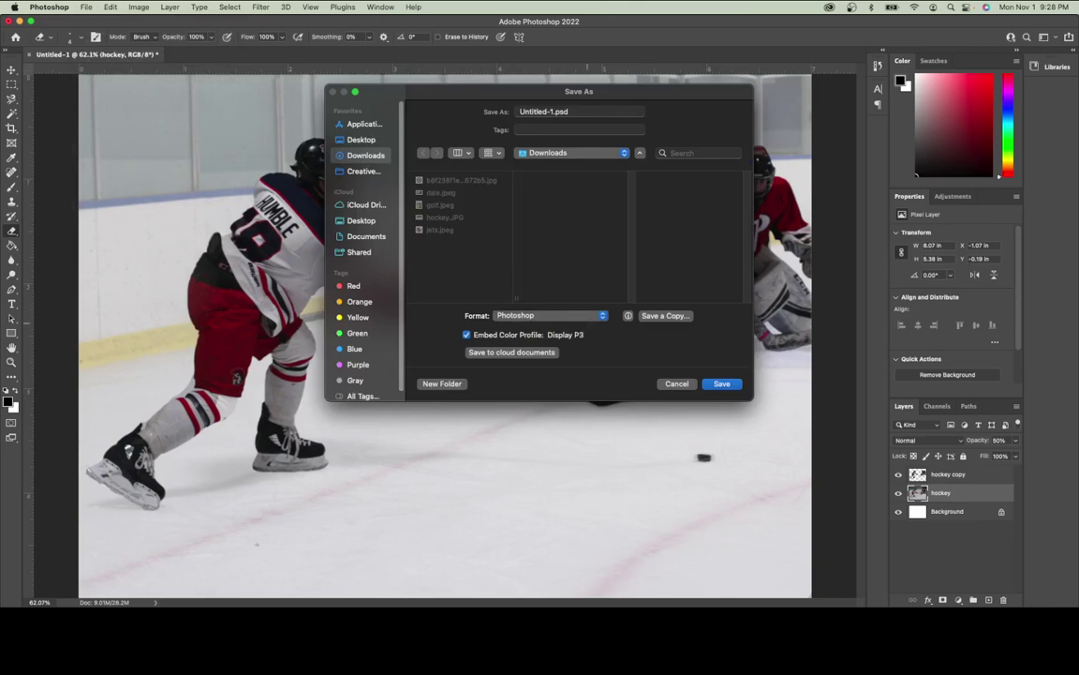
pyautogui.click(551, 316)
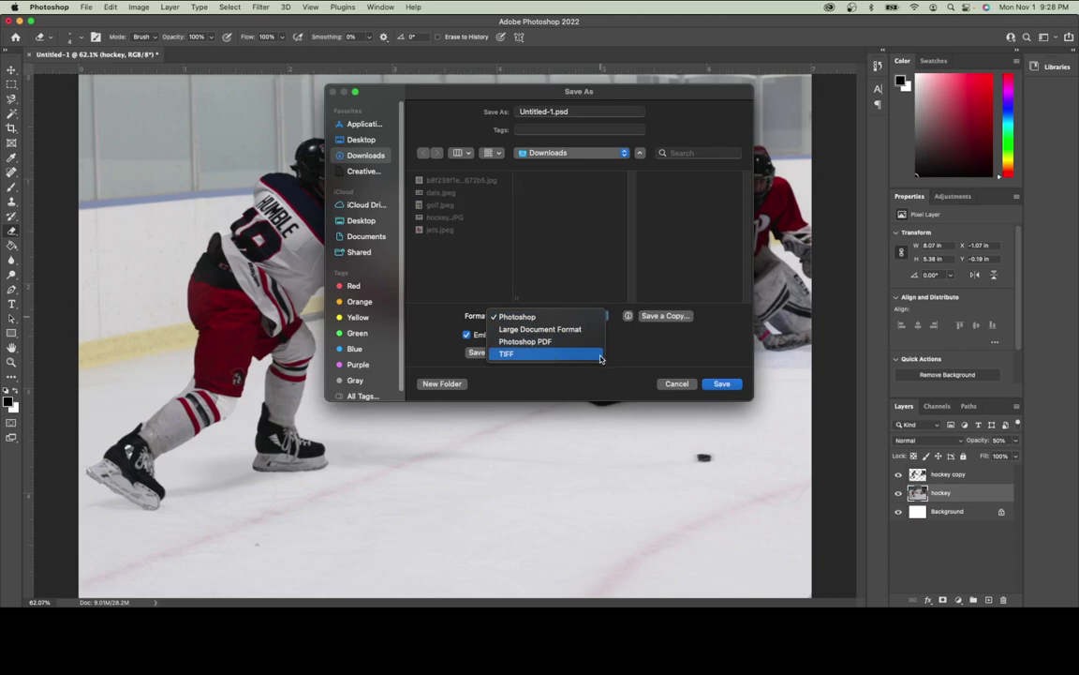
pyautogui.click(642, 347)
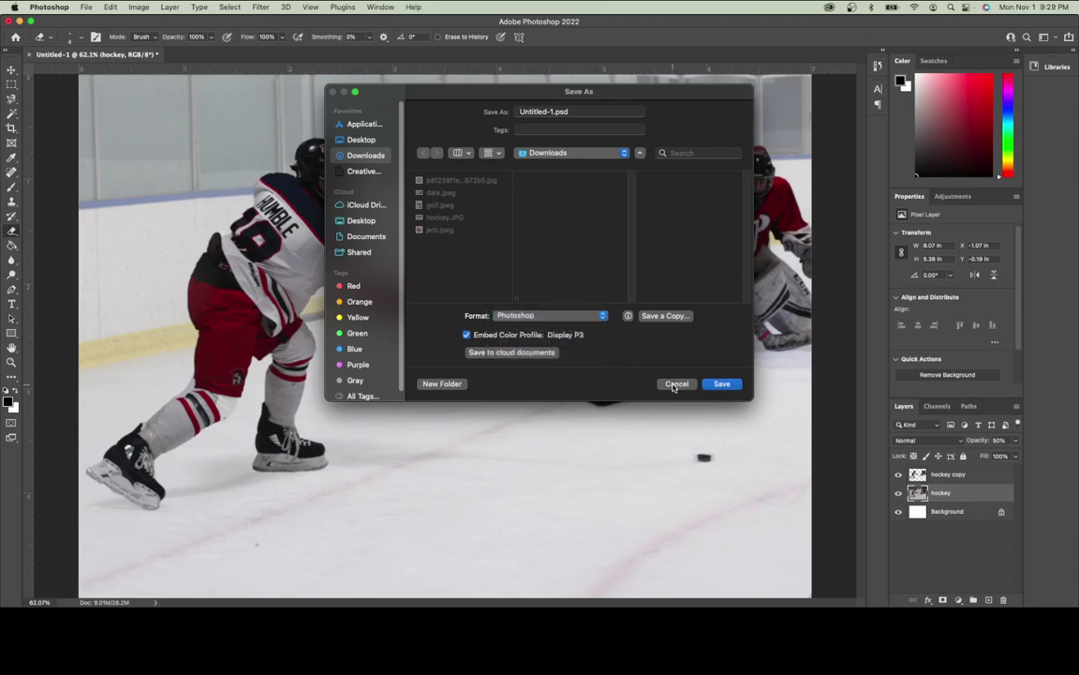
pyautogui.click(675, 384)
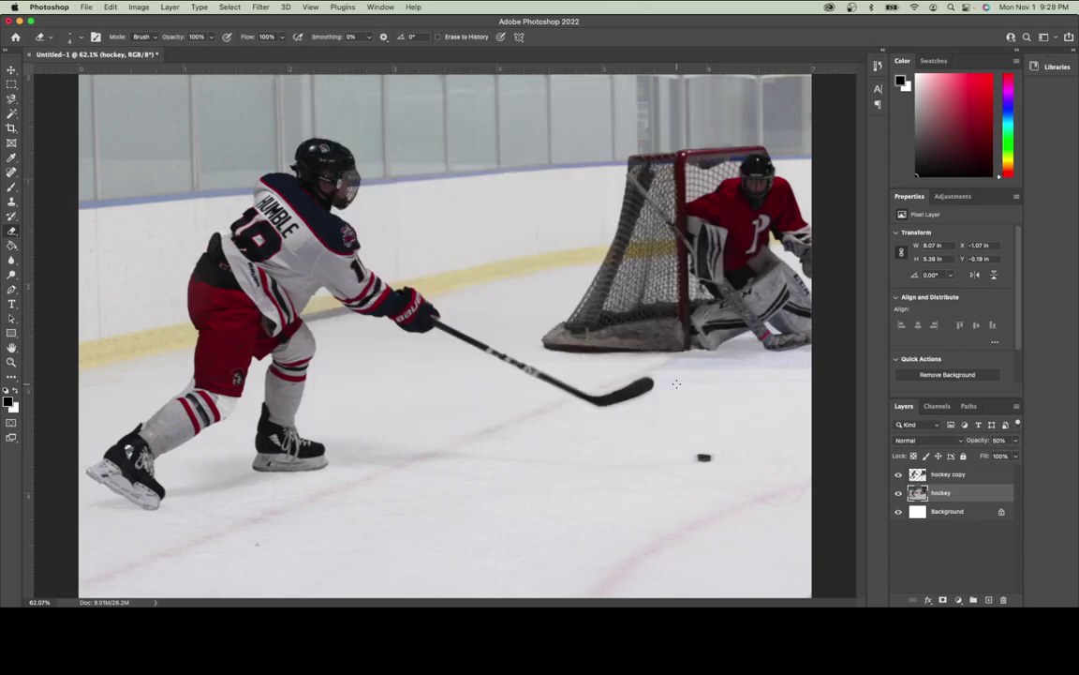
# - Set up an Export As of the hockey composite in JPG format with Great quality
pyautogui.click(86, 7)
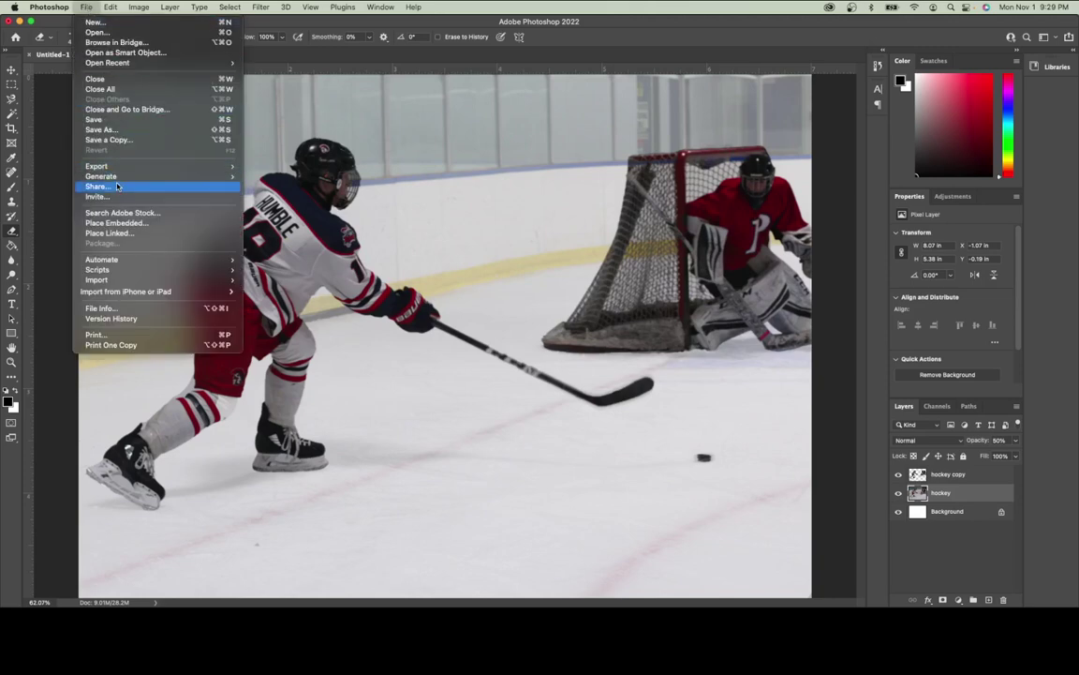
pyautogui.moveTo(107, 166)
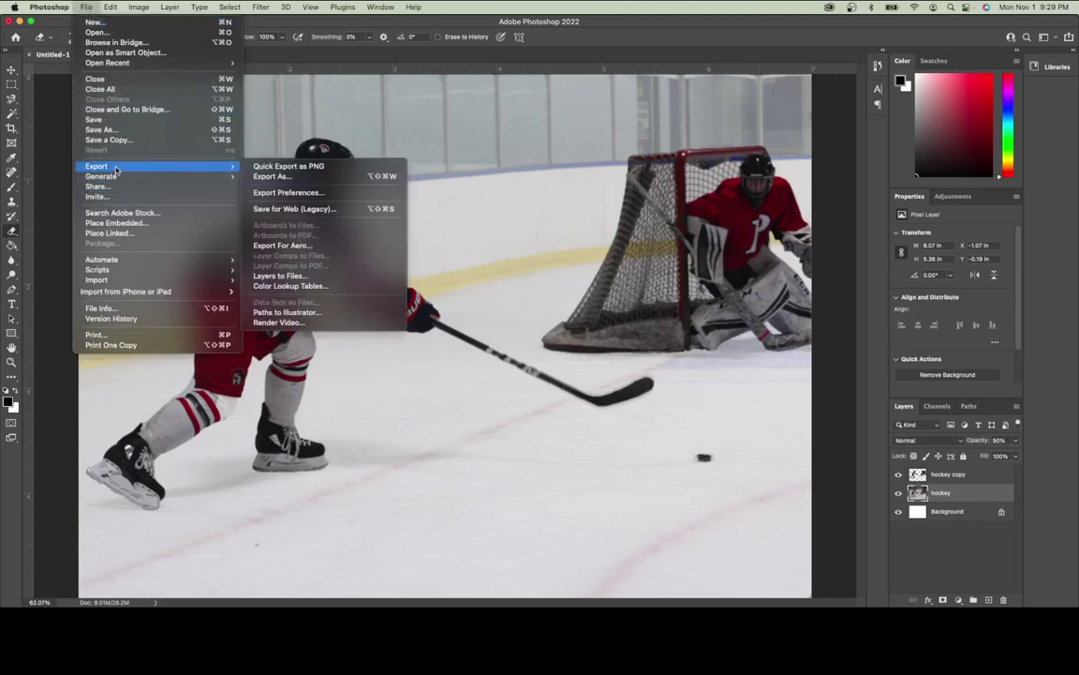
pyautogui.click(281, 176)
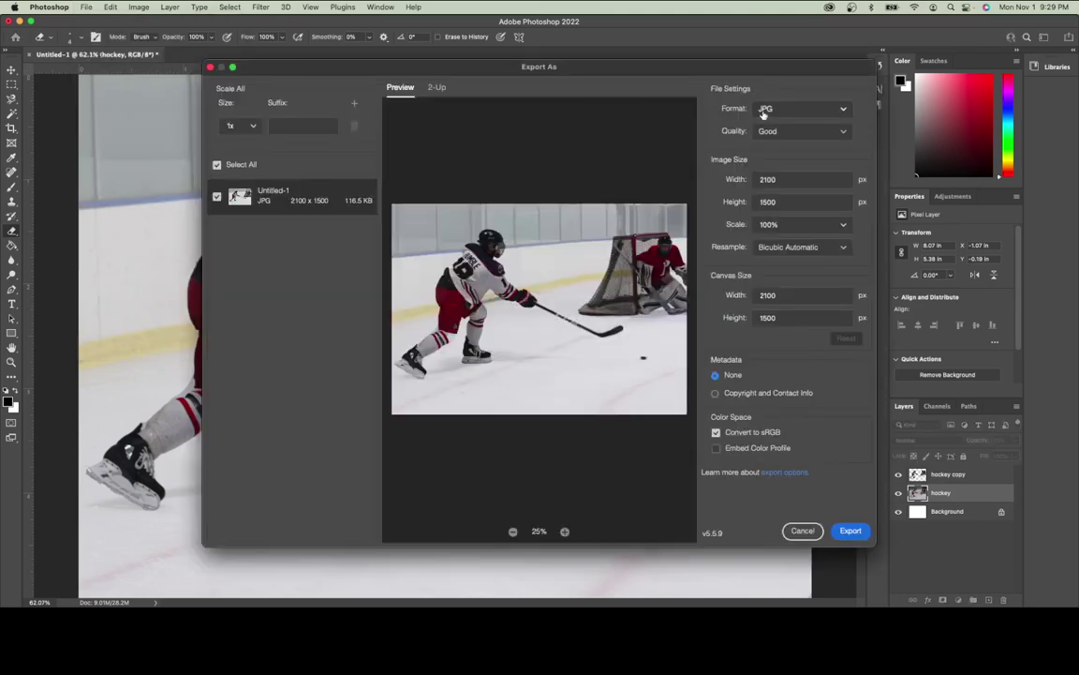
pyautogui.click(766, 109)
pyautogui.click(766, 150)
pyautogui.click(809, 132)
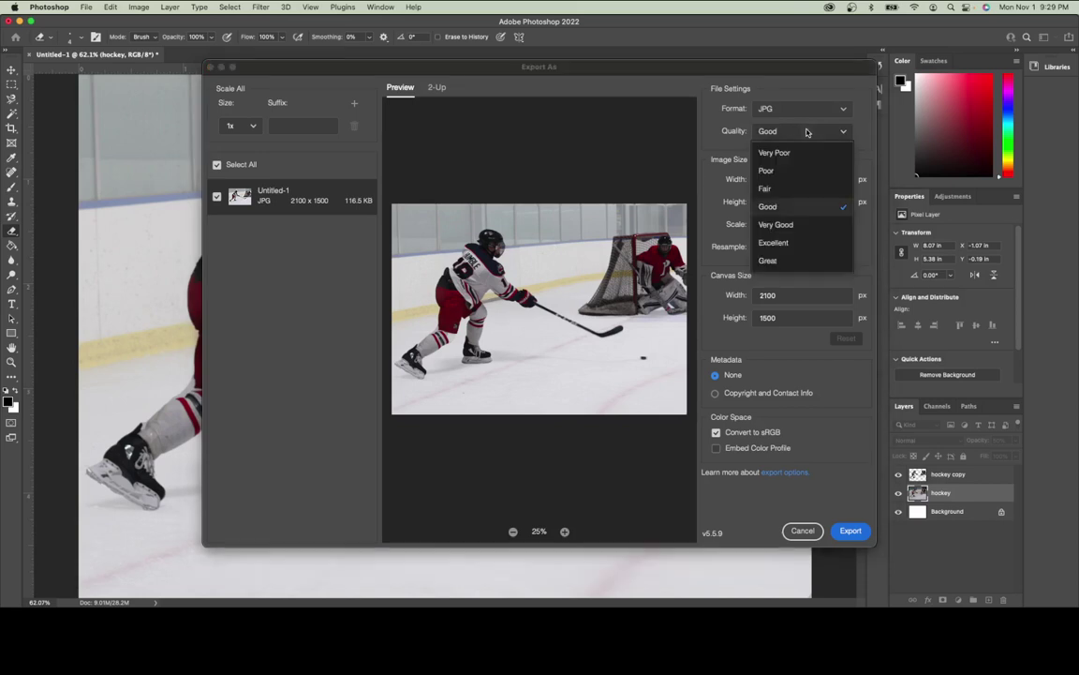
pyautogui.click(772, 260)
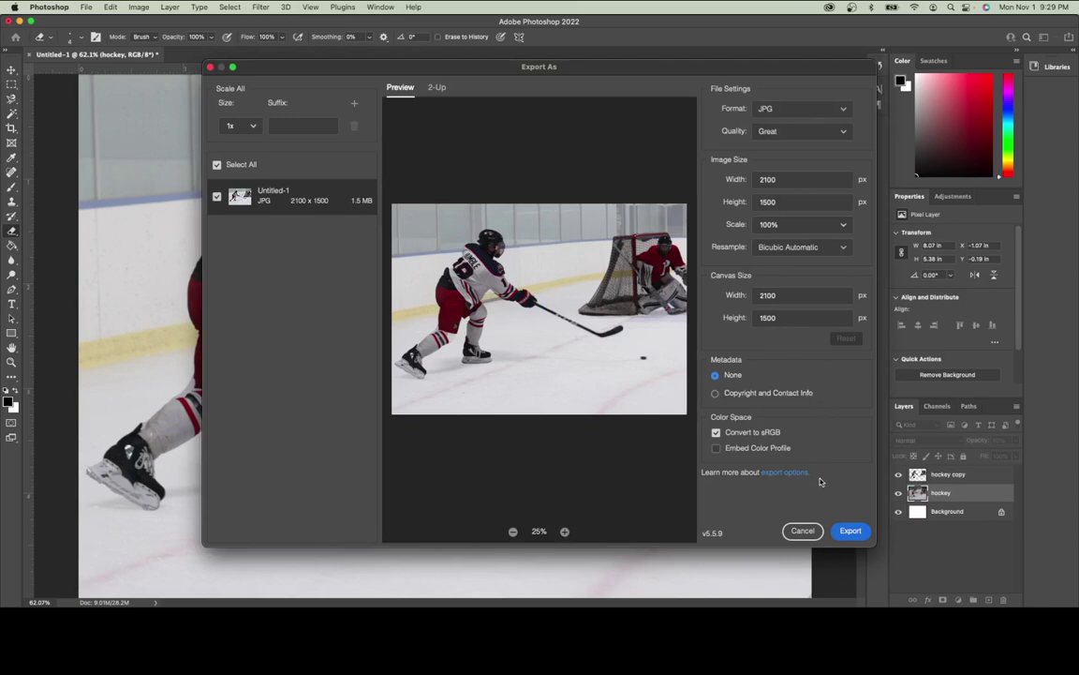
# - Export the hockey composite to the Downloads folder as "complex image 1.jpg"
pyautogui.click(850, 531)
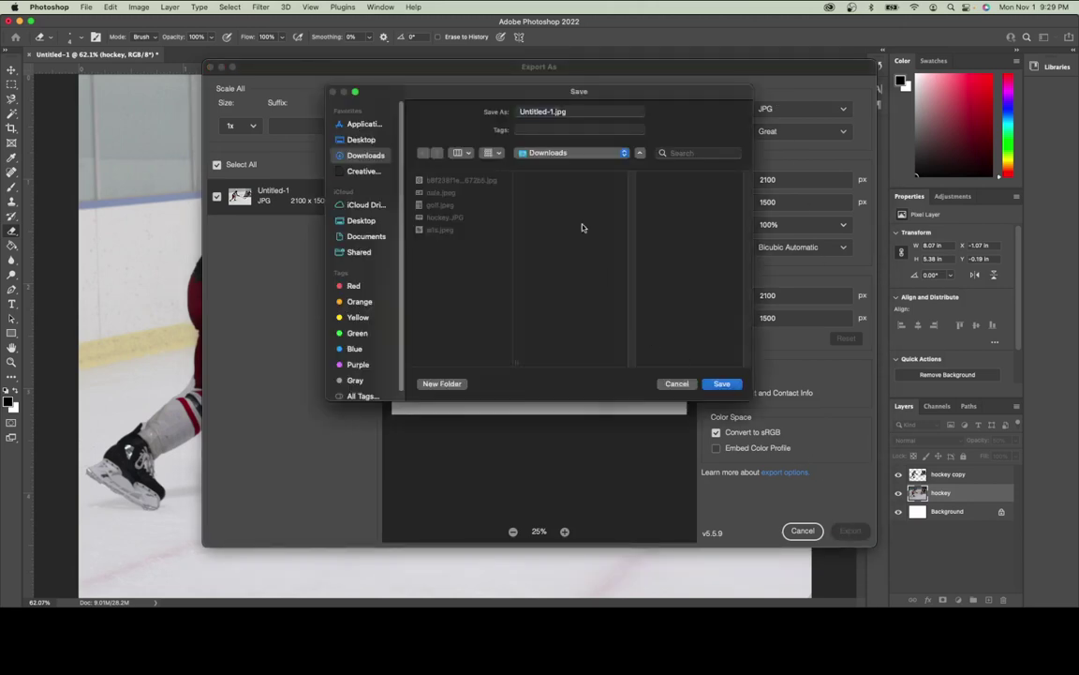
pyautogui.click(538, 113)
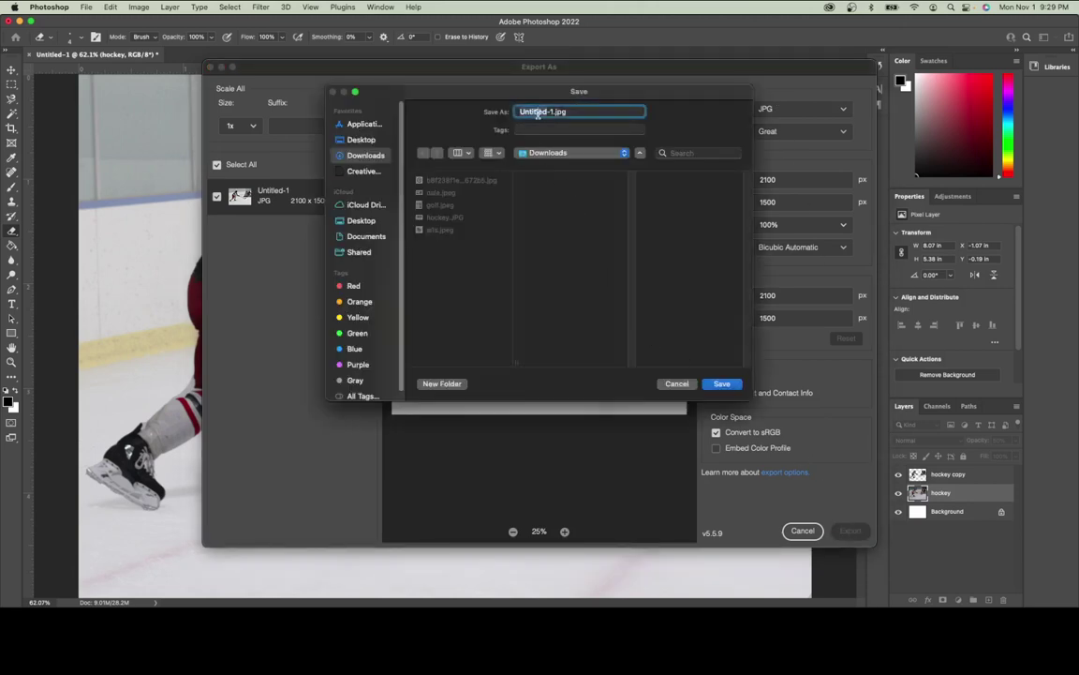
pyautogui.press('BackSpace')
pyautogui.press('Delete')
pyautogui.press('Delete')
pyautogui.write('coo')
pyautogui.press('BackSpace')
pyautogui.write('mple')
pyautogui.press('BackSpace')
pyautogui.write('ex image 1')
pyautogui.press('Return')
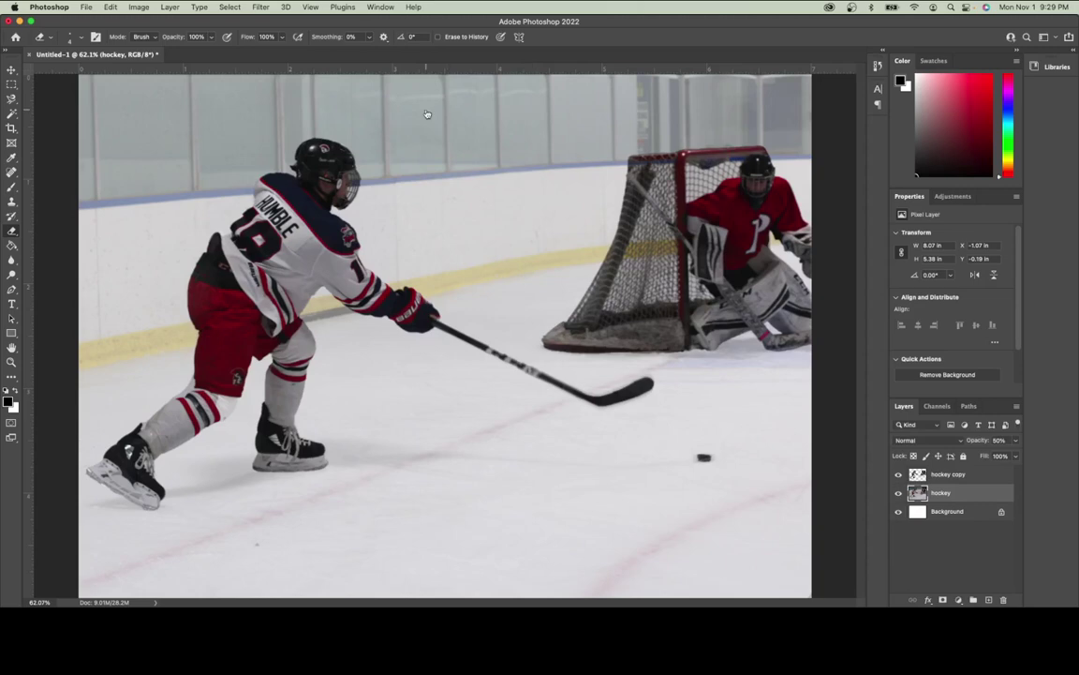
# - Switch to Illustrator and create a new document 7 in wide and 5 in high
pyautogui.press('super+Tab')
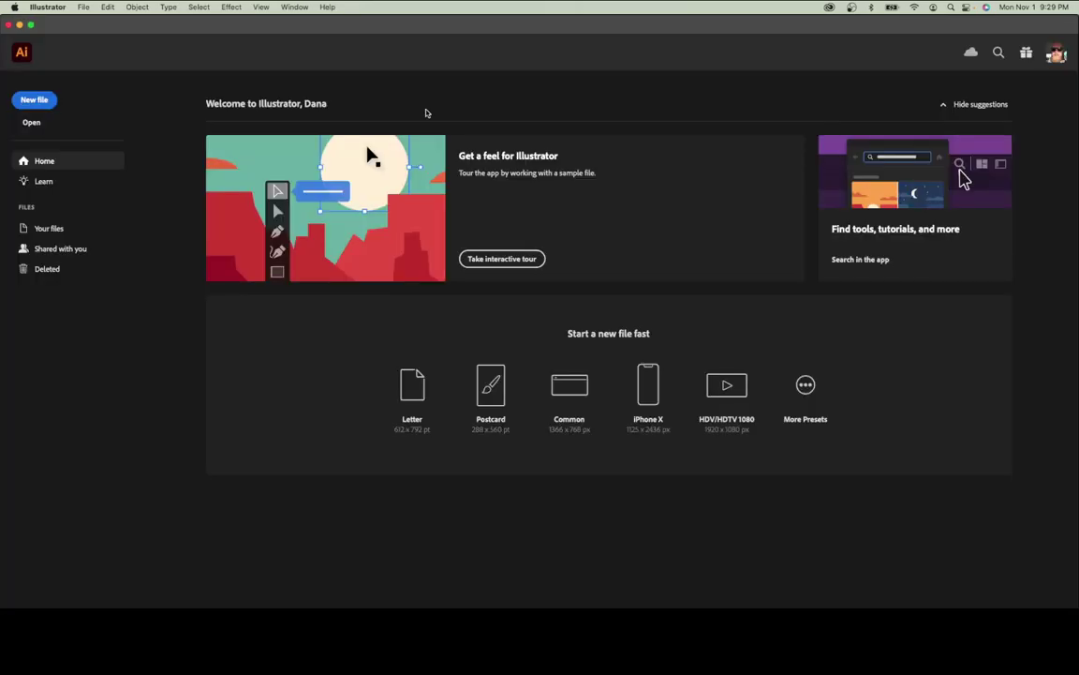
pyautogui.click(35, 100)
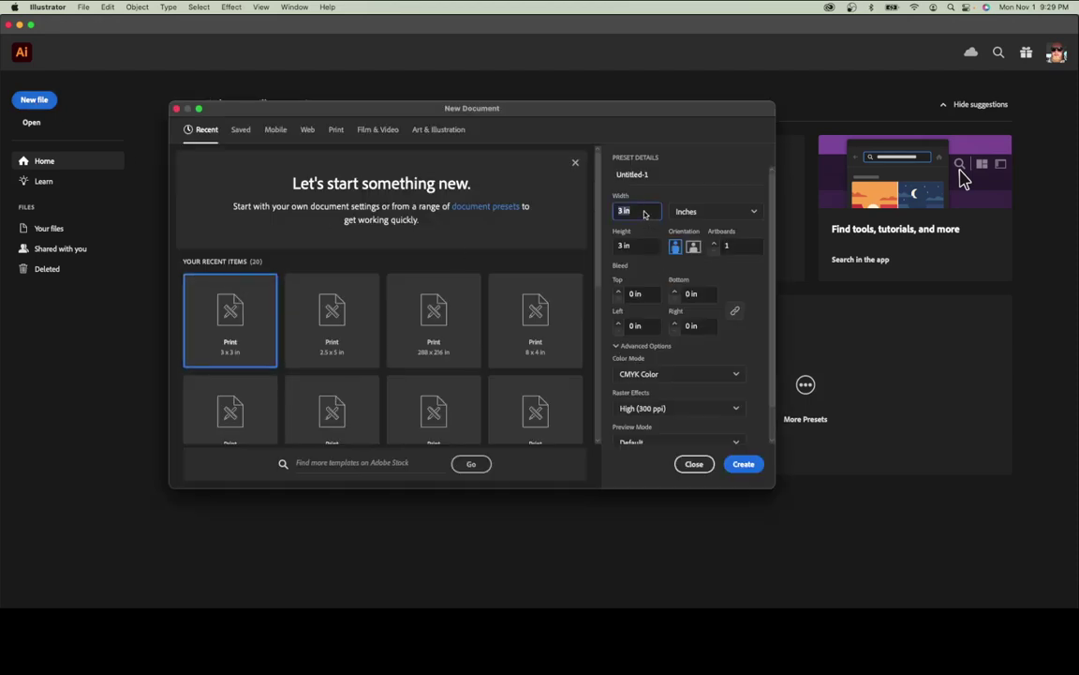
pyautogui.write('7')
pyautogui.click(640, 248)
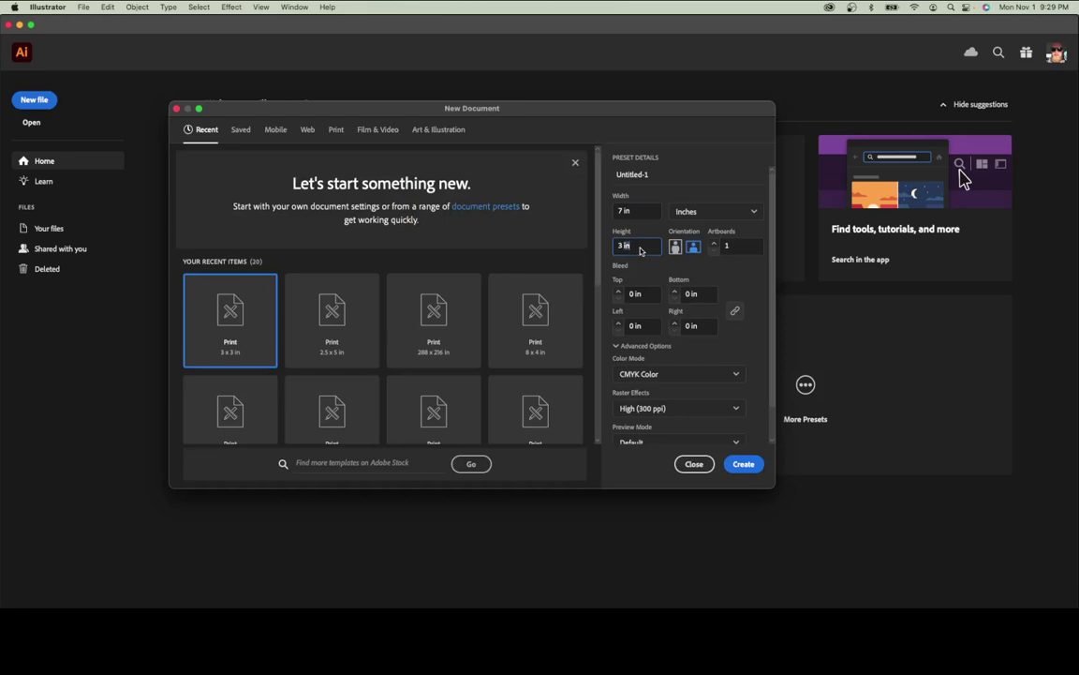
pyautogui.write('5')
pyautogui.click(743, 463)
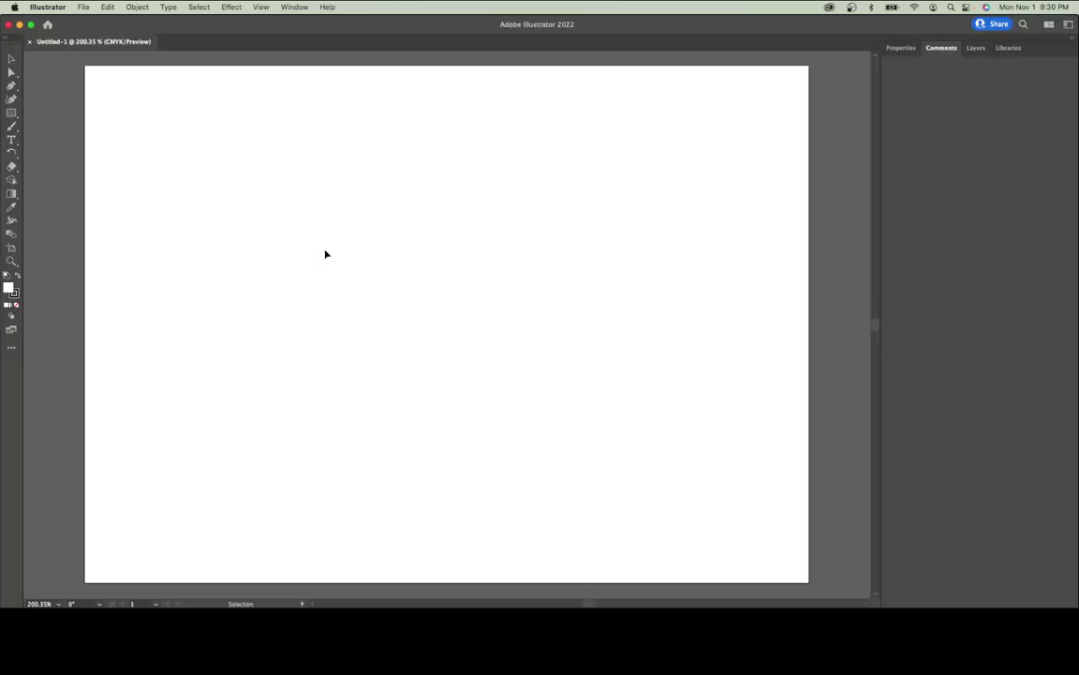
# - Place "complex image 1.jpg" from Downloads as a linked image starting at the artboard's upper-left corner
pyautogui.click(84, 8)
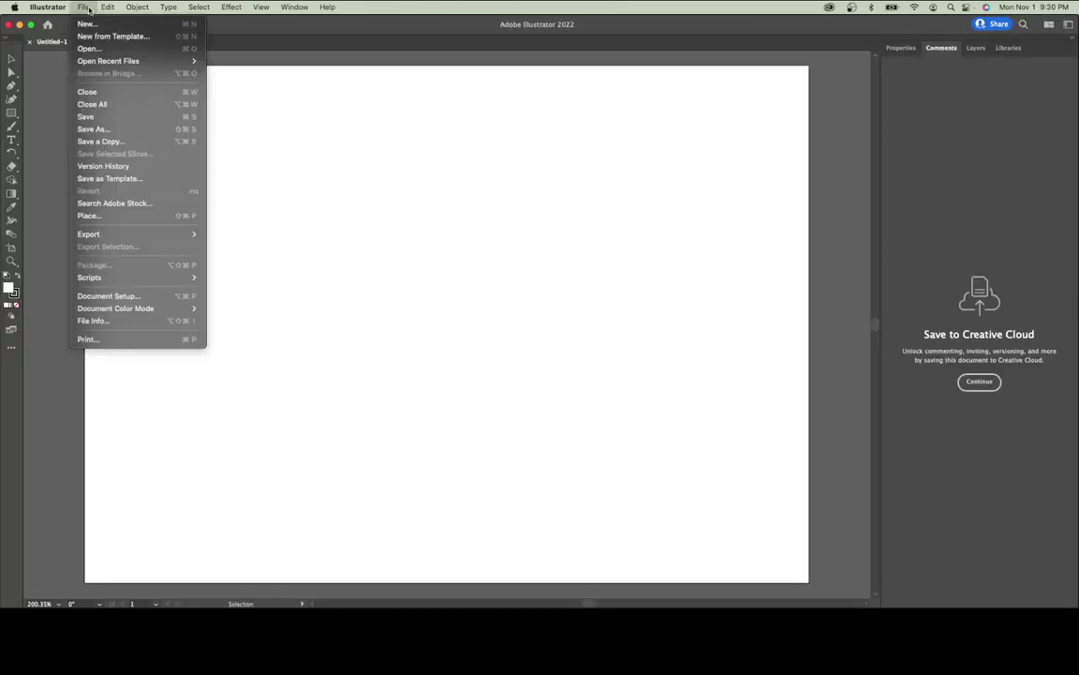
pyautogui.click(104, 216)
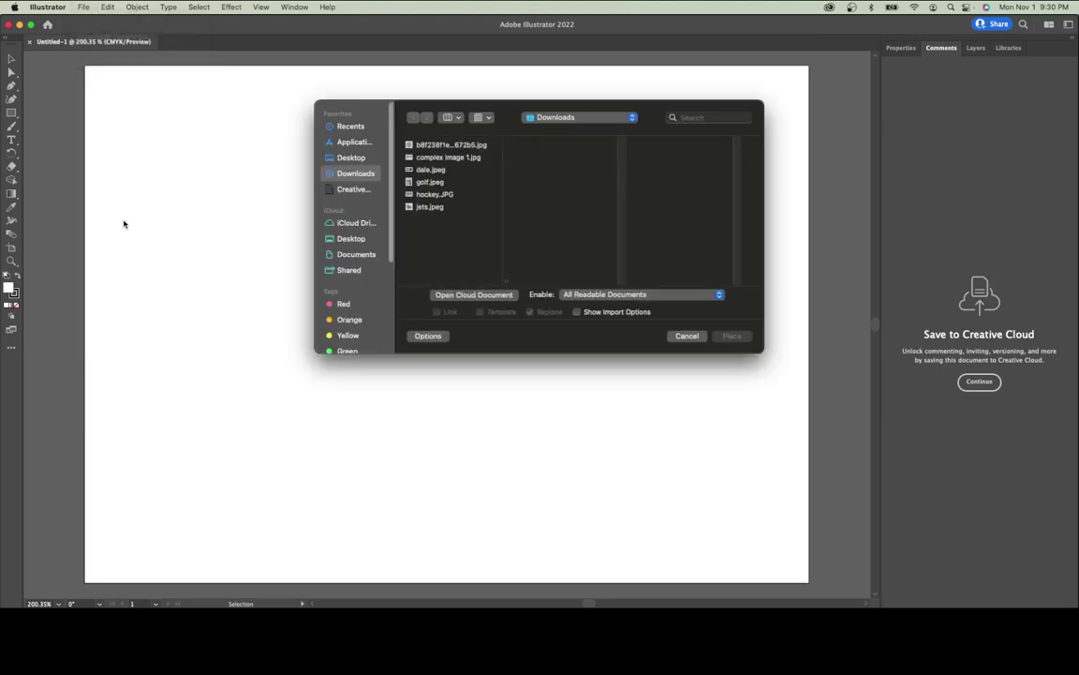
pyautogui.click(445, 159)
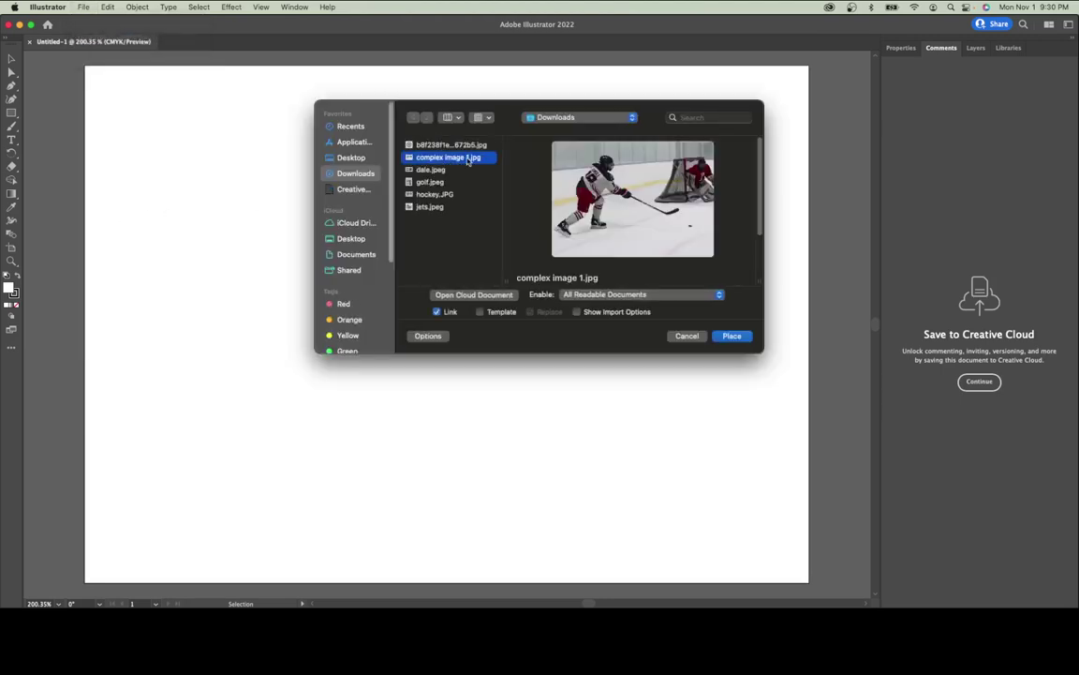
pyautogui.click(732, 335)
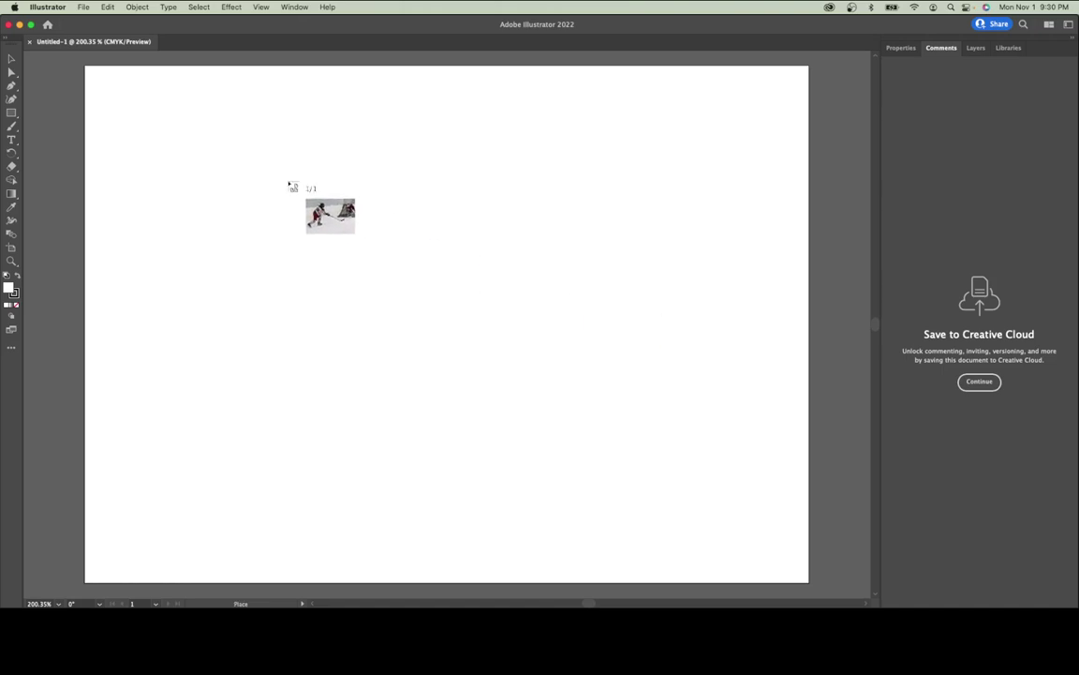
pyautogui.click(86, 67)
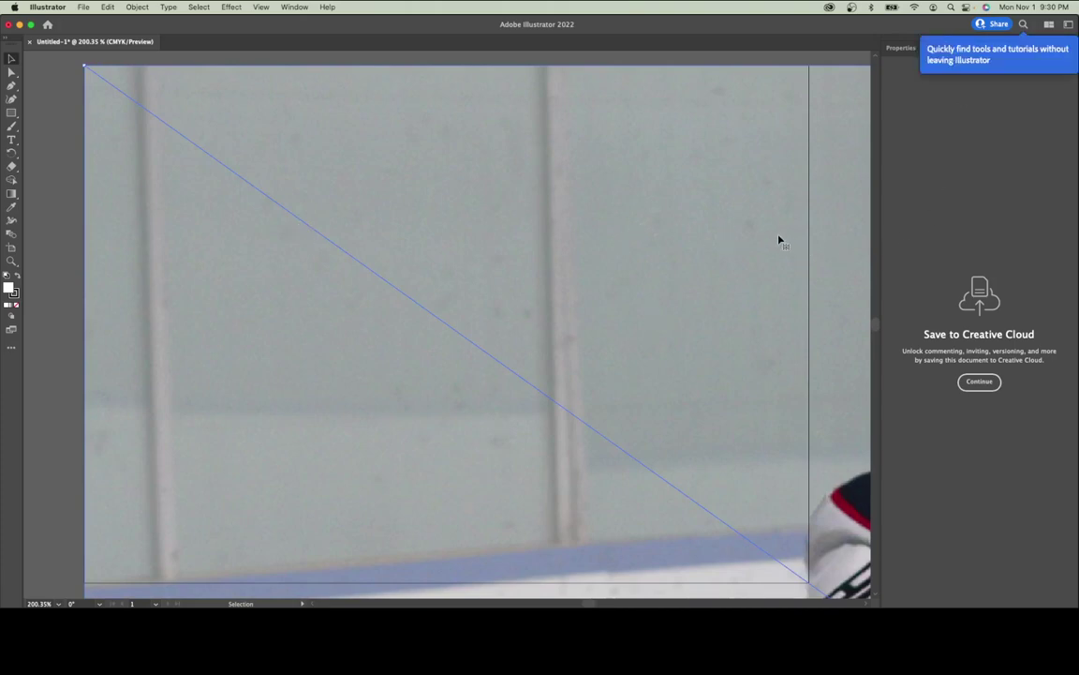
# - Constrain the placed image's proportions and set its width to 7 in
pyautogui.click(902, 48)
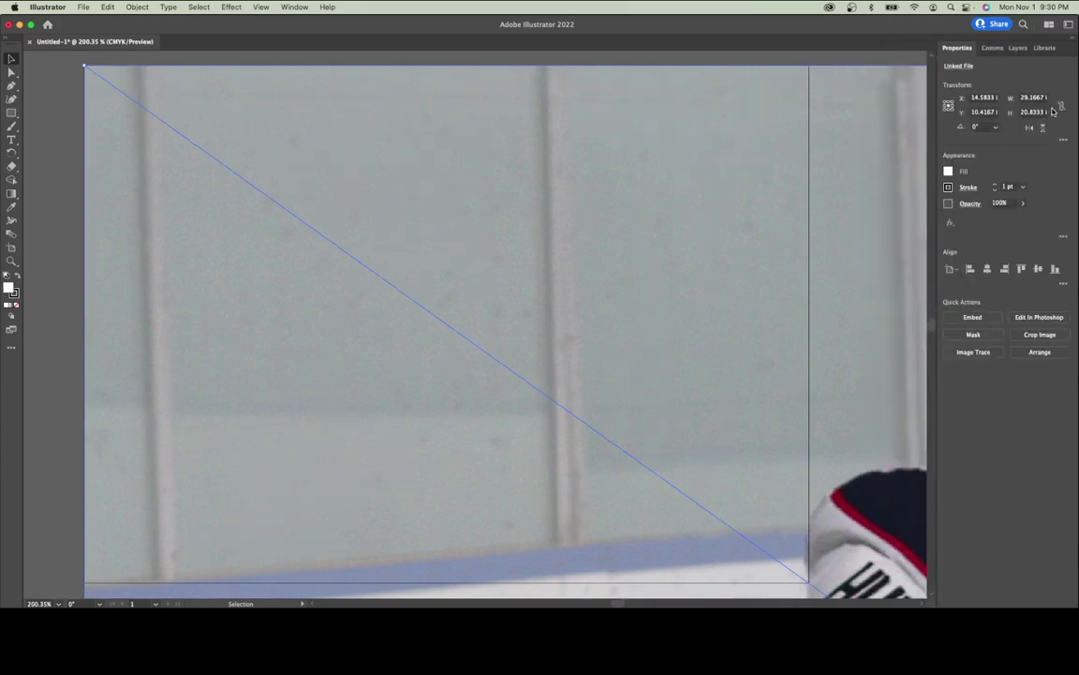
pyautogui.click(1062, 106)
pyautogui.click(1023, 99)
pyautogui.write('7 in')
pyautogui.press('Return')
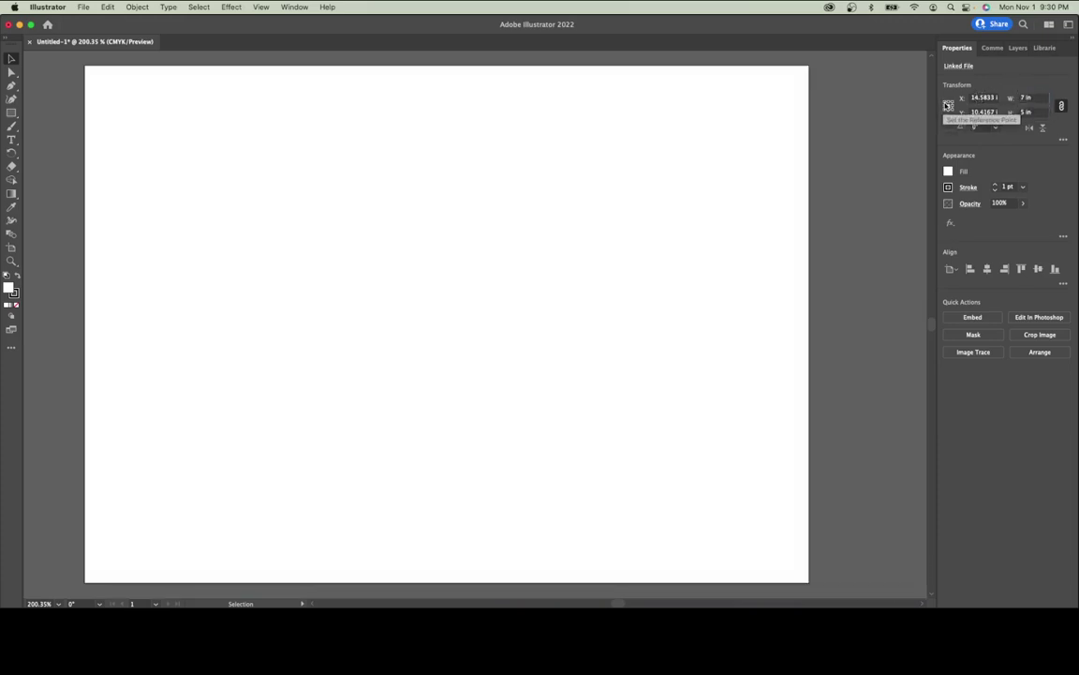
# - Set the image's reference point to its upper-left corner, position it at X 0 and Y 0, and deselect it
pyautogui.click(949, 105)
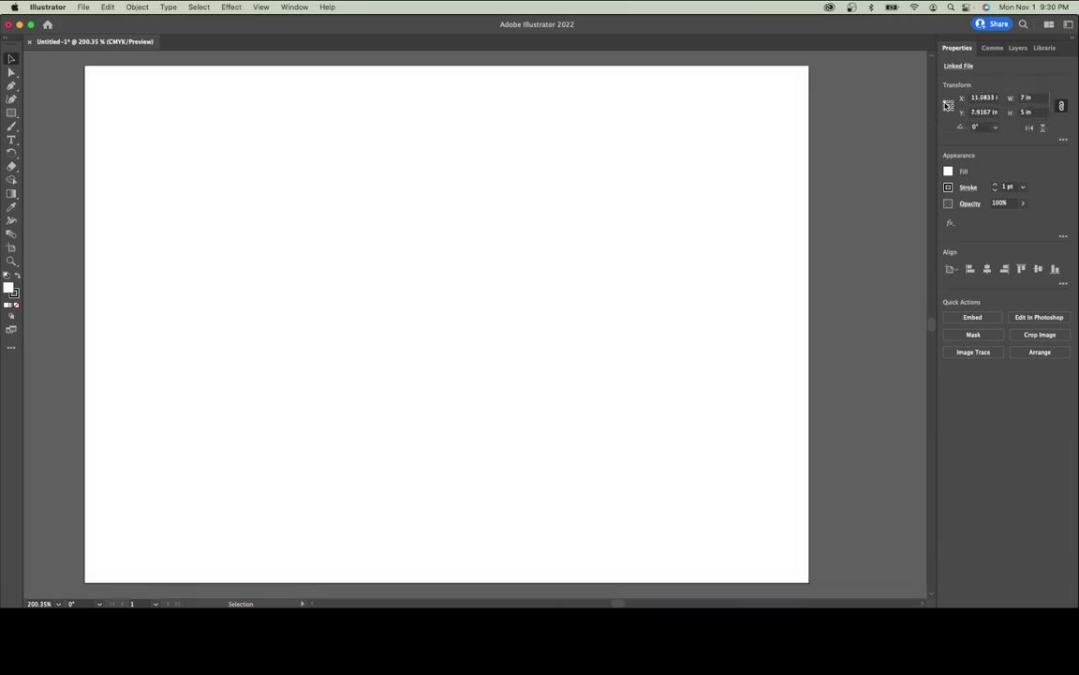
pyautogui.click(975, 97)
pyautogui.doubleClick(974, 97)
pyautogui.write('0')
pyautogui.click(974, 112)
pyautogui.write('0')
pyautogui.press('Return')
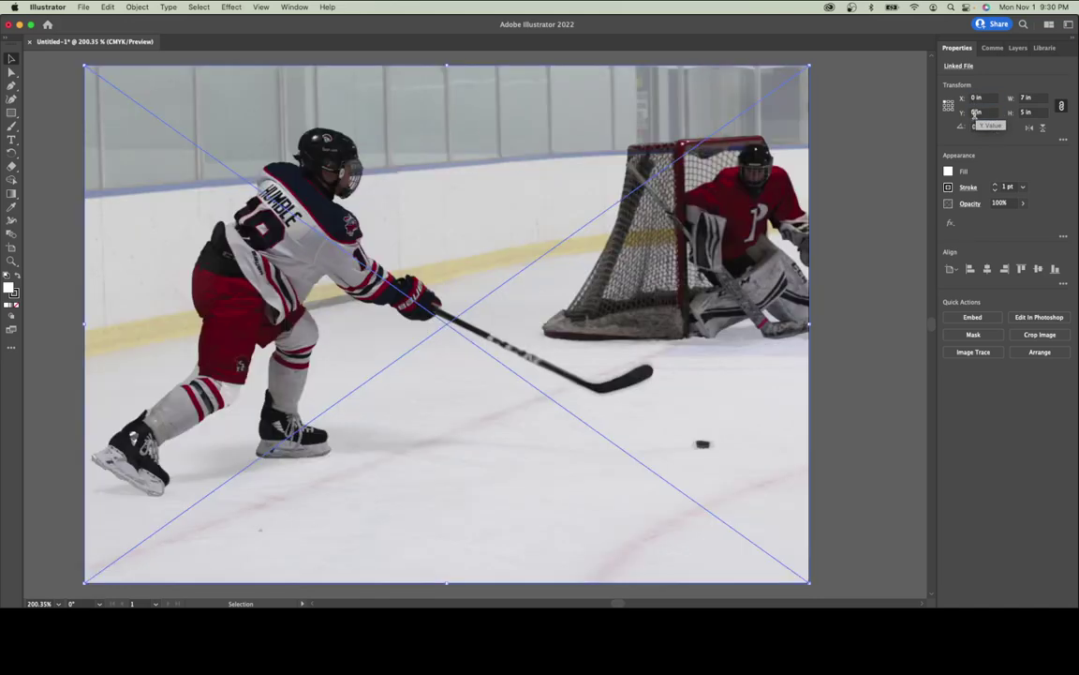
pyautogui.click(848, 137)
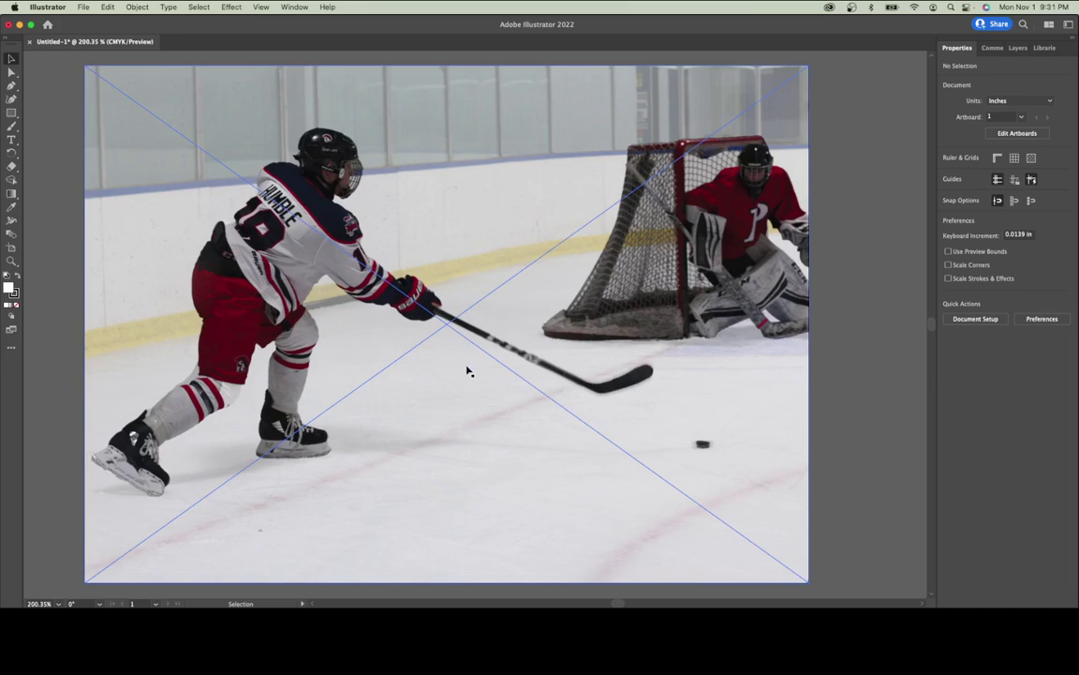
# - Switch back to Photoshop and create a portrait document of 5 x 7 in at 300 ppi with transparent background
pyautogui.press('a')
pyautogui.press('super+Tab')
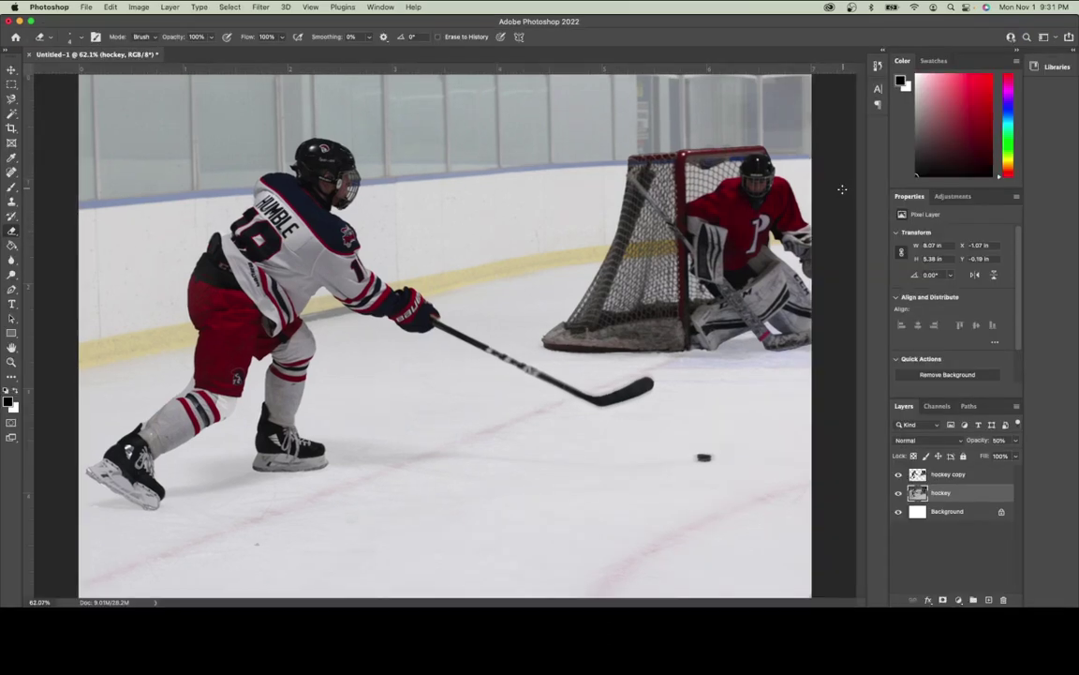
pyautogui.click(84, 7)
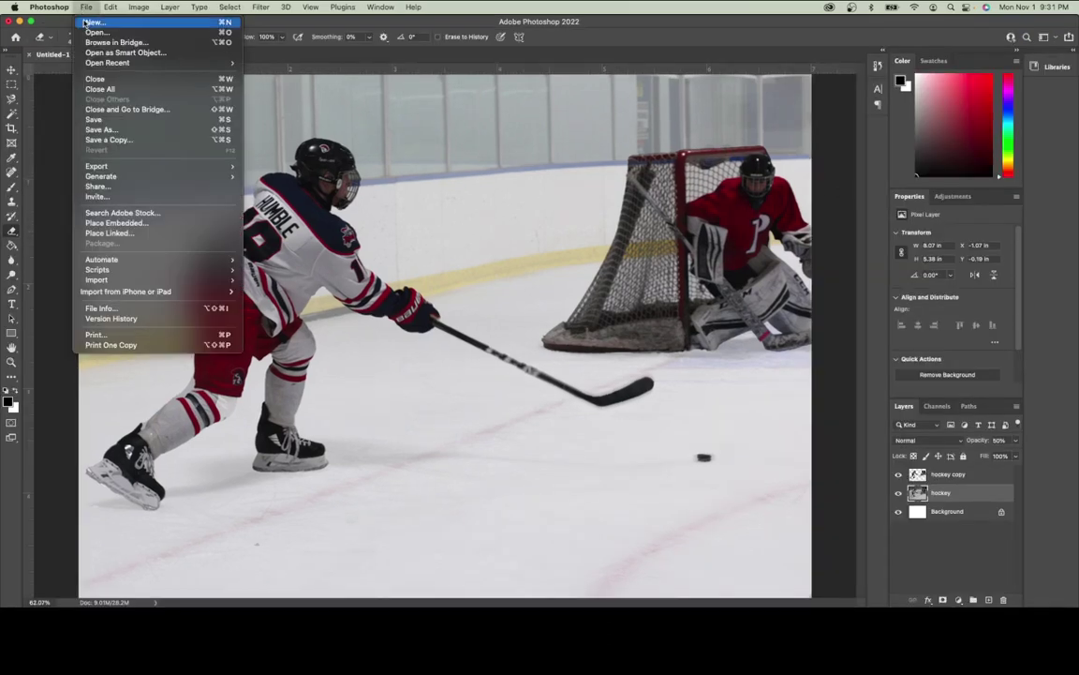
pyautogui.click(92, 22)
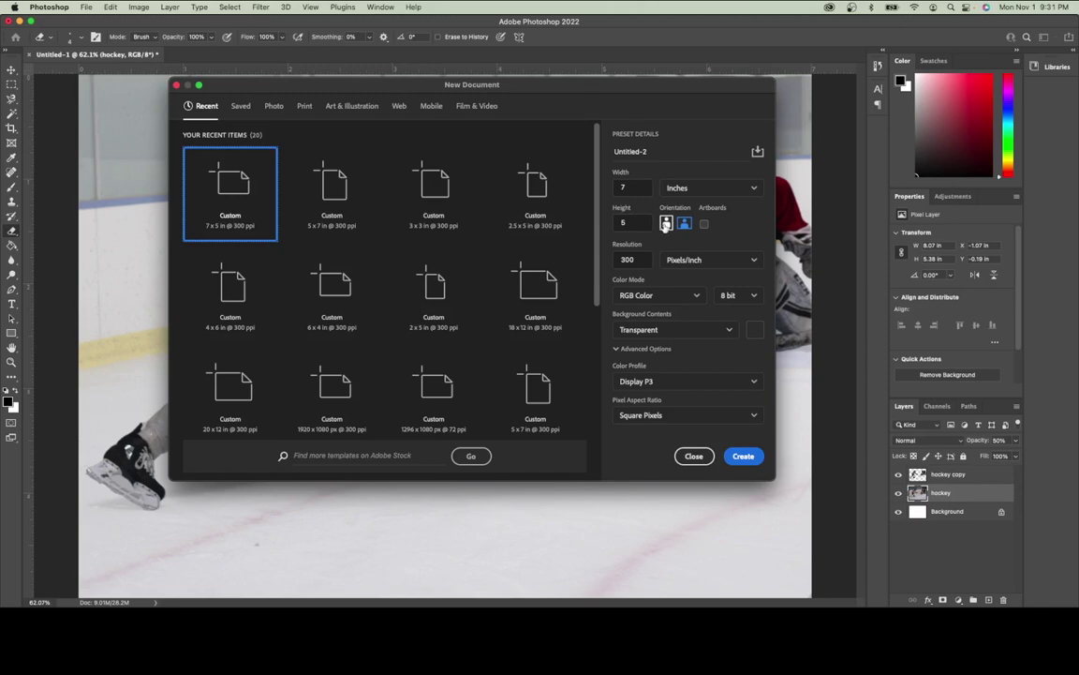
pyautogui.click(666, 224)
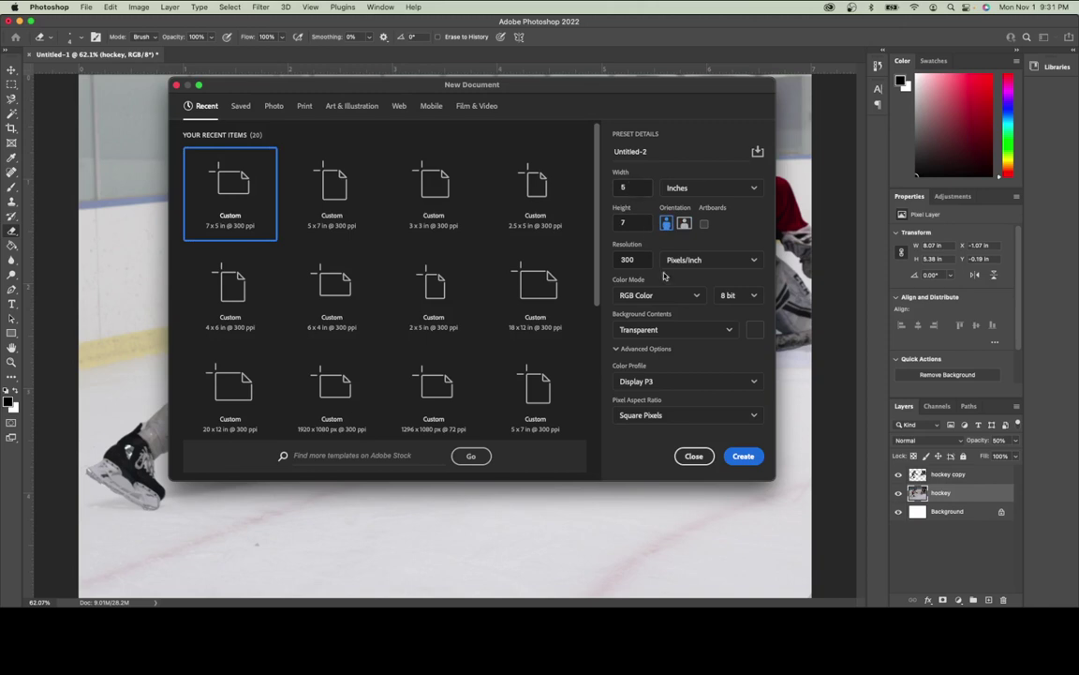
pyautogui.click(742, 455)
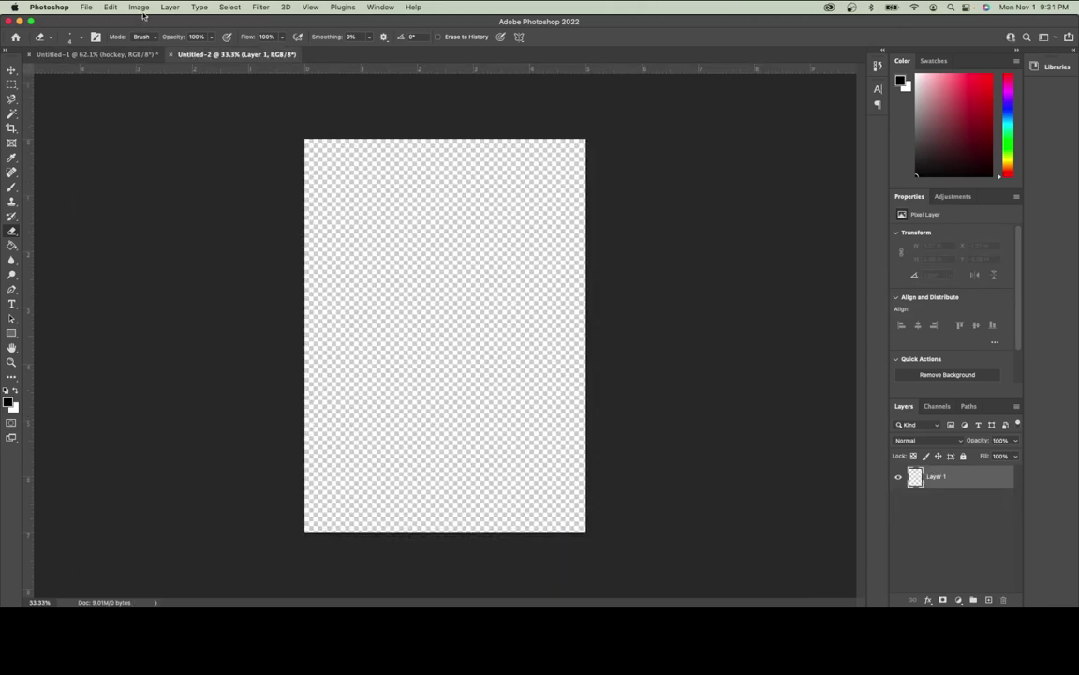
# - Place golf.jpeg as an embedded image in the new portrait document
pyautogui.click(86, 7)
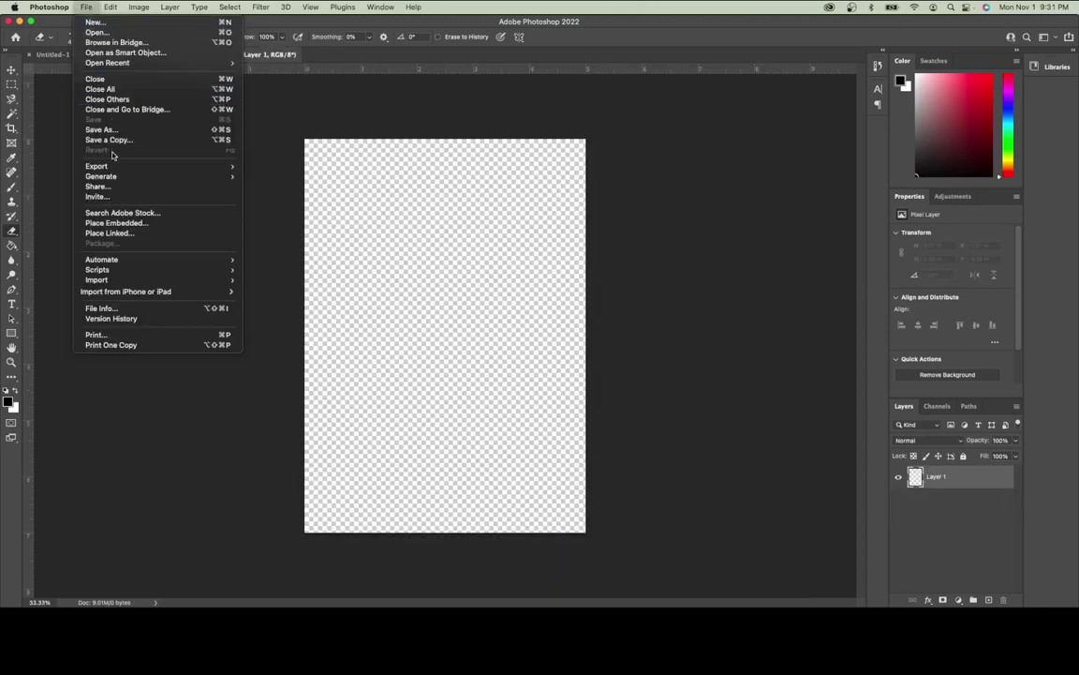
pyautogui.click(110, 225)
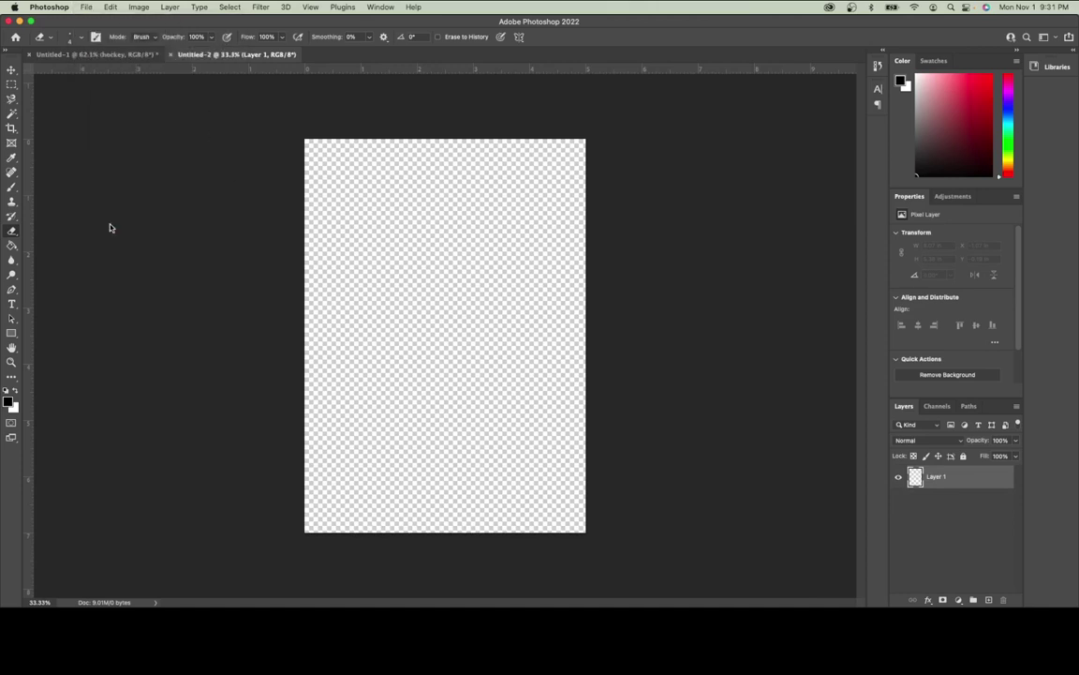
pyautogui.doubleClick(442, 181)
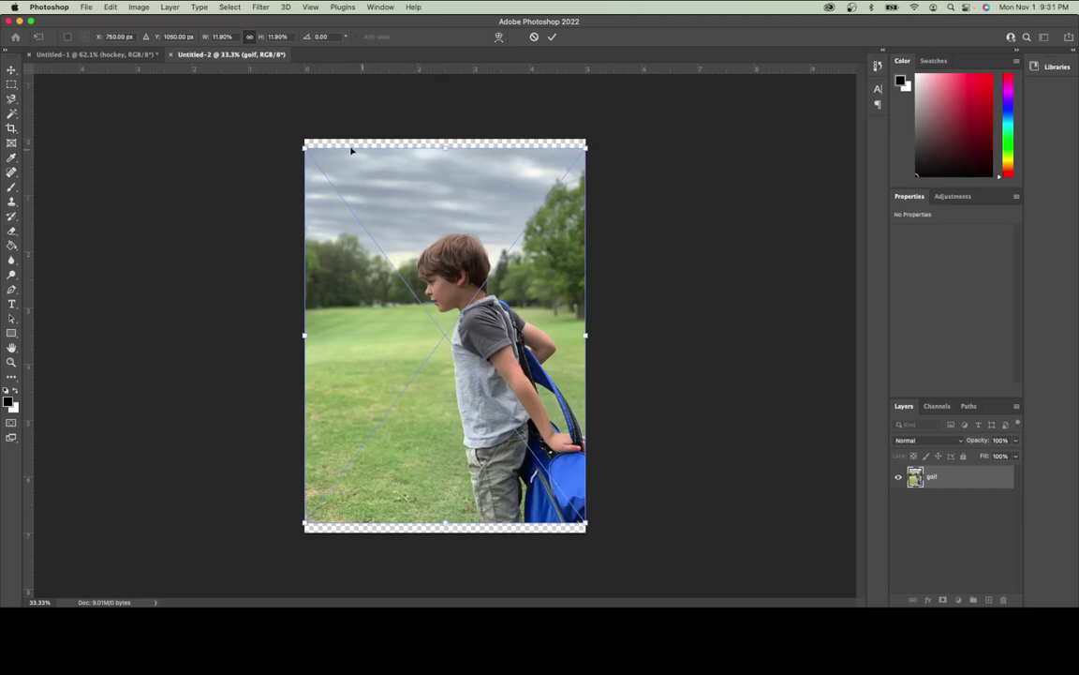
# - Enlarge the golf photo proportionally to about 6.61 x 8.81 in so it covers the whole canvas, and apply the transform
pyautogui.moveTo(304, 145); pyautogui.dragTo(175, 106)
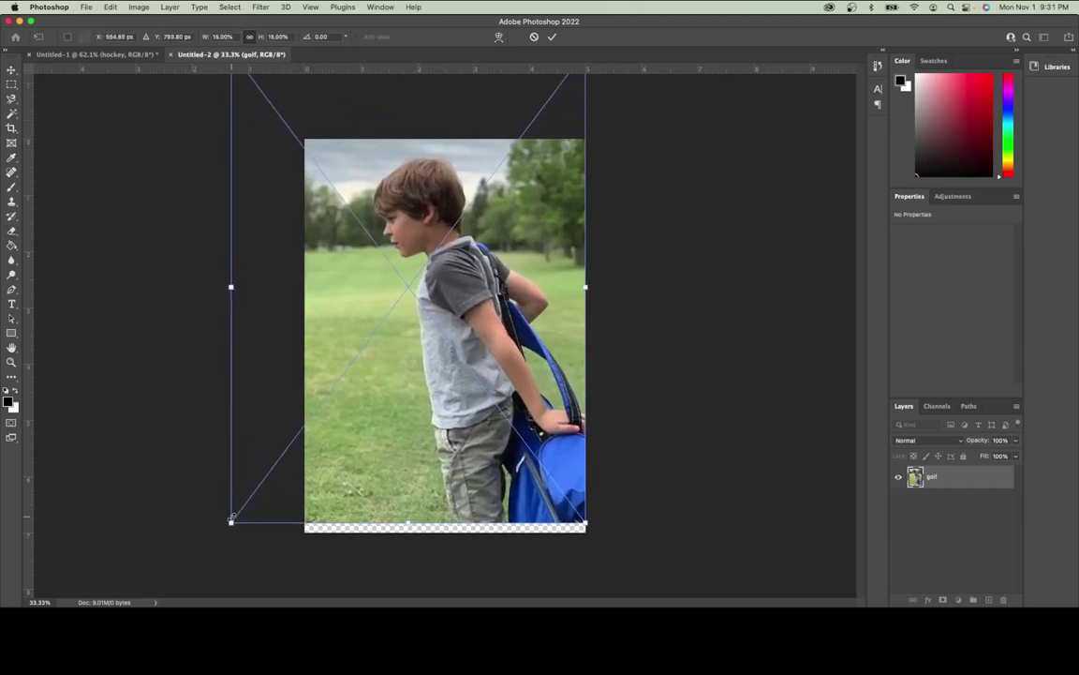
pyautogui.moveTo(230, 522); pyautogui.dragTo(223, 532)
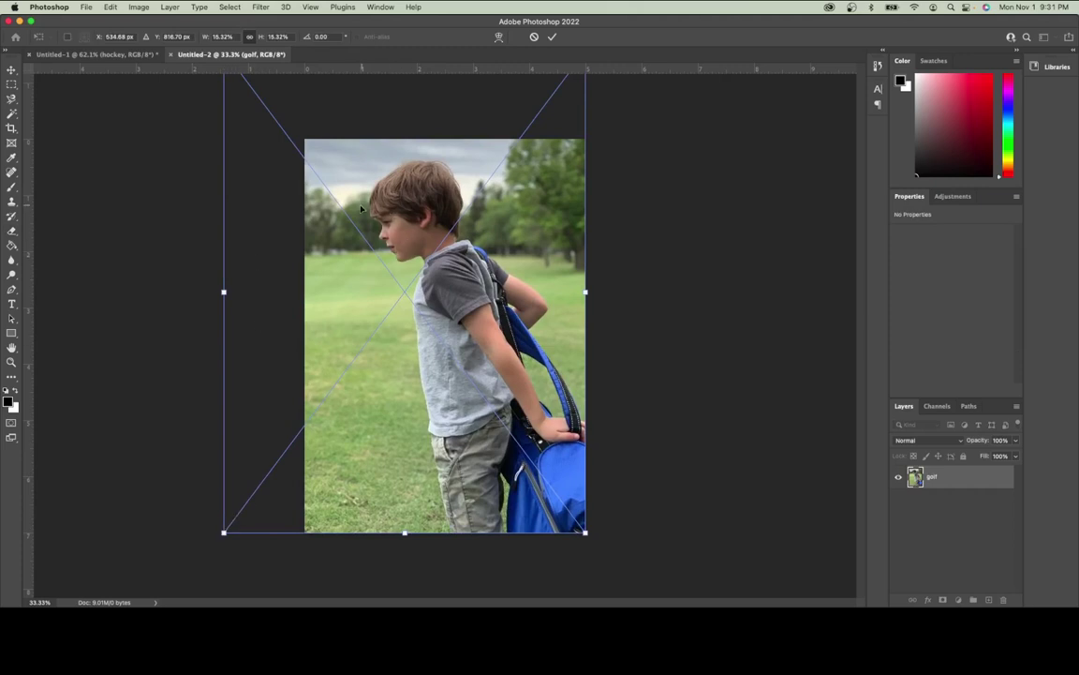
pyautogui.press('super+minus')
pyautogui.press('super+minus')
pyautogui.press('super+minus')
pyautogui.moveTo(353, 222); pyautogui.dragTo(349, 218)
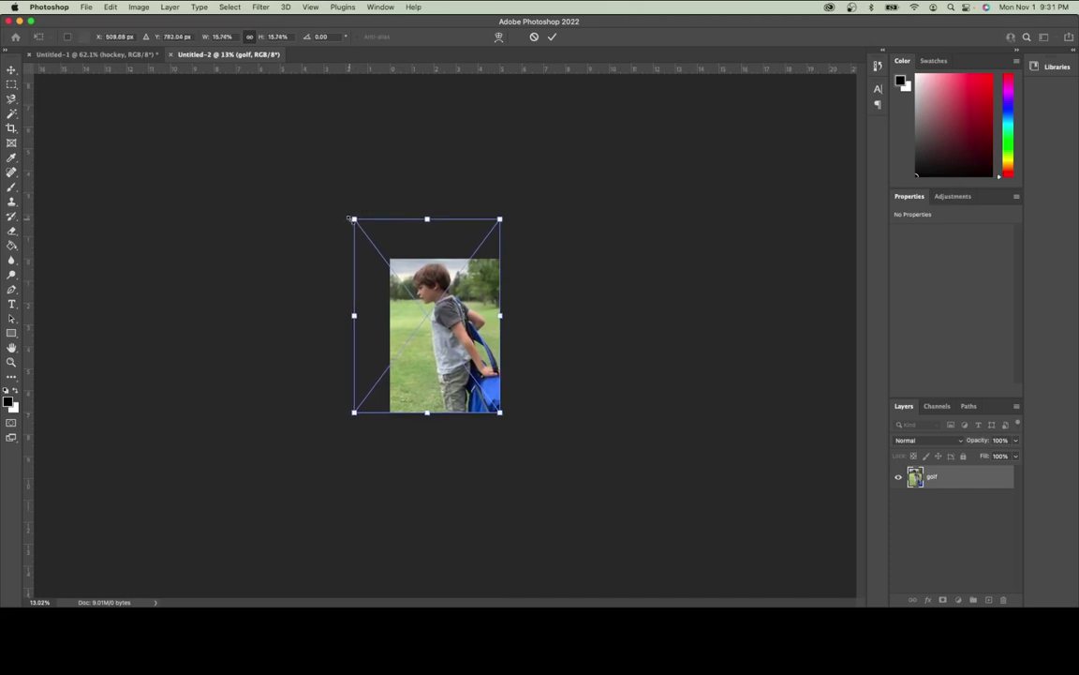
pyautogui.click(554, 37)
pyautogui.press('e')
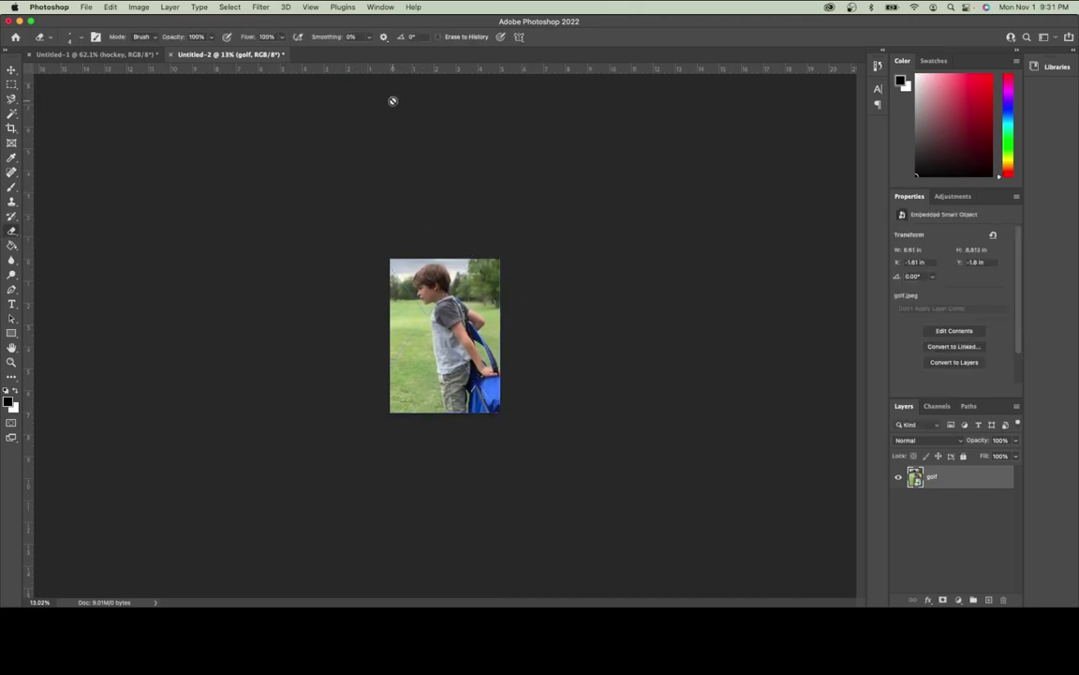
pyautogui.press('super+minus')
pyautogui.press('super+plus')
pyautogui.press('super+plus')
pyautogui.press('super+plus')
pyautogui.press('super+plus')
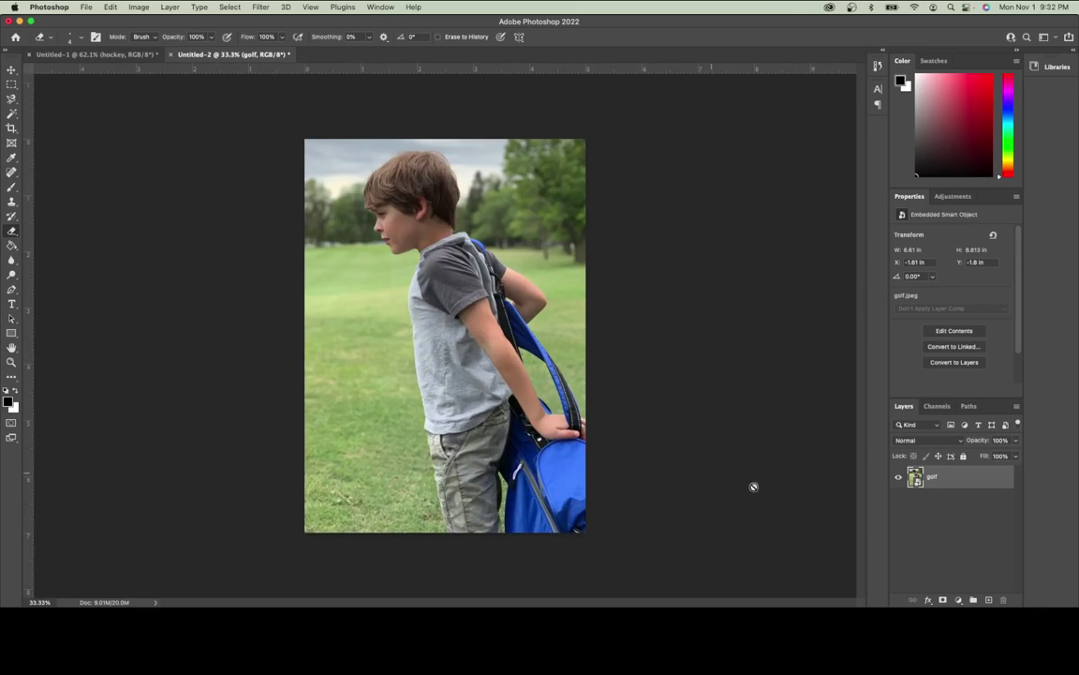
# - Rasterize the golf layer so its pixels can be edited directly
pyautogui.rightClick(932, 477)
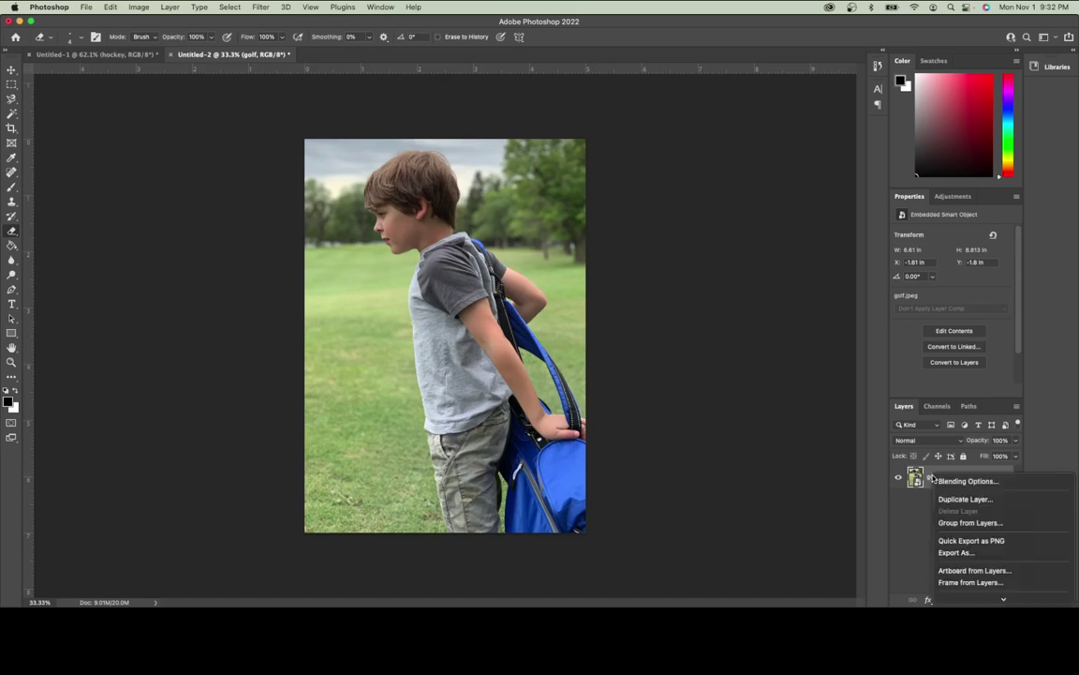
pyautogui.scroll(-5, 949, 507)
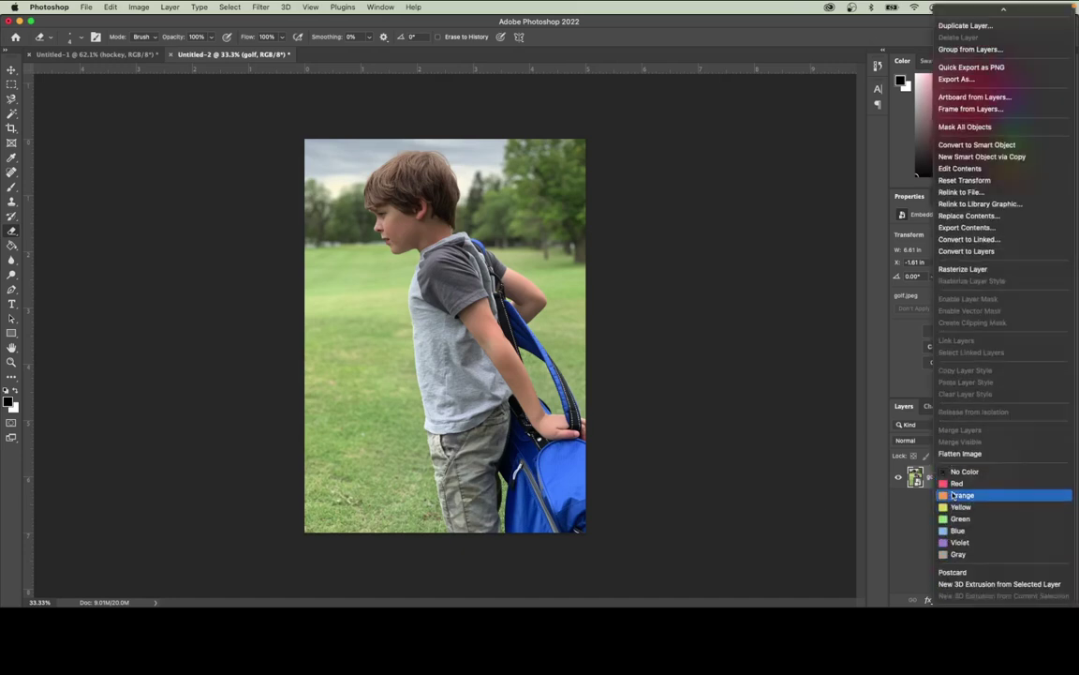
pyautogui.click(948, 274)
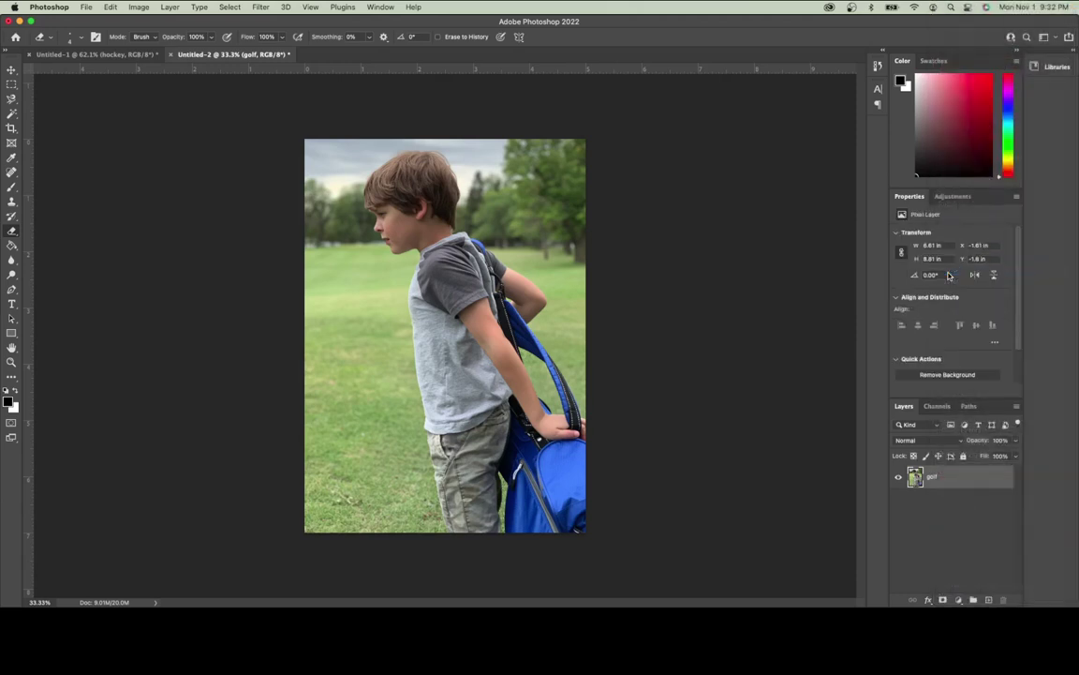
# - Duplicate the rasterized golf layer as golf copy and hide the original golf layer
pyautogui.rightClick(942, 478)
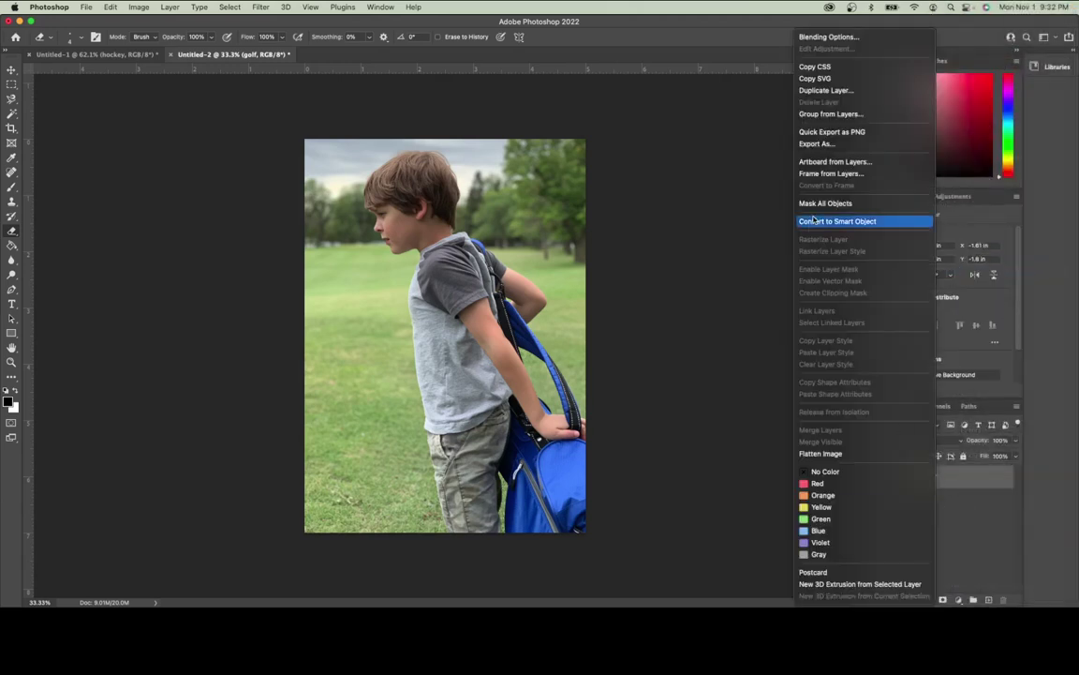
pyautogui.click(815, 90)
pyautogui.click(478, 132)
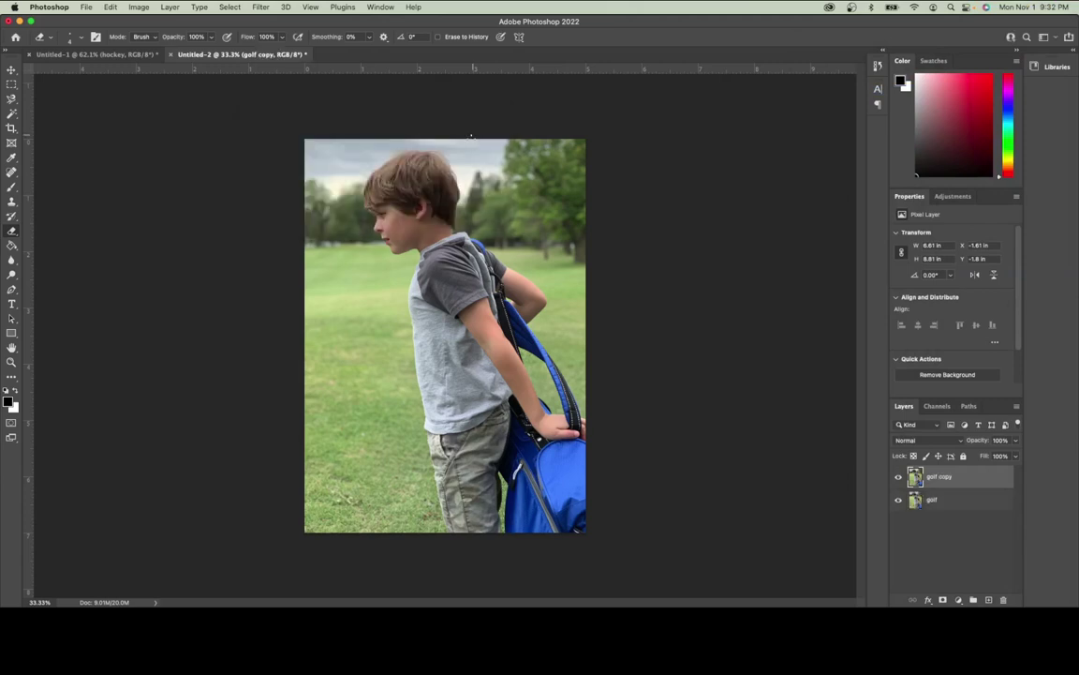
pyautogui.click(899, 501)
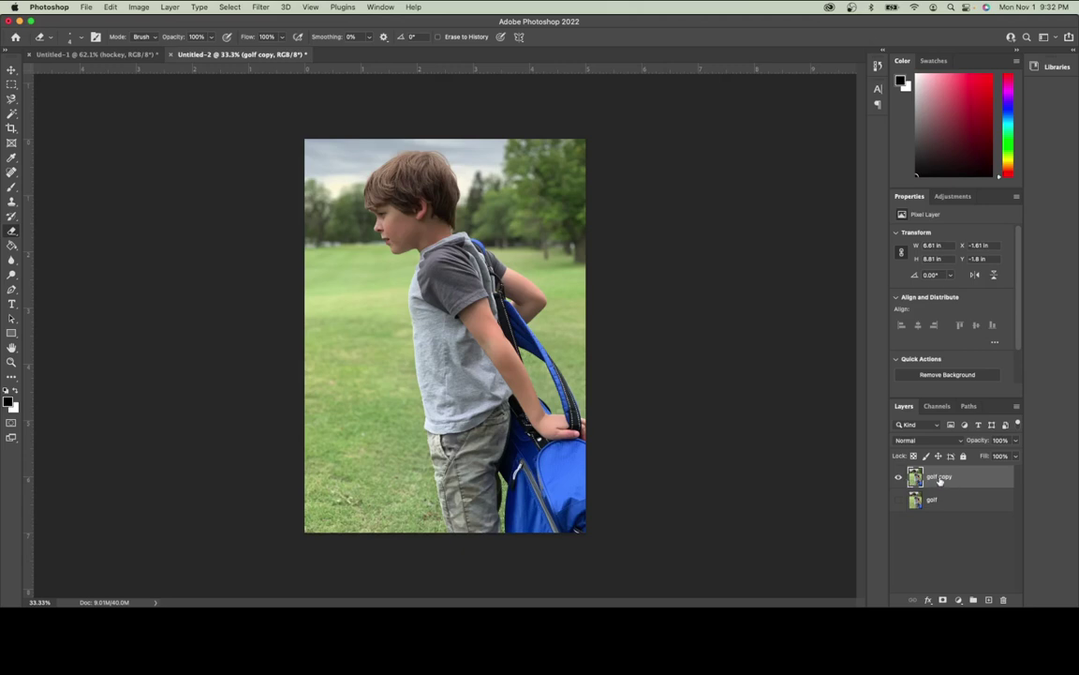
# - Select the boy and golf bag on the golf copy layer with Object Selection, and invert the selection
pyautogui.click(12, 113)
pyautogui.click(46, 113)
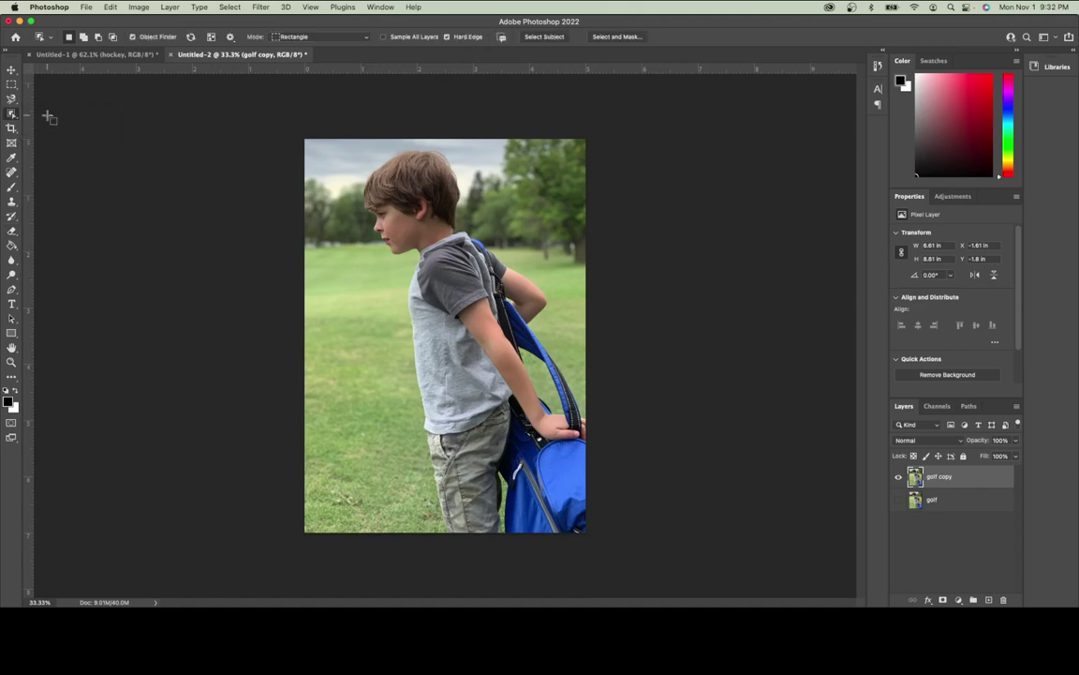
pyautogui.moveTo(348, 146); pyautogui.dragTo(585, 532)
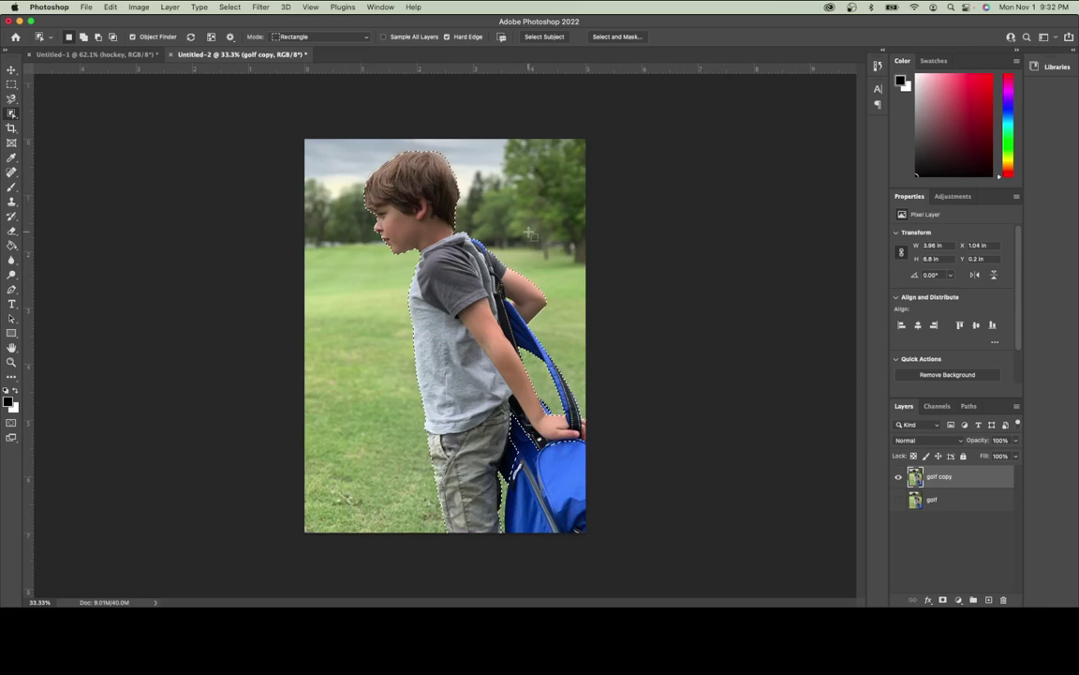
pyautogui.click(11, 230)
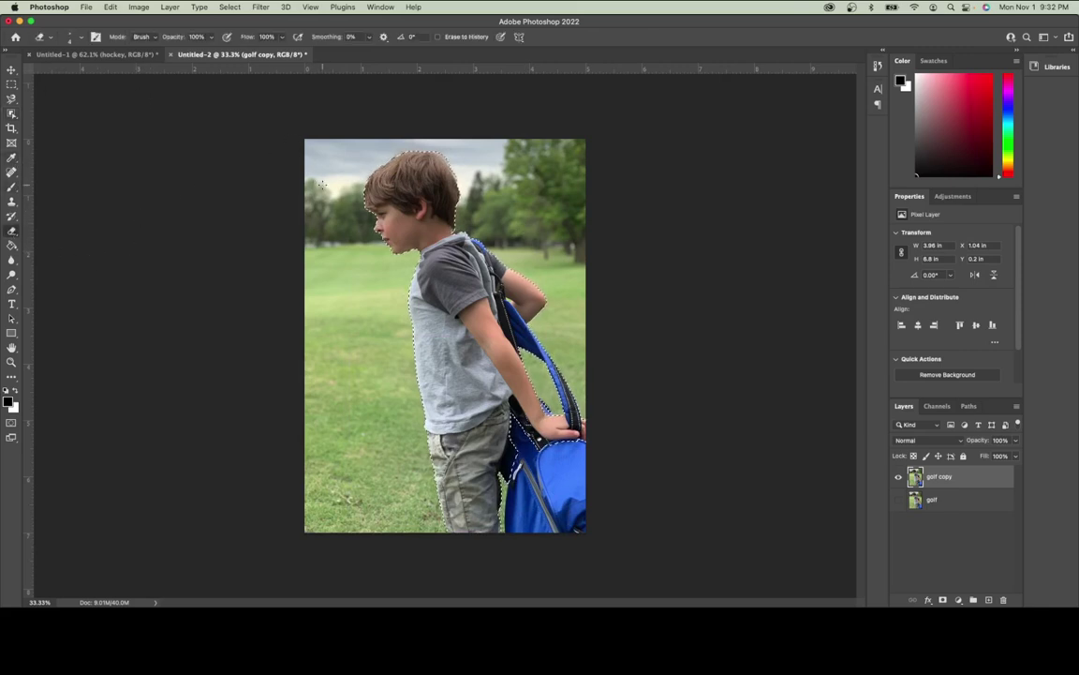
pyautogui.click(230, 7)
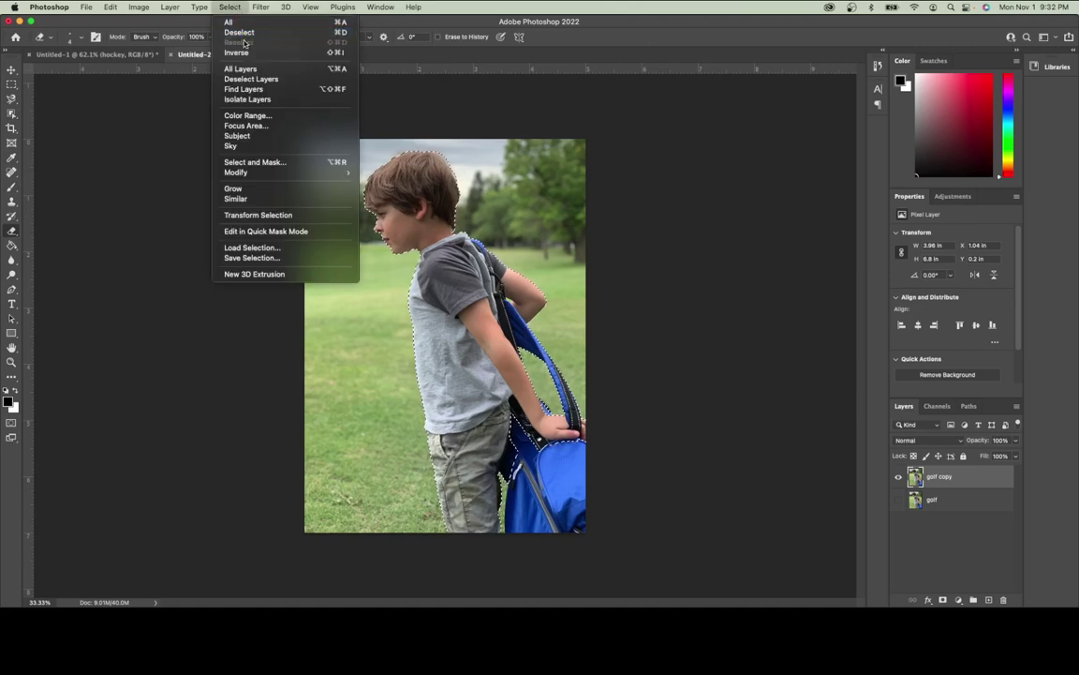
pyautogui.click(236, 53)
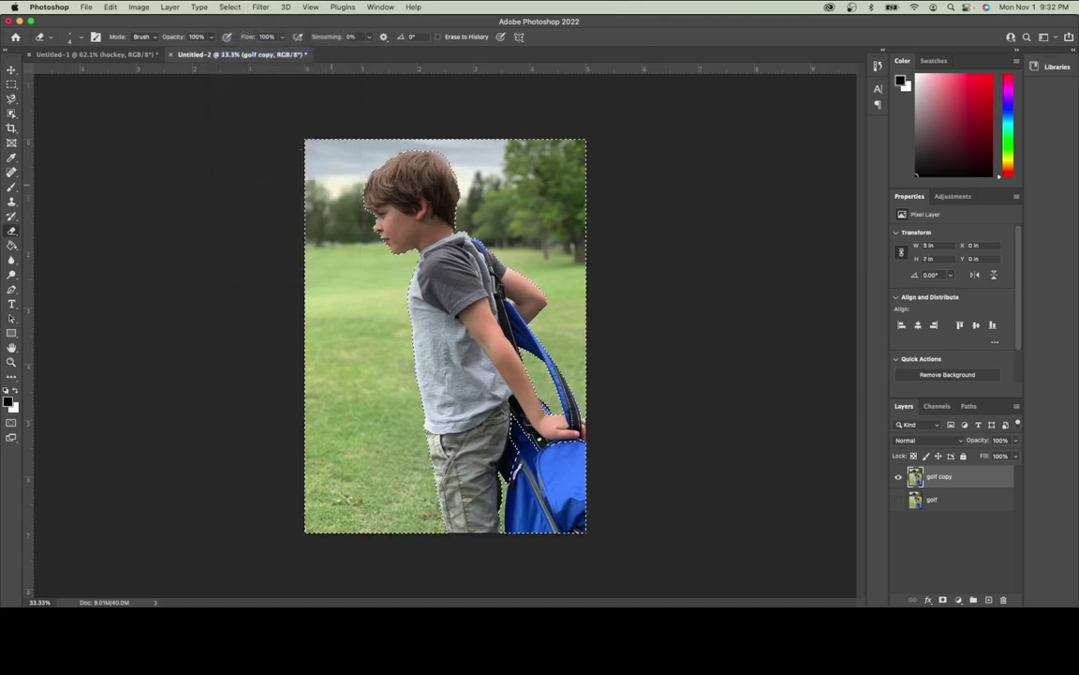
# - Erase the selected background around the boy and golf bag with a 300 px hard eraser
pyautogui.rightClick(343, 194)
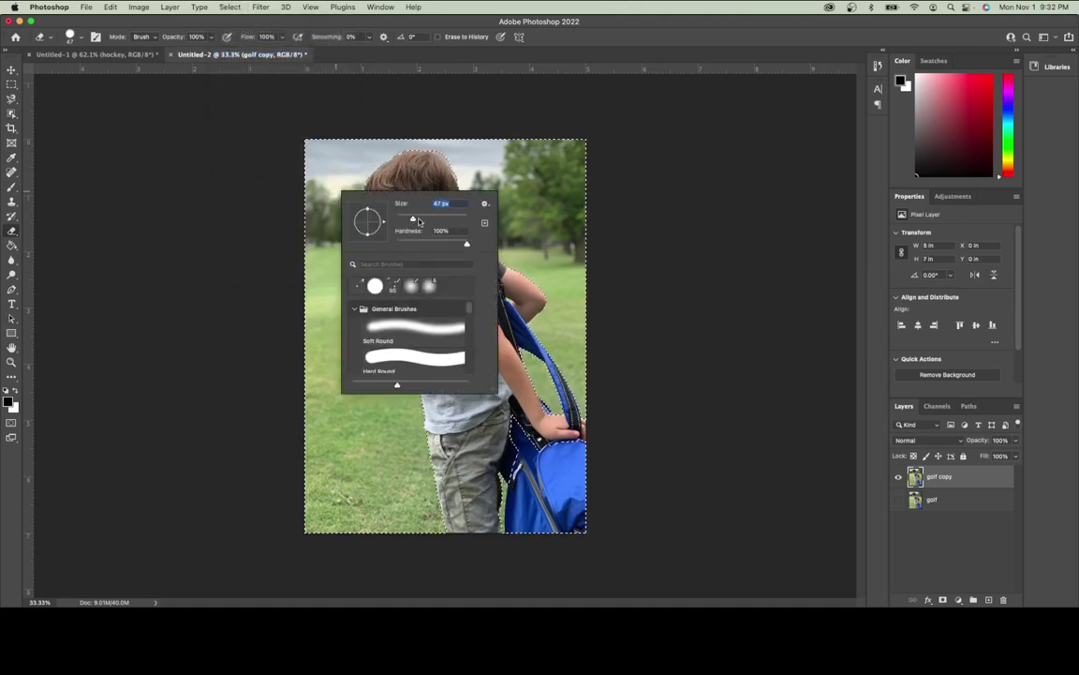
pyautogui.moveTo(424, 221); pyautogui.dragTo(452, 219)
pyautogui.moveTo(315, 150)
pyautogui.mouseDown()
pyautogui.moveTo(380, 141)
pyautogui.moveTo(553, 148)
pyautogui.moveTo(293, 188)
pyautogui.moveTo(571, 216)
pyautogui.mouseUp()
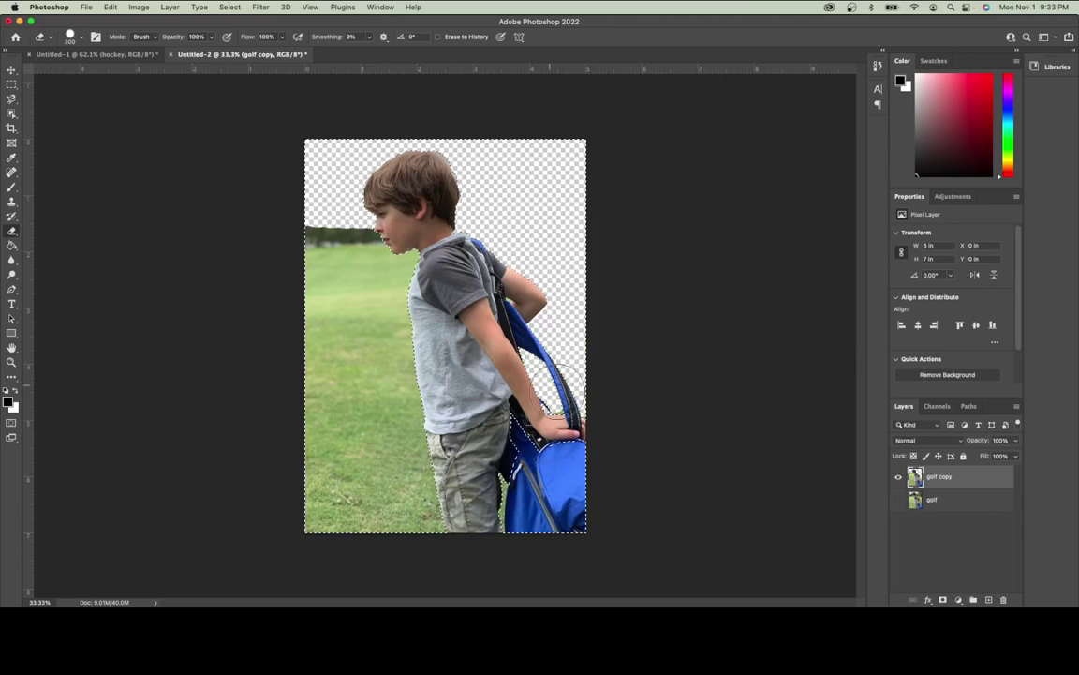
pyautogui.moveTo(394, 276)
pyautogui.mouseDown()
pyautogui.moveTo(377, 237)
pyautogui.moveTo(307, 234)
pyautogui.moveTo(397, 274)
pyautogui.moveTo(388, 294)
pyautogui.moveTo(405, 412)
pyautogui.moveTo(451, 537)
pyautogui.moveTo(319, 532)
pyautogui.moveTo(307, 494)
pyautogui.moveTo(330, 322)
pyautogui.moveTo(319, 282)
pyautogui.moveTo(360, 295)
pyautogui.moveTo(368, 342)
pyautogui.moveTo(346, 478)
pyautogui.moveTo(376, 494)
pyautogui.moveTo(391, 481)
pyautogui.moveTo(369, 444)
pyautogui.moveTo(427, 490)
pyautogui.mouseUp()
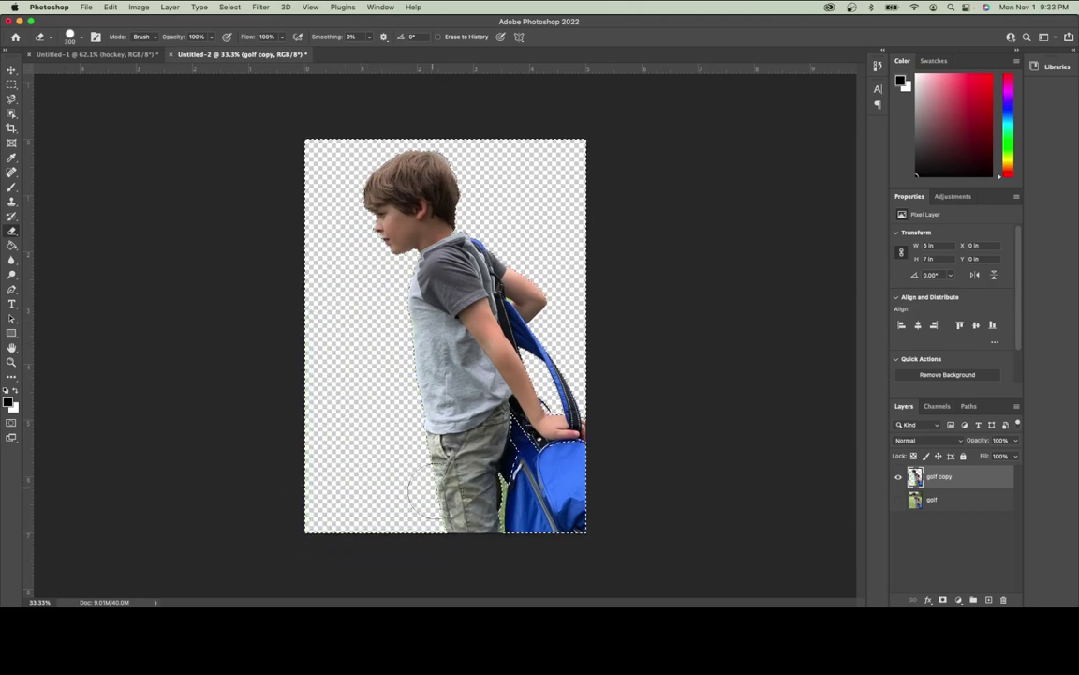
# - Clear the existing selection and remove the leftover grass patches between the bag strap and the boy's bent arm with the Magic Wand
pyautogui.click(11, 113)
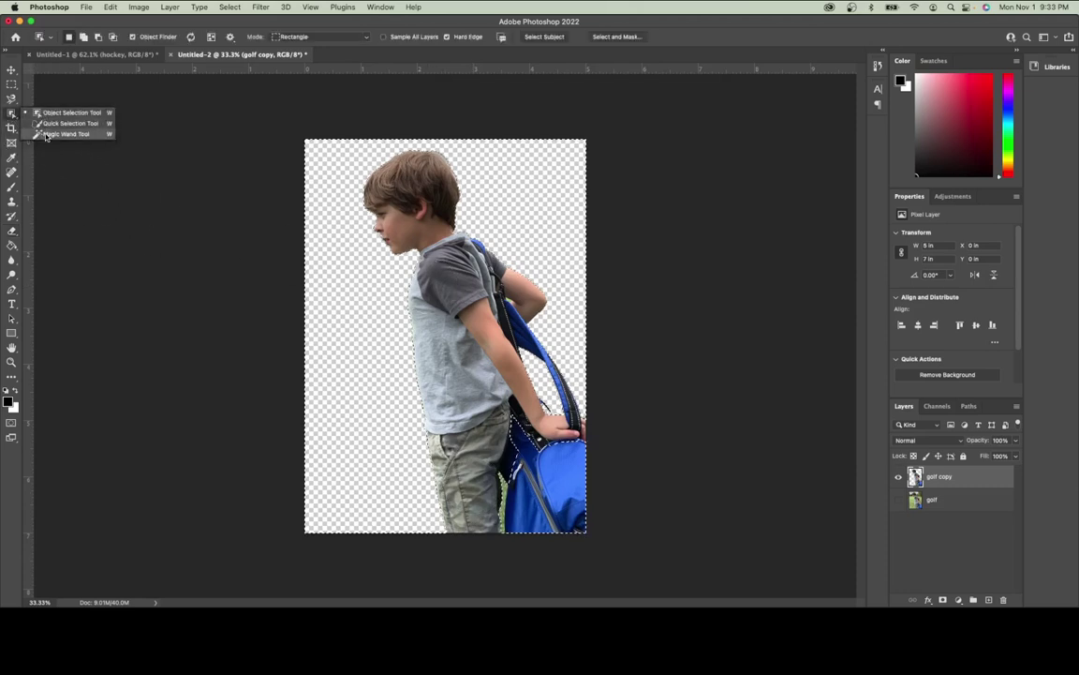
pyautogui.click(45, 135)
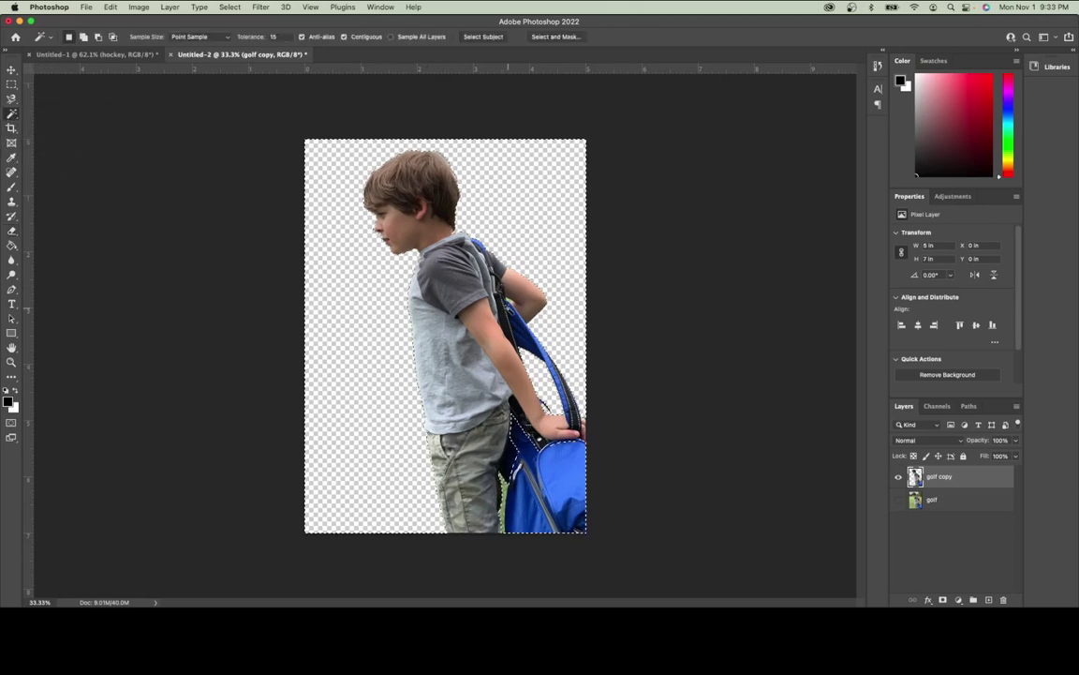
pyautogui.press('super+d')
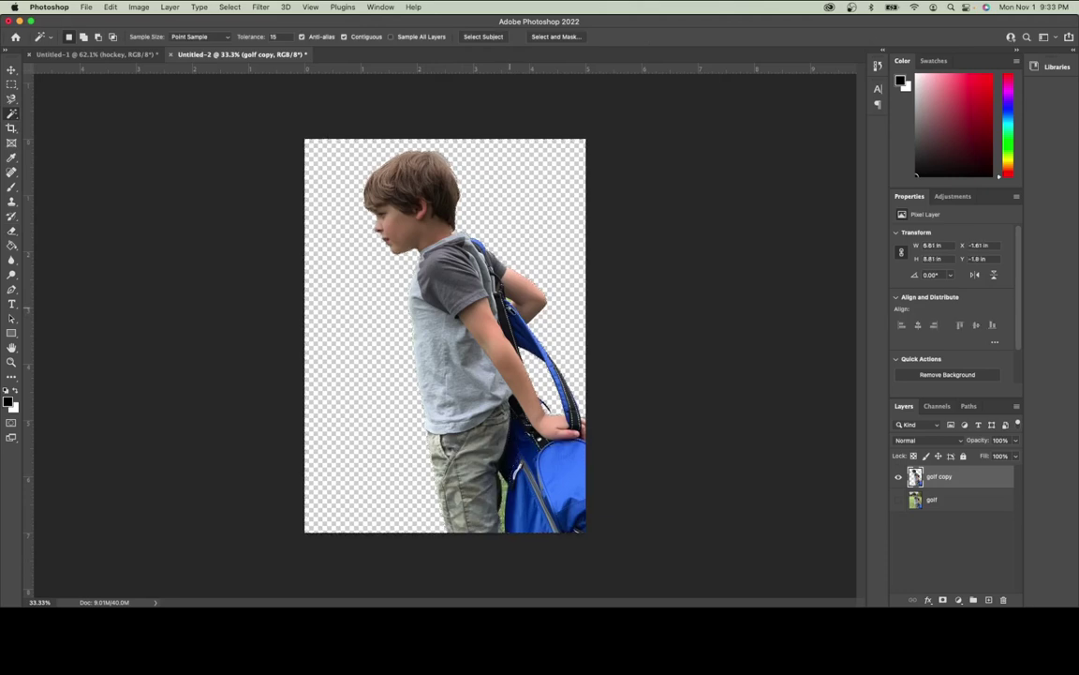
pyautogui.scroll(10, 461, 270)
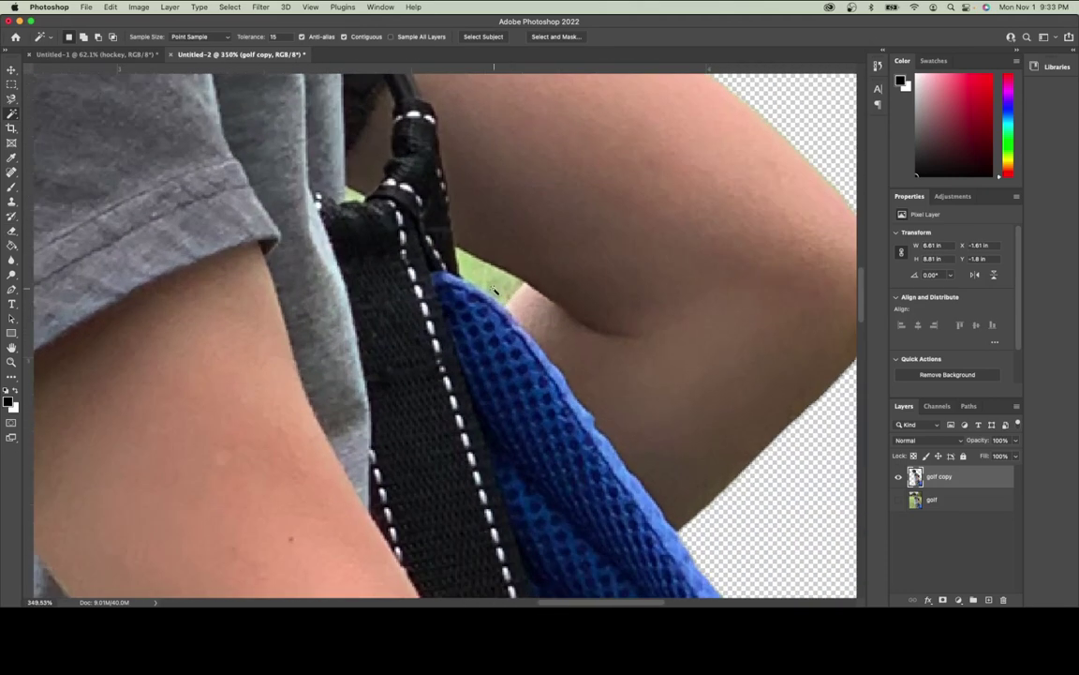
pyautogui.click(490, 284)
pyautogui.keyDown('shift'); pyautogui.click(468, 265); pyautogui.keyUp('shift')
pyautogui.press('Delete')
pyautogui.click(359, 195)
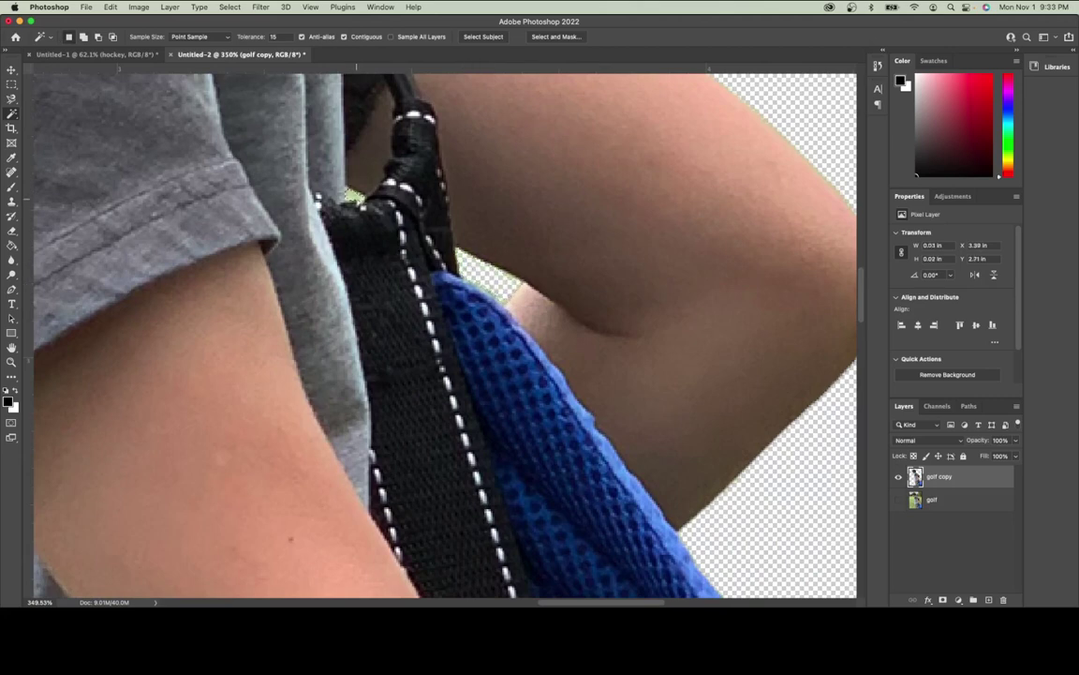
# - Try to select the grass gap between the boy's trousers and the golf bag with Object Selection
pyautogui.scroll(-10, 469, 382)
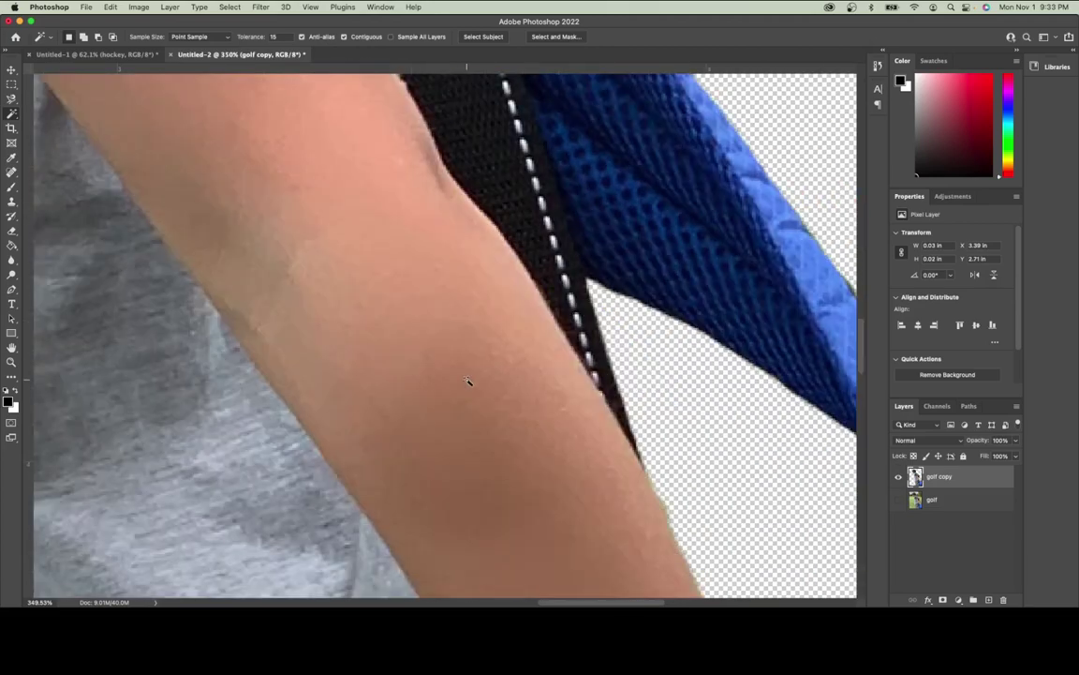
pyautogui.scroll(-15, 469, 381)
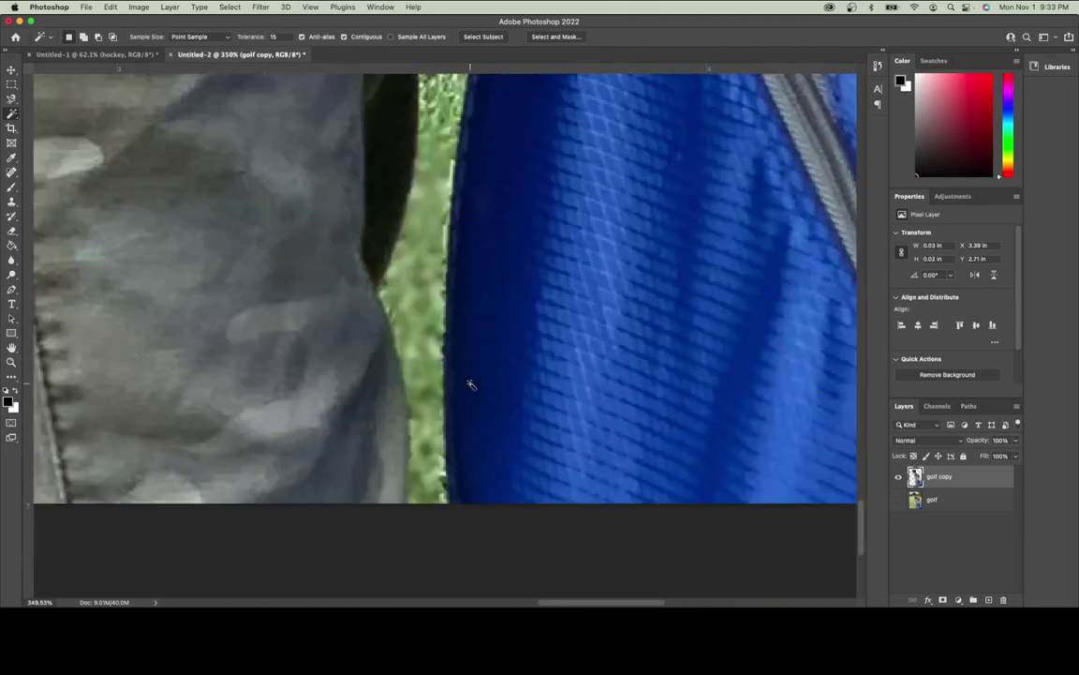
pyautogui.scroll(-3, 446, 369)
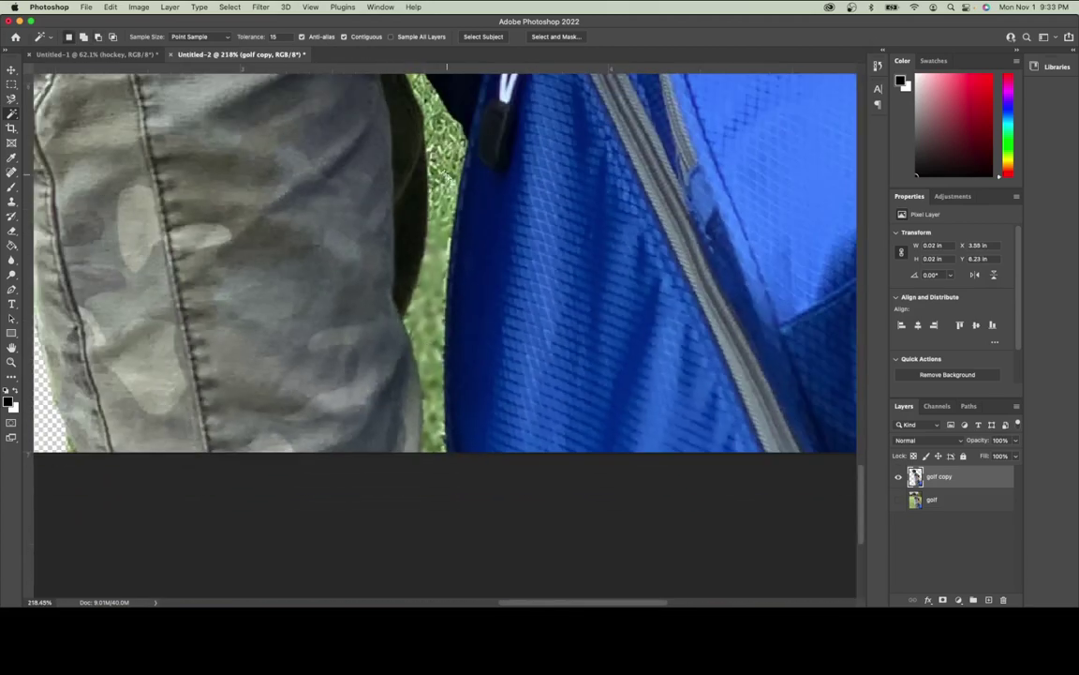
pyautogui.scroll(3, 444, 263)
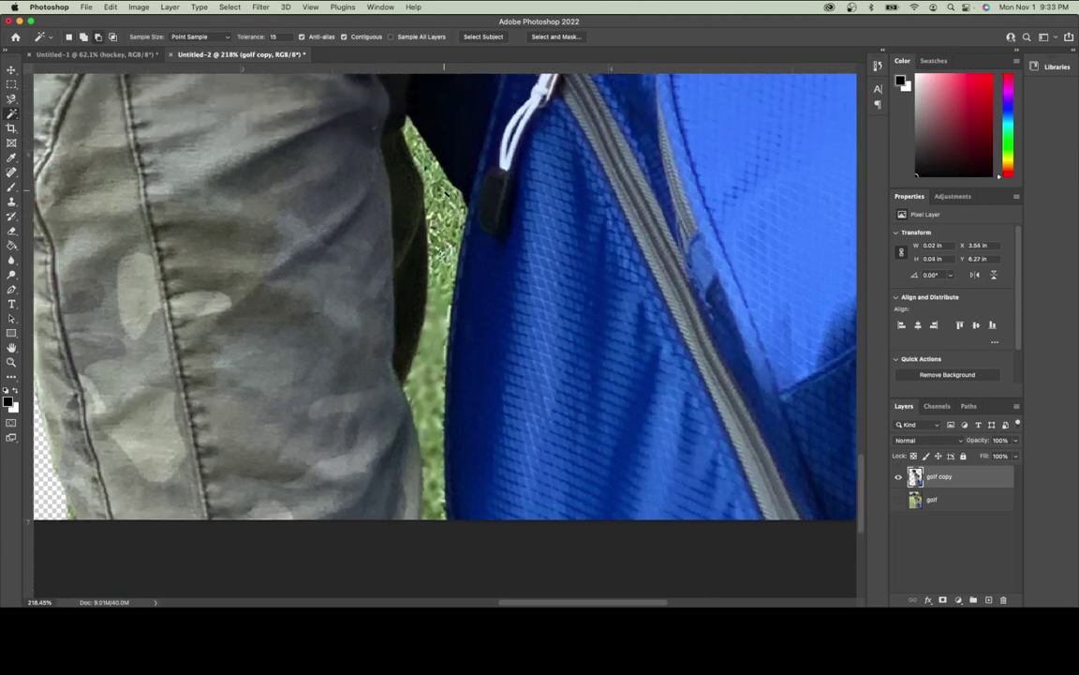
pyautogui.scroll(-2, 444, 262)
pyautogui.scroll(3, 344, 206)
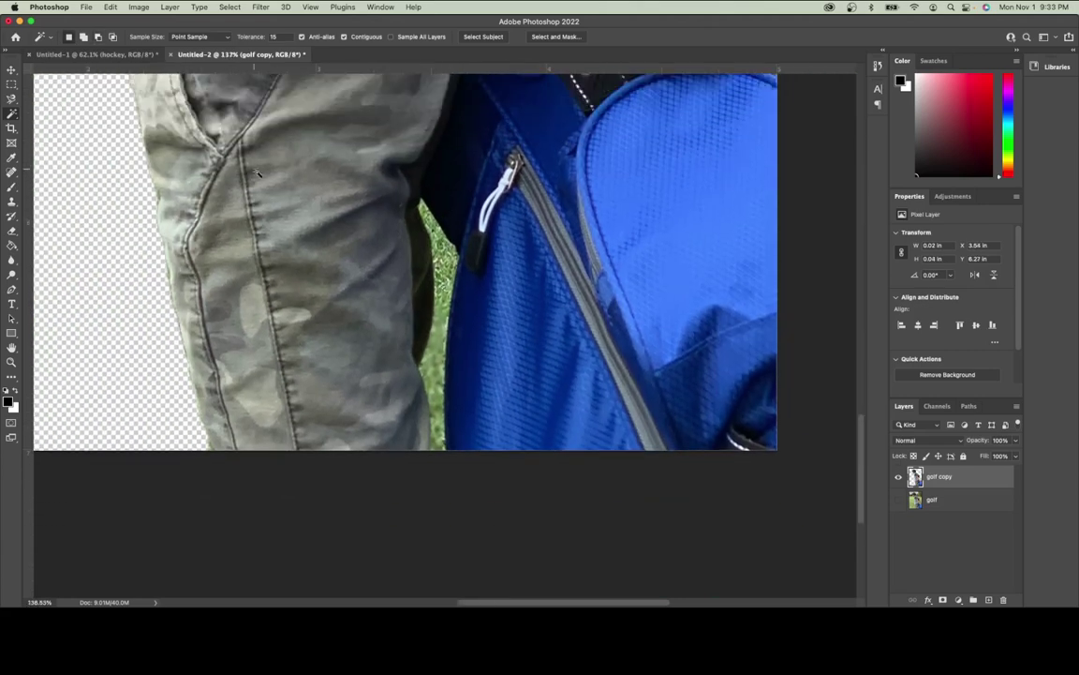
pyautogui.click(12, 113)
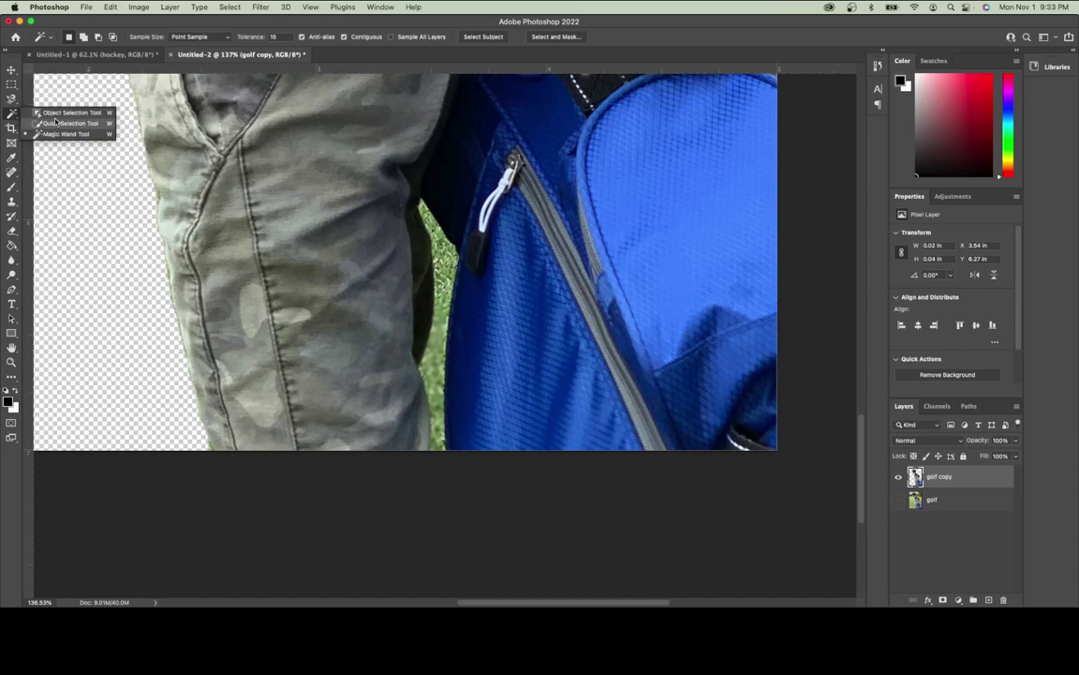
pyautogui.click(56, 103)
pyautogui.moveTo(391, 183); pyautogui.dragTo(470, 450)
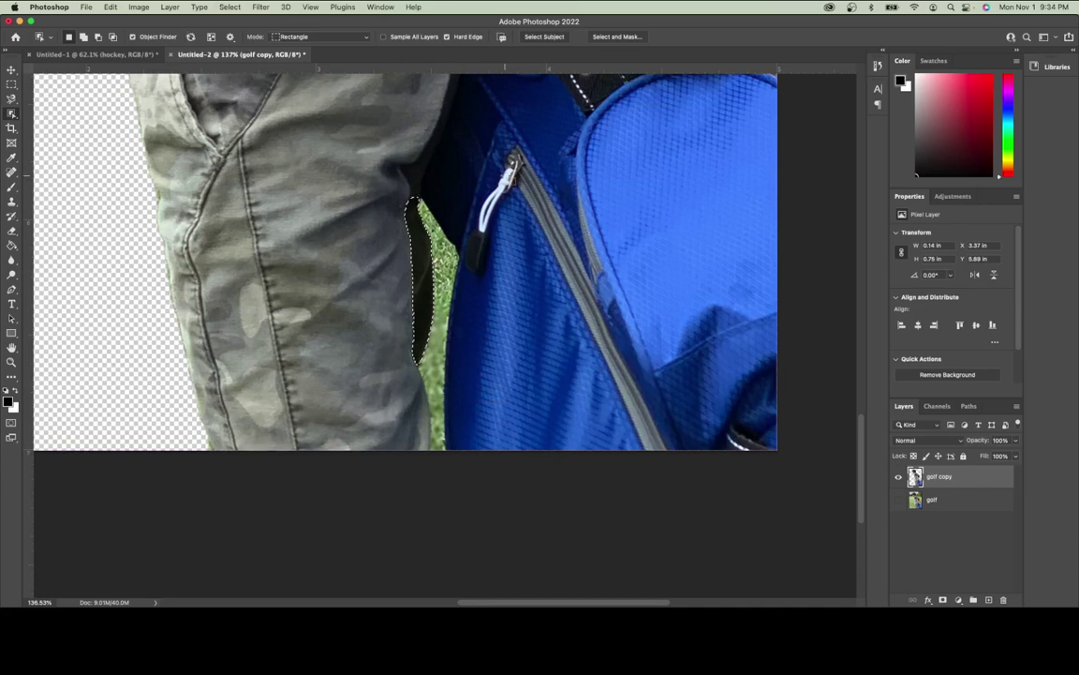
pyautogui.moveTo(502, 170); pyautogui.dragTo(414, 454)
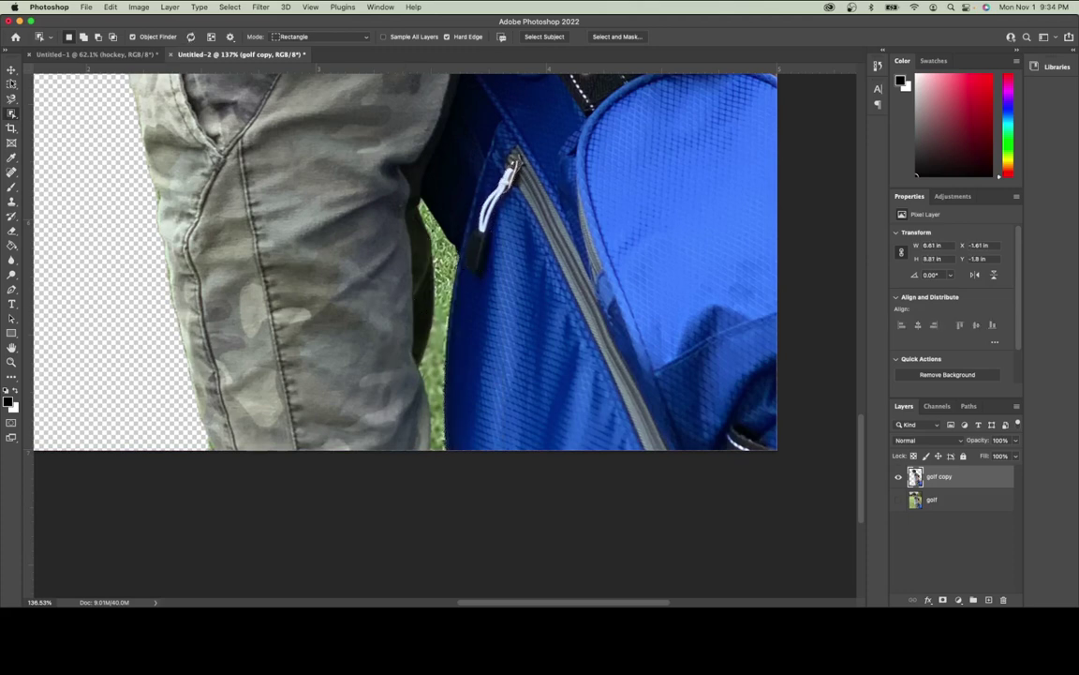
# - Try to select the grass strip beside the trousers with Quick Selection, and clear the selection
pyautogui.rightClick(13, 113)
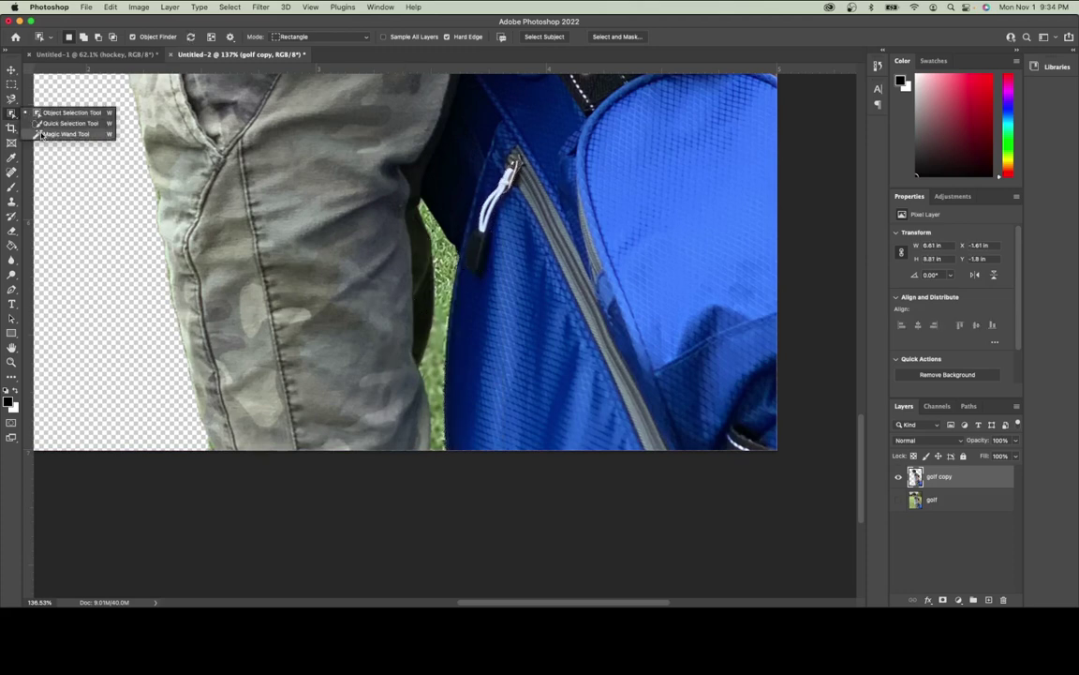
pyautogui.click(63, 134)
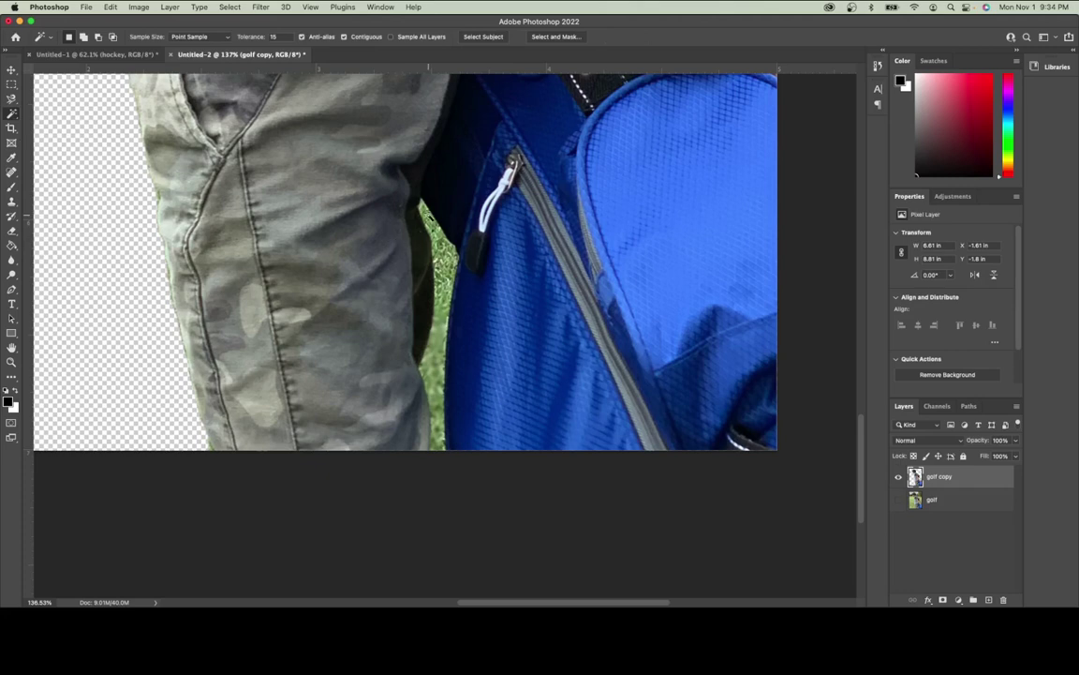
pyautogui.rightClick(11, 113)
pyautogui.click(64, 123)
pyautogui.moveTo(433, 365); pyautogui.dragTo(418, 208)
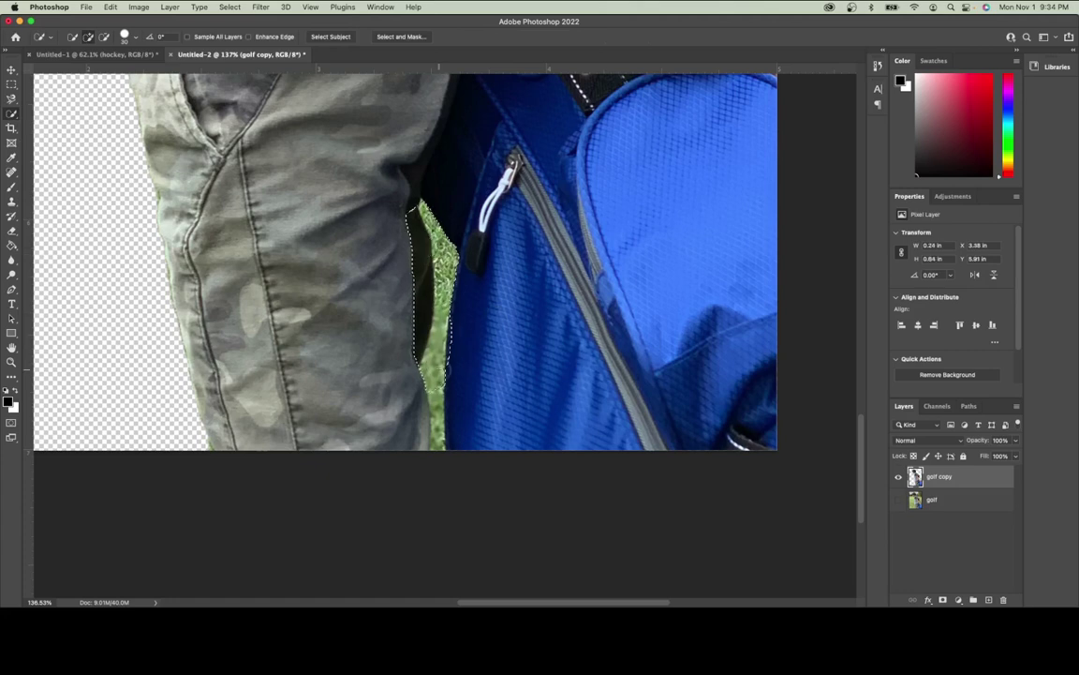
pyautogui.moveTo(433, 384); pyautogui.dragTo(436, 451)
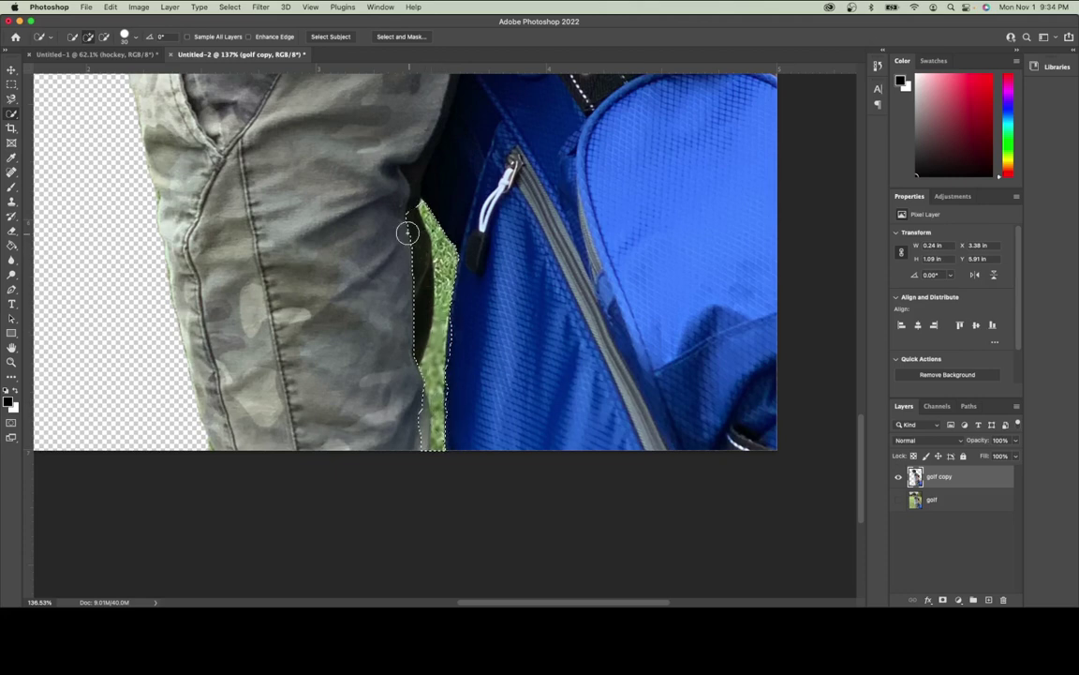
pyautogui.press('super+d')
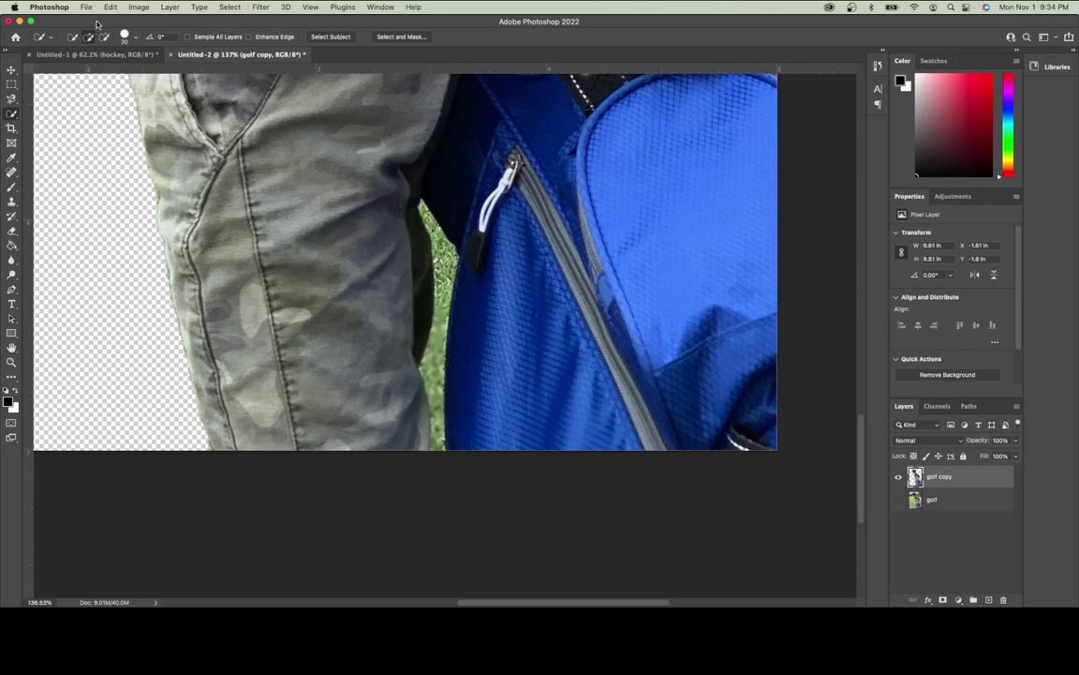
# - Select the grass gap between the boy's trousers and the golf bag using the Magic Wand with a tolerance of 50
pyautogui.rightClick(12, 114)
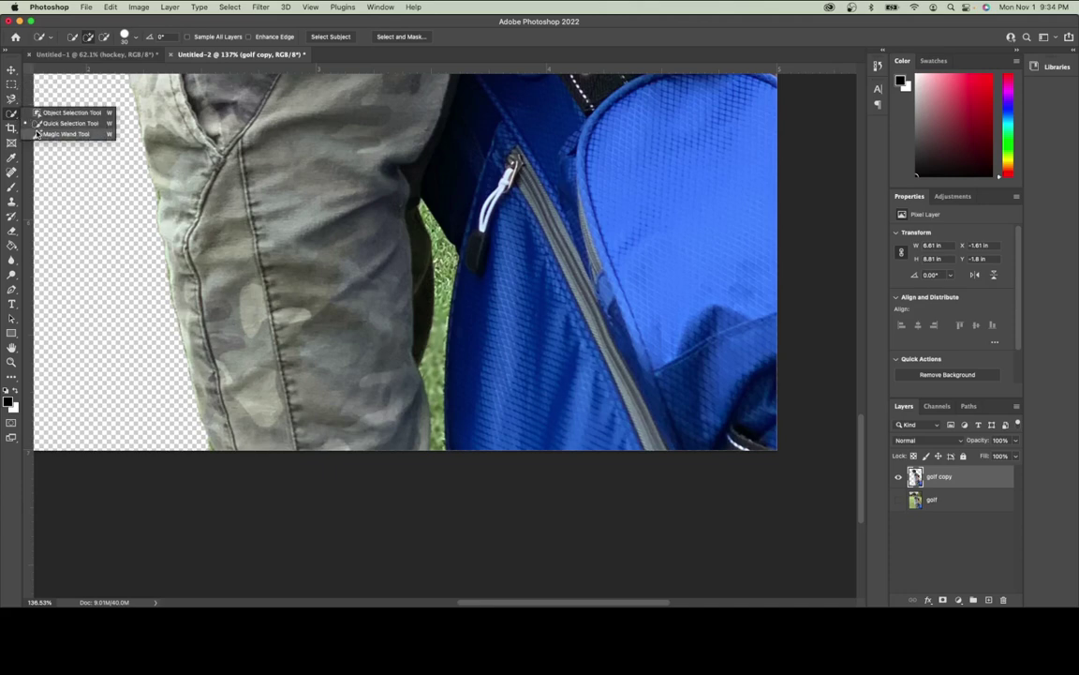
pyautogui.click(63, 134)
pyautogui.click(390, 212)
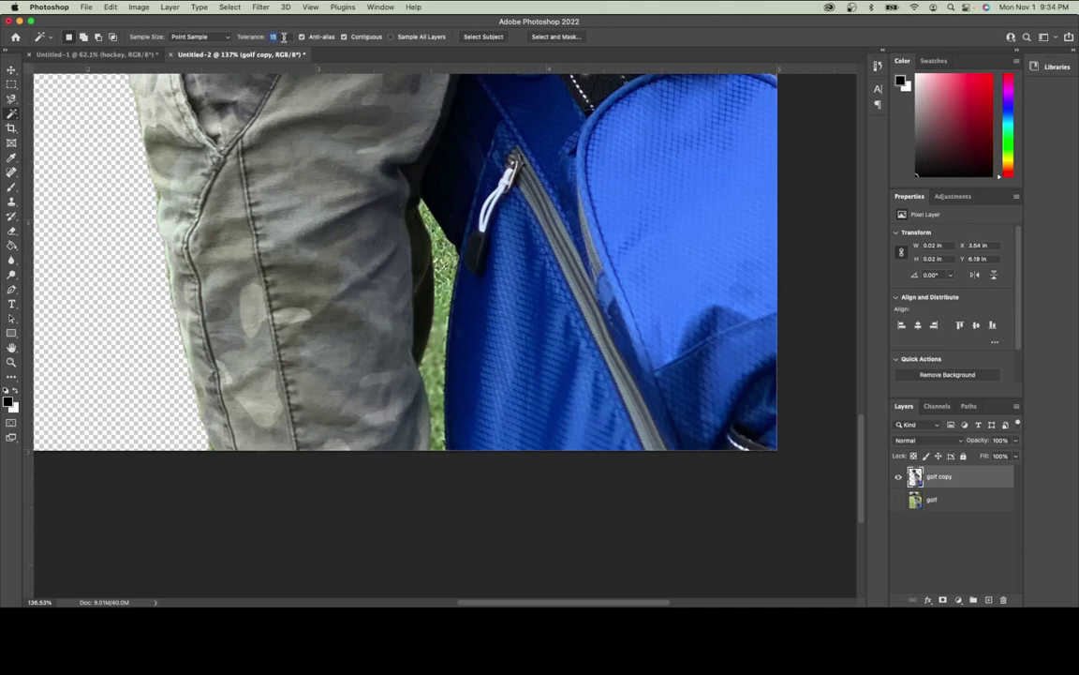
pyautogui.write('20')
pyautogui.click(436, 217)
pyautogui.write('50')
pyautogui.click(429, 253)
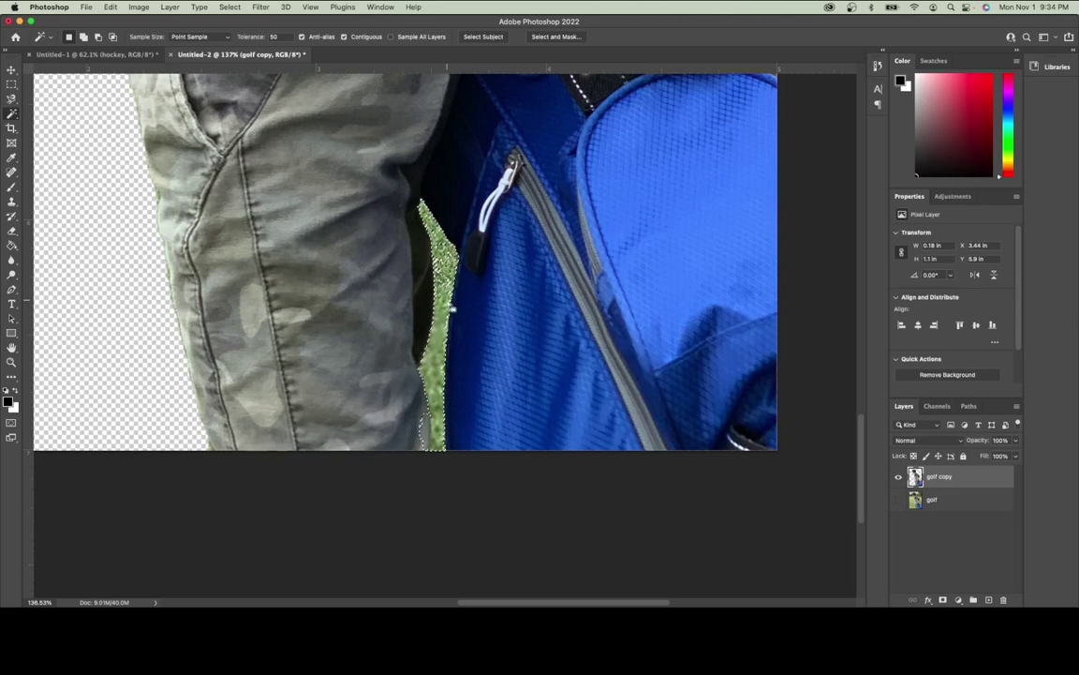
# - Erase the selected grass between the trousers and the golf bag with a 75 px eraser, and clear the selection
pyautogui.click(11, 230)
pyautogui.rightClick(437, 199)
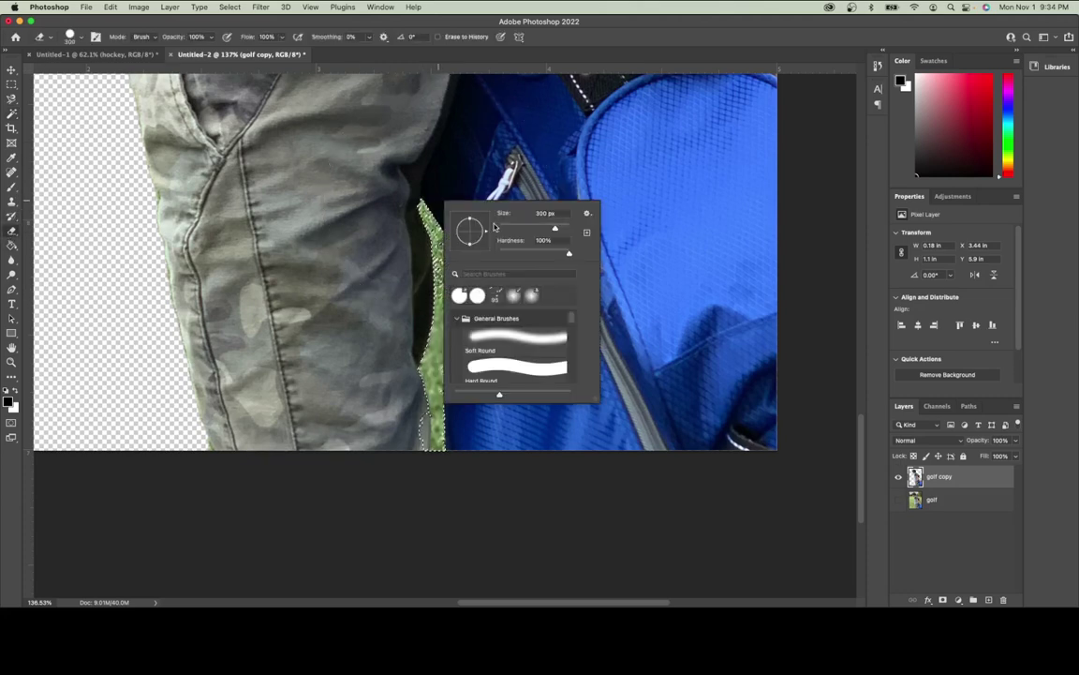
pyautogui.moveTo(538, 229); pyautogui.dragTo(523, 229)
pyautogui.press('Return')
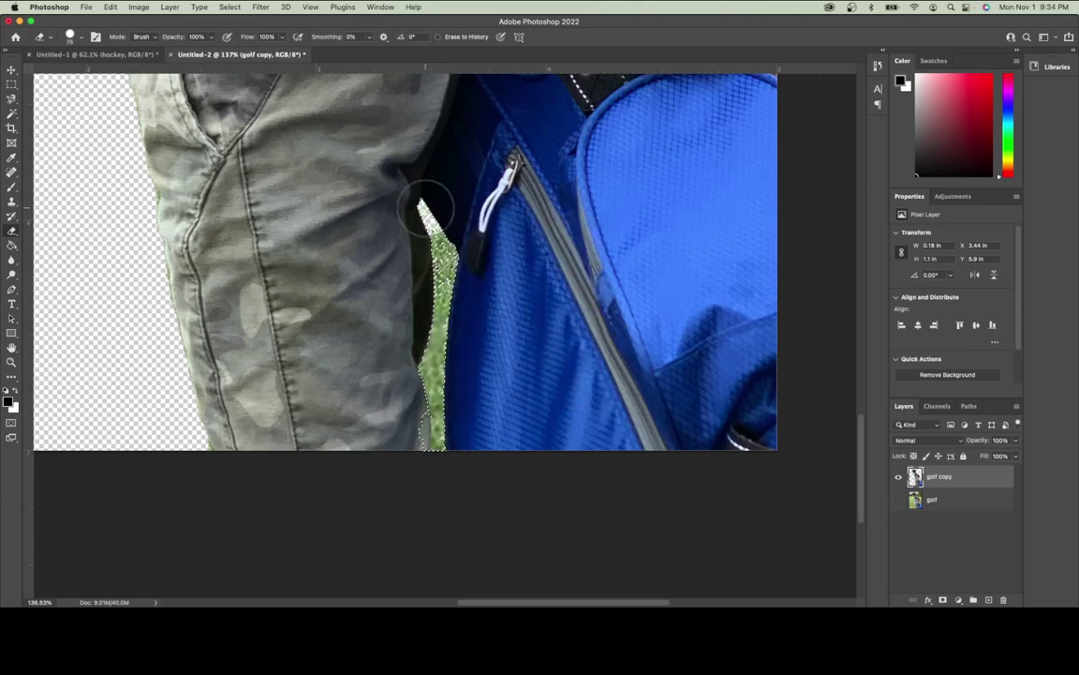
pyautogui.moveTo(444, 249); pyautogui.dragTo(442, 393)
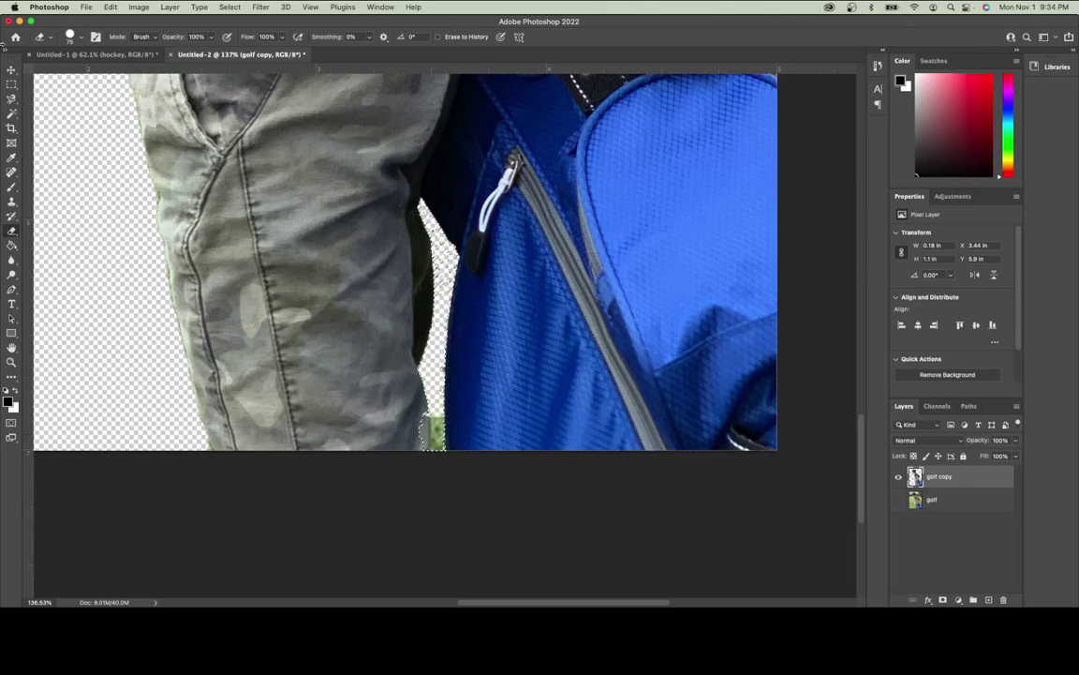
pyautogui.press('super+d')
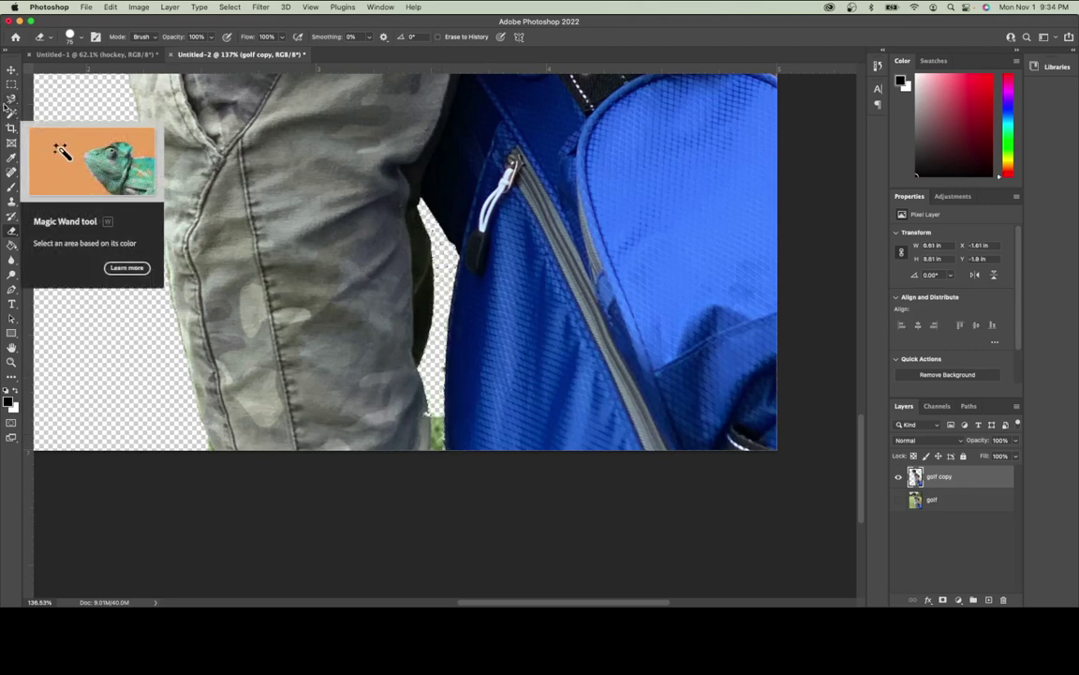
# - Remove the last grass patch at the image's lower edge using the Magic Wand at tolerance 40, and deselect
pyautogui.click(12, 112)
pyautogui.click(275, 37)
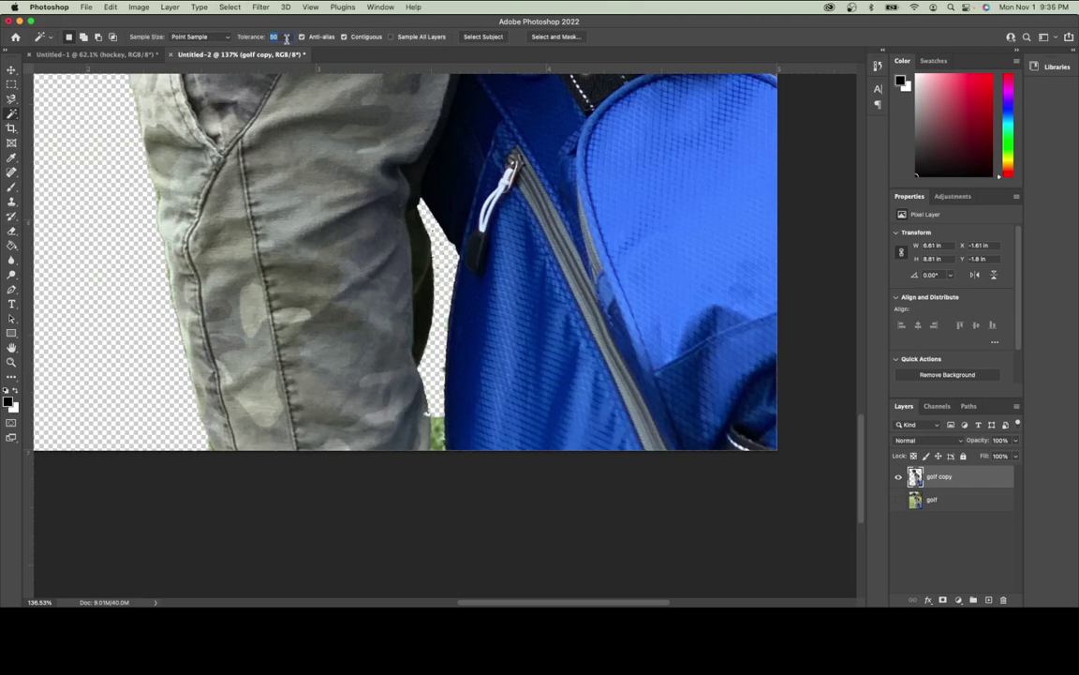
pyautogui.write('40')
pyautogui.click(434, 433)
pyautogui.click(435, 433)
pyautogui.click(436, 440)
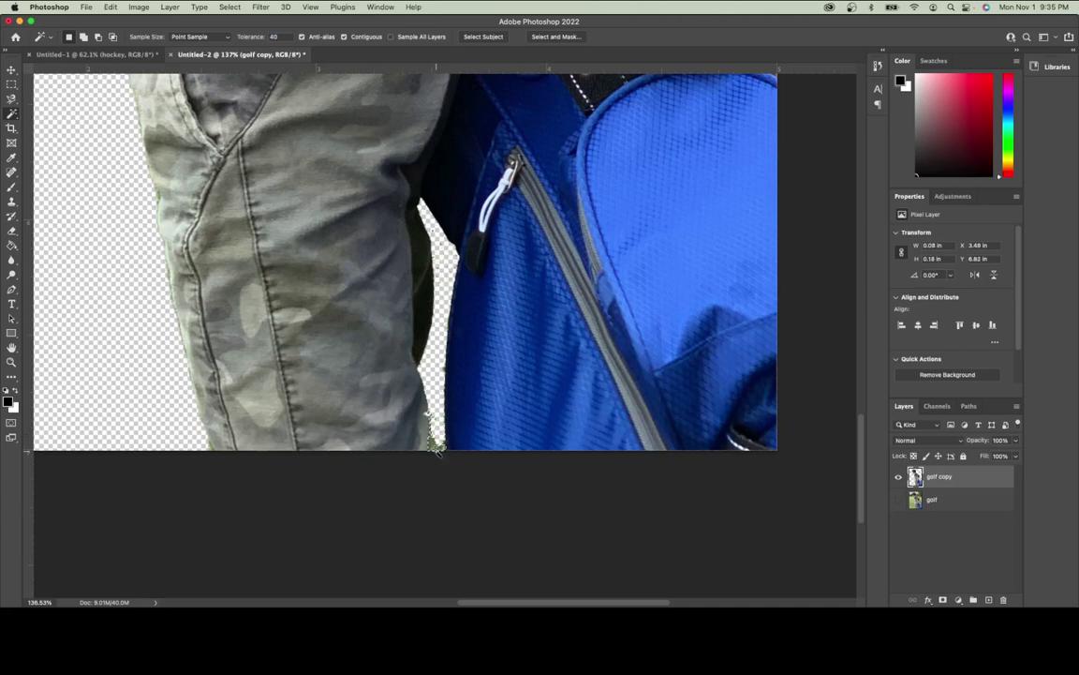
pyautogui.press('super+d')
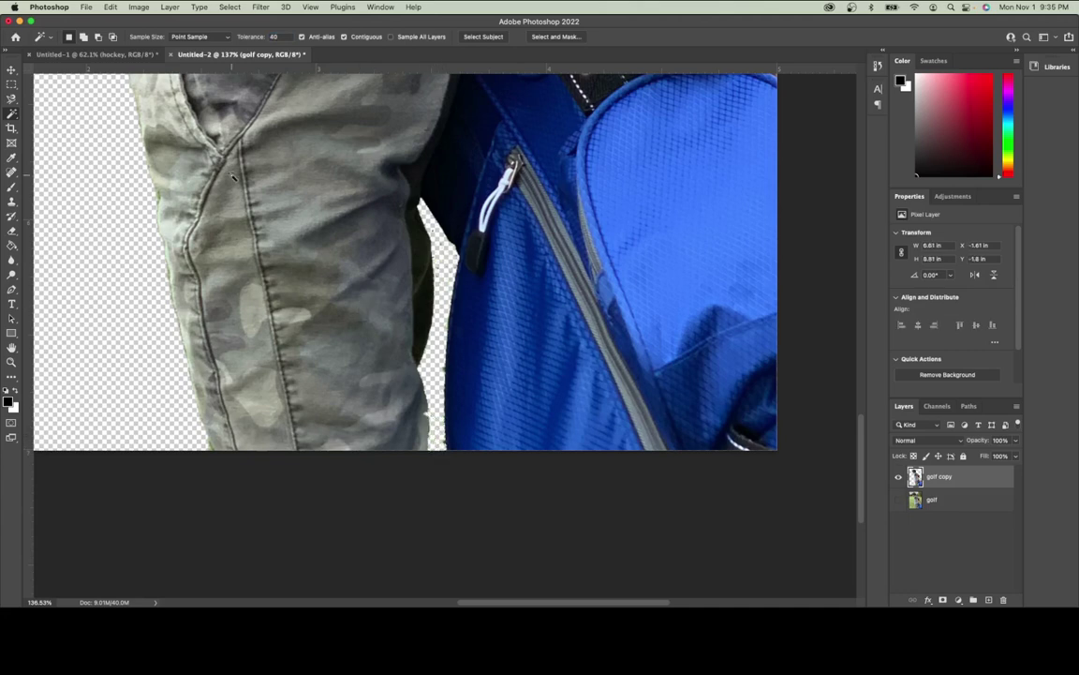
# - Erase the stray green specks in the upper part of the gap between trousers and bag with a 12 px eraser
pyautogui.click(12, 230)
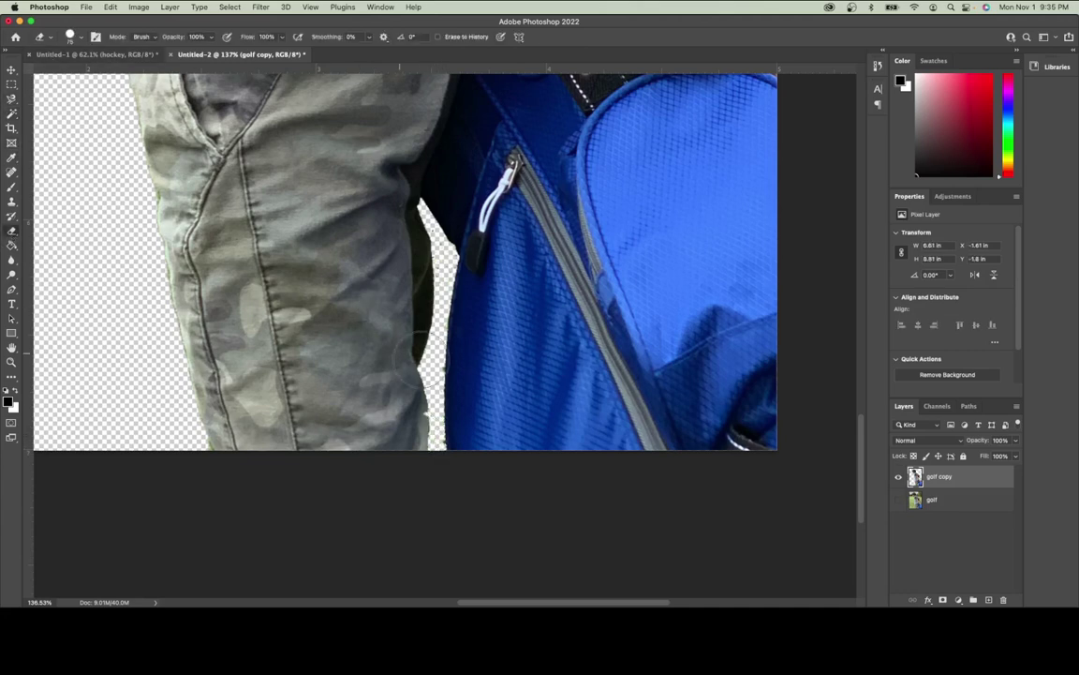
pyautogui.rightClick(435, 363)
pyautogui.click(533, 373)
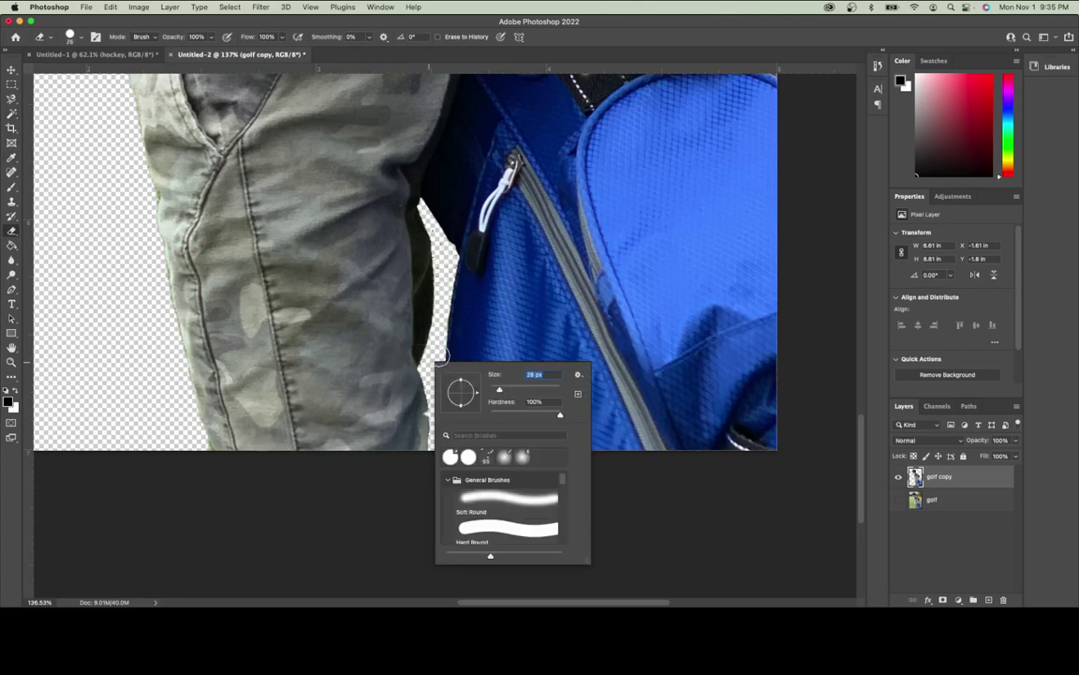
pyautogui.write('25')
pyautogui.press('Return')
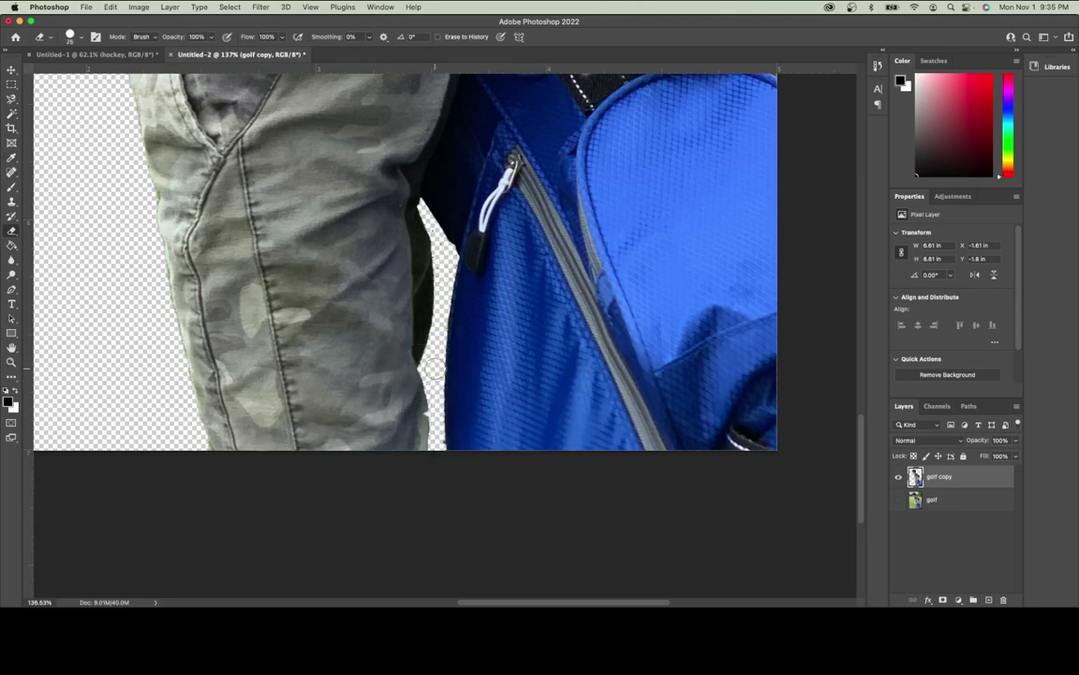
pyautogui.rightClick(435, 449)
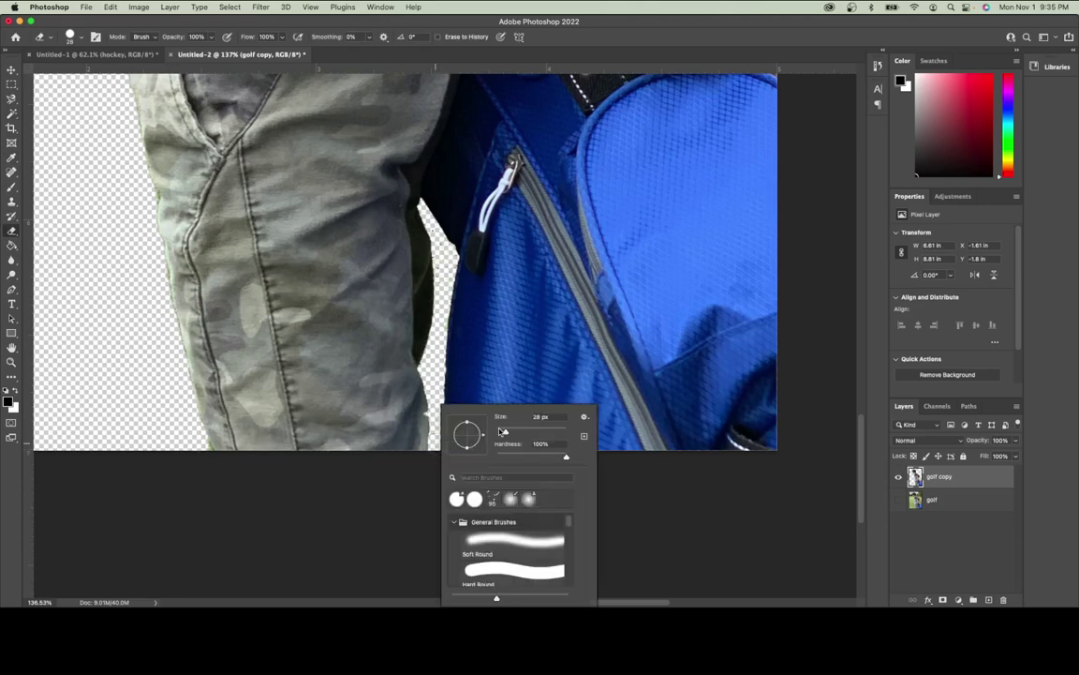
pyautogui.press('Return')
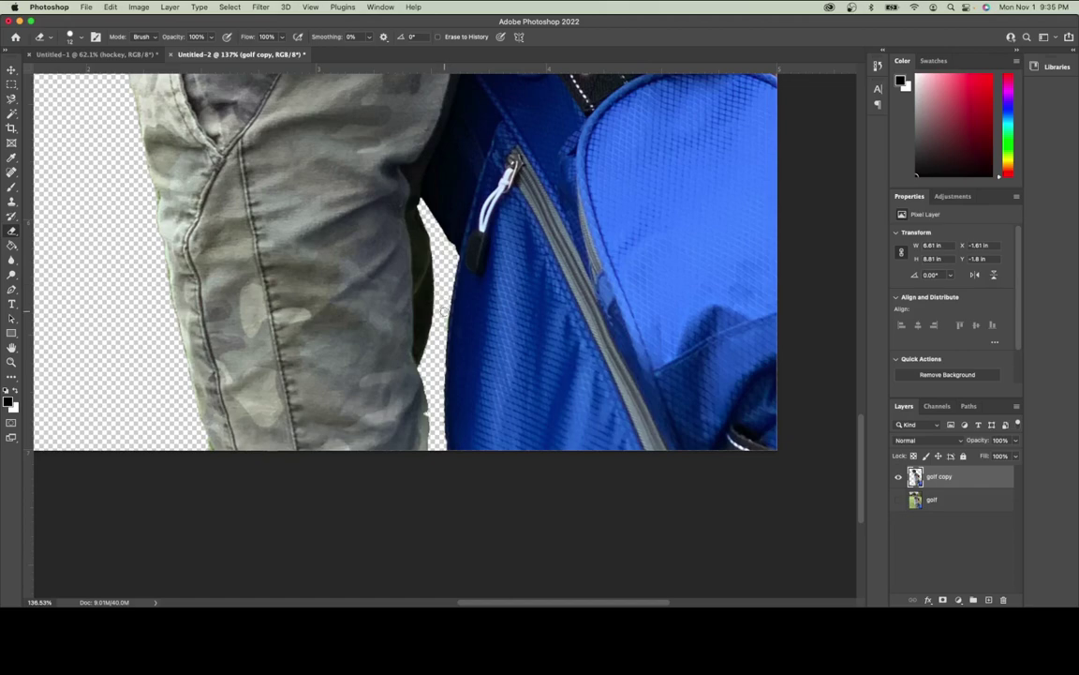
pyautogui.scroll(6, 437, 312)
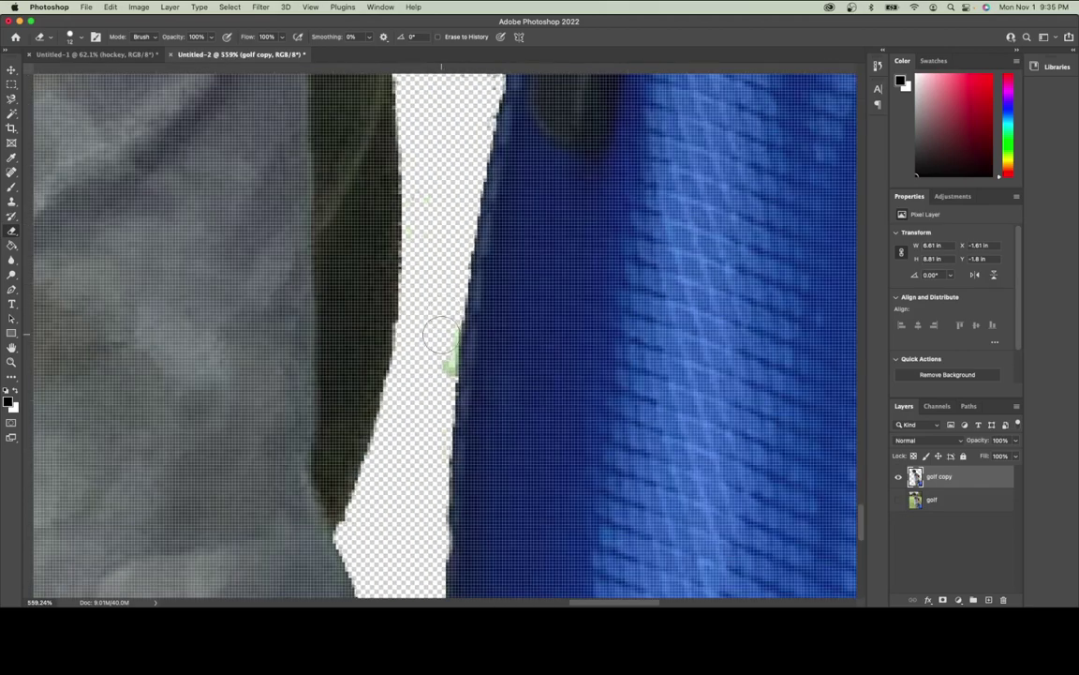
pyautogui.moveTo(439, 361); pyautogui.dragTo(438, 376)
pyautogui.scroll(2, 429, 301)
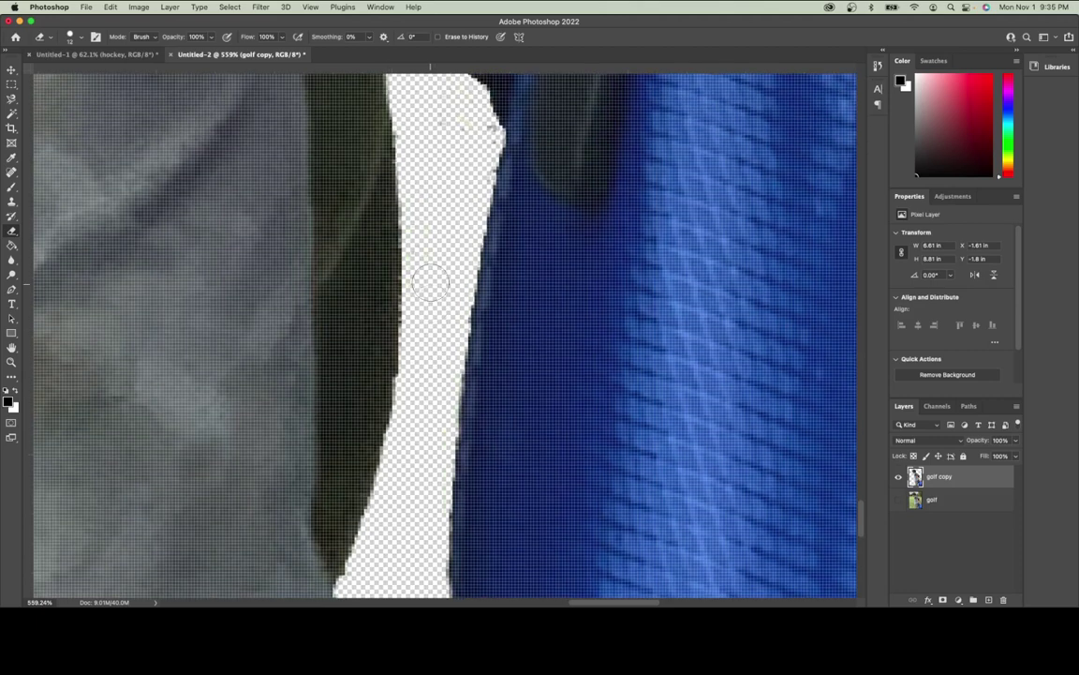
pyautogui.scroll(3, 433, 219)
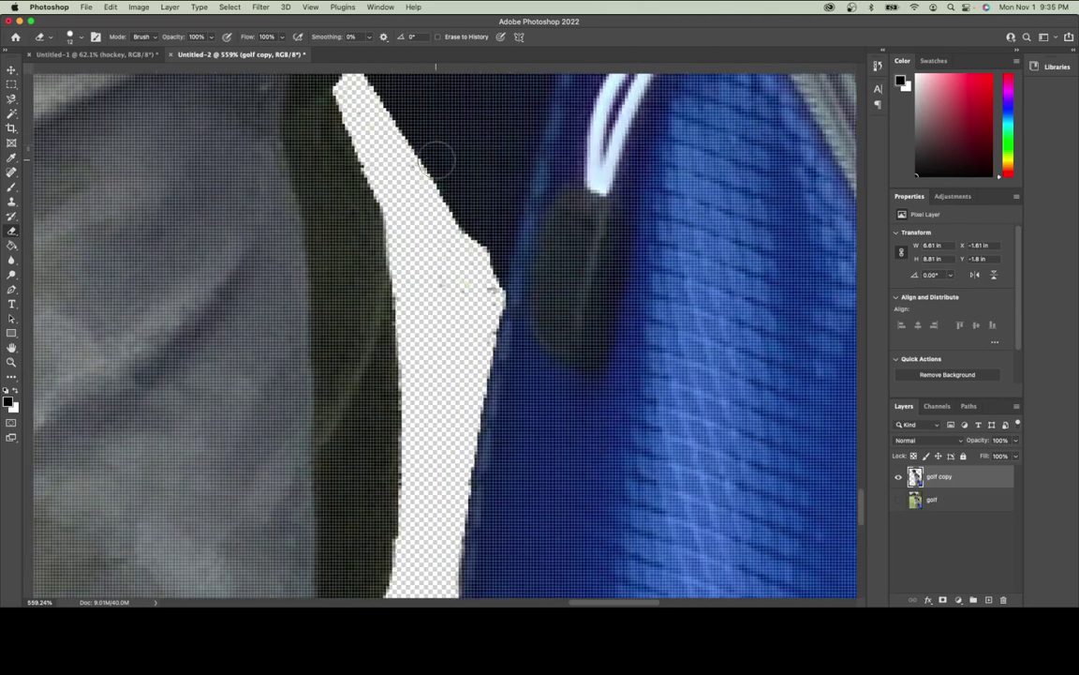
pyautogui.moveTo(436, 241); pyautogui.dragTo(481, 303)
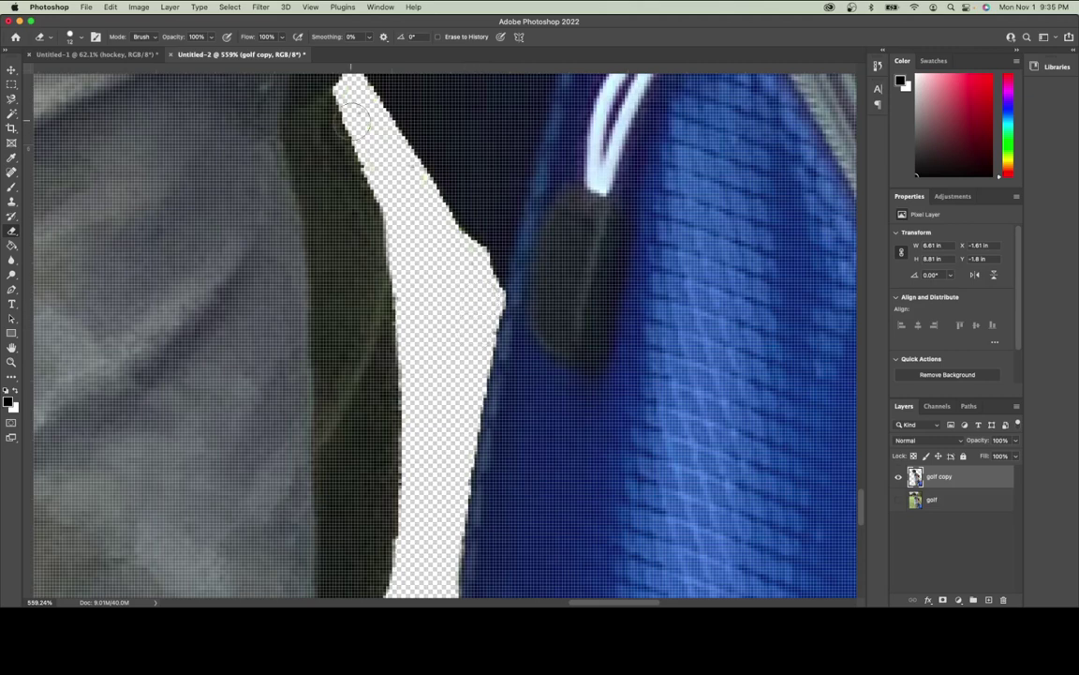
pyautogui.moveTo(355, 101); pyautogui.dragTo(396, 176)
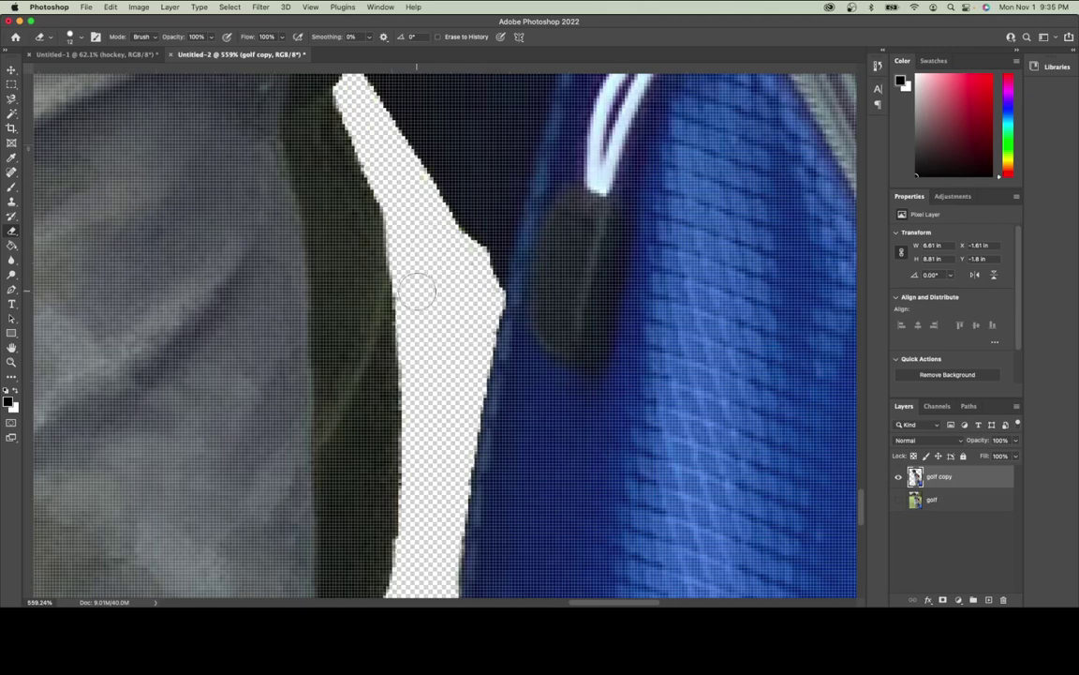
# - Patch the notch in the trouser edge with a 7 px brush in a sampled trouser colour, and erase the remaining specks beside it
pyautogui.scroll(-10, 417, 298)
pyautogui.scroll(5, 440, 393)
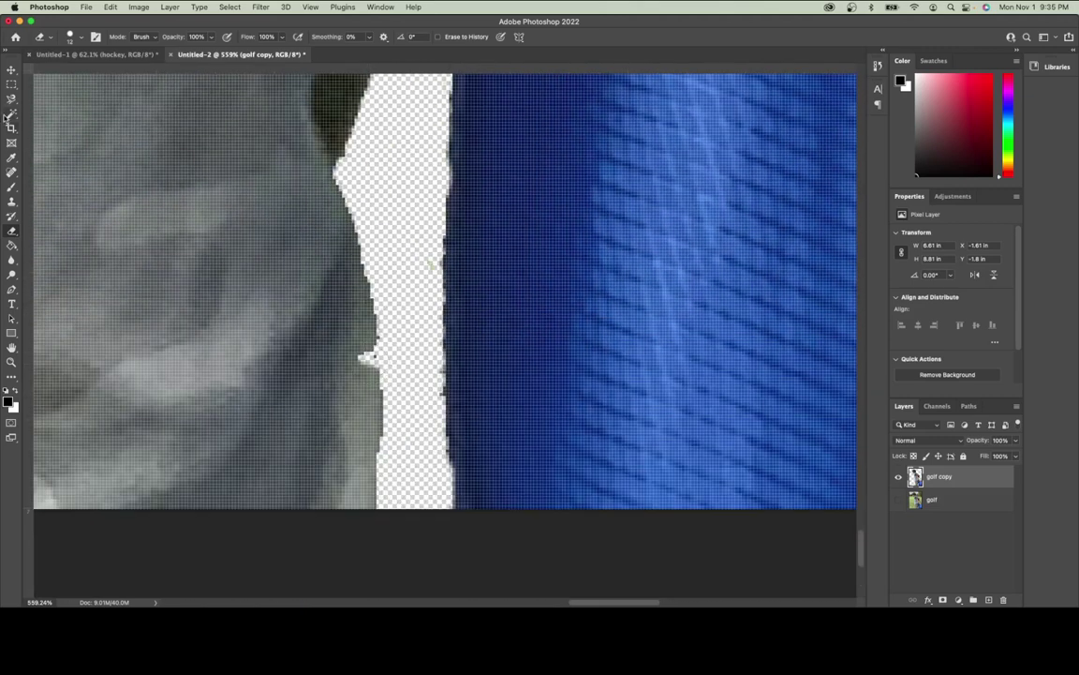
pyautogui.click(12, 157)
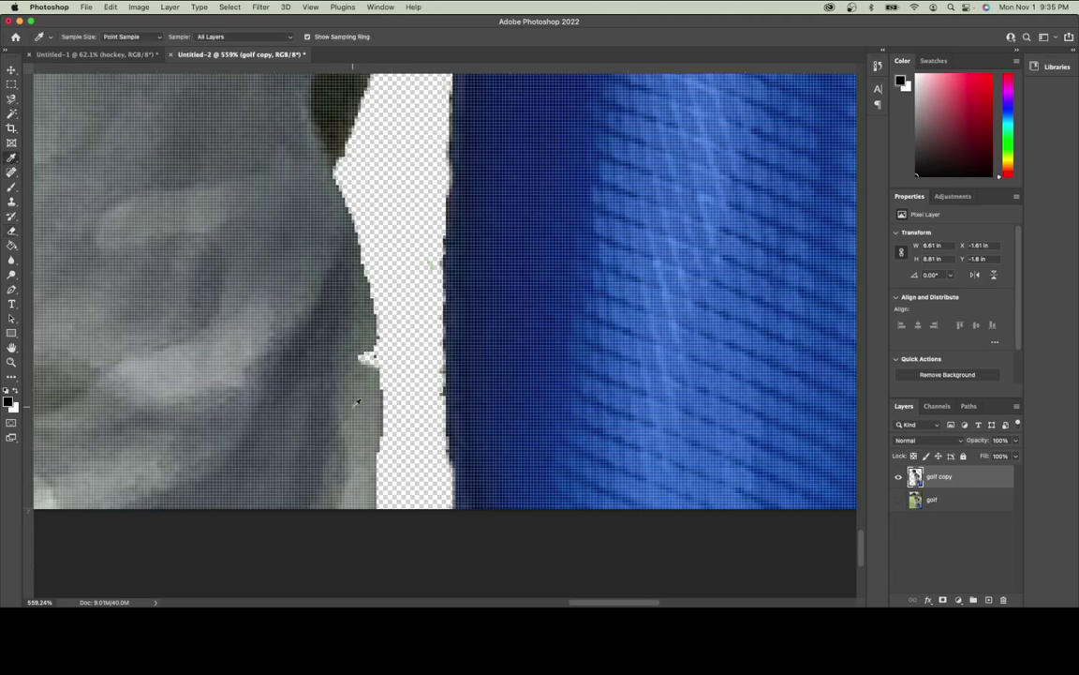
pyautogui.click(378, 368)
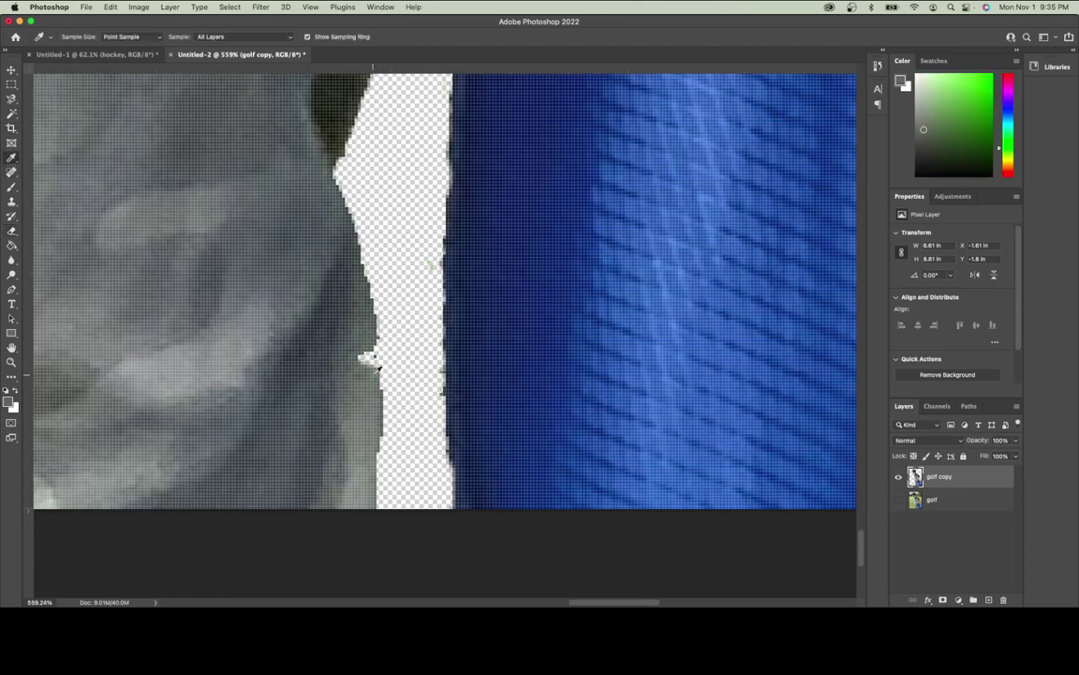
pyautogui.click(12, 186)
pyautogui.rightClick(352, 364)
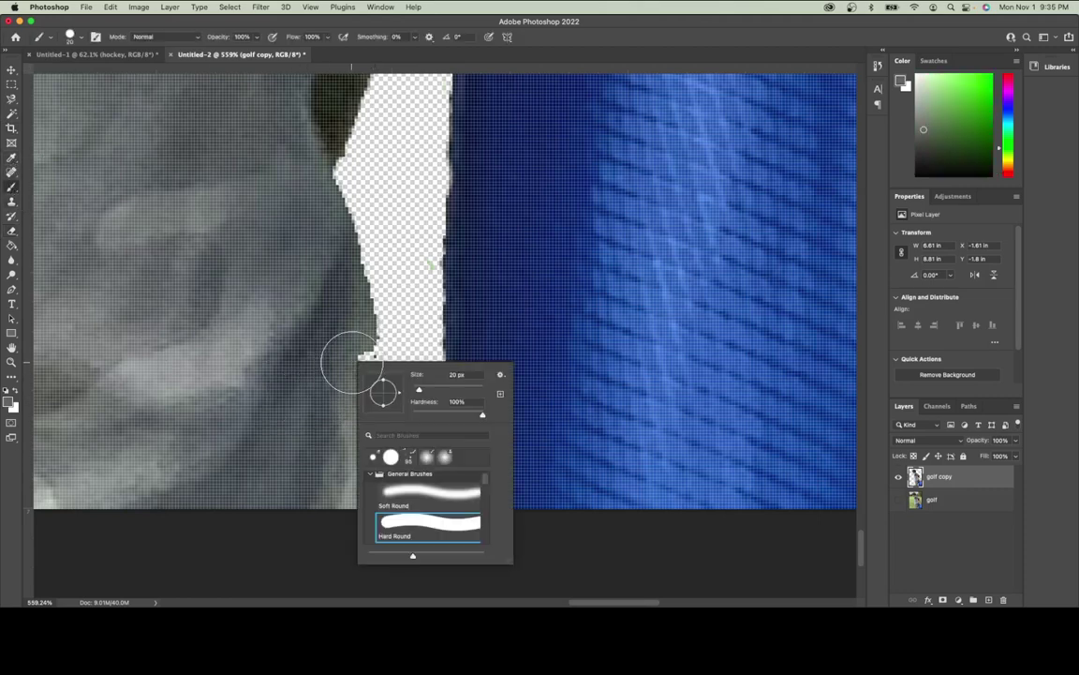
pyautogui.moveTo(417, 389); pyautogui.dragTo(415, 389)
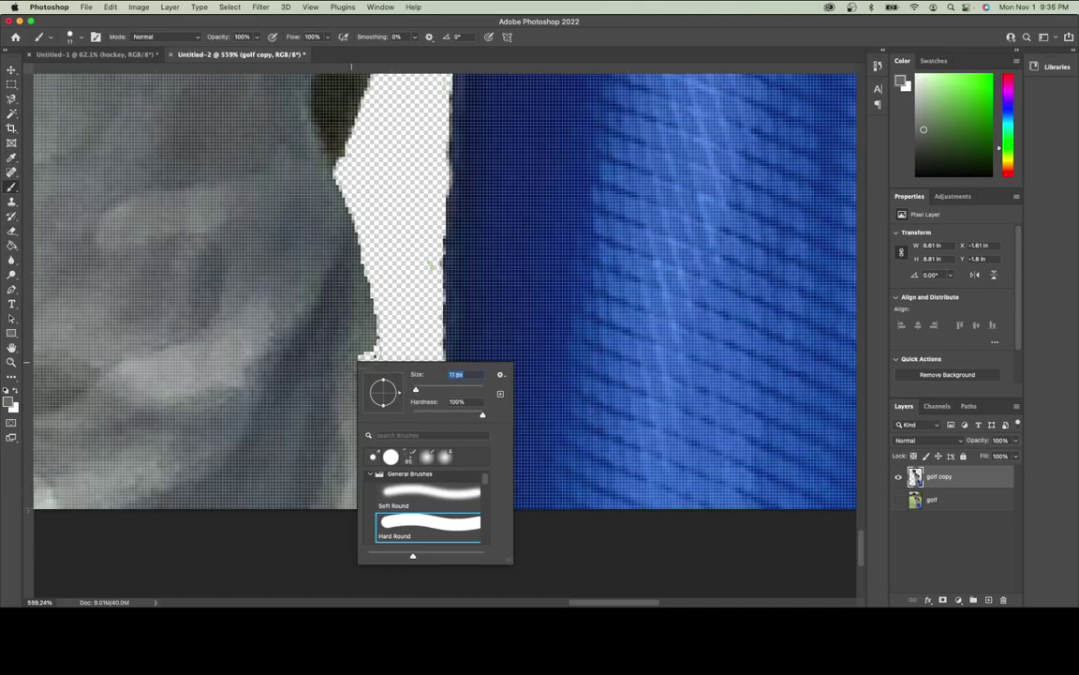
pyautogui.moveTo(417, 389); pyautogui.dragTo(415, 390)
pyautogui.click(363, 353)
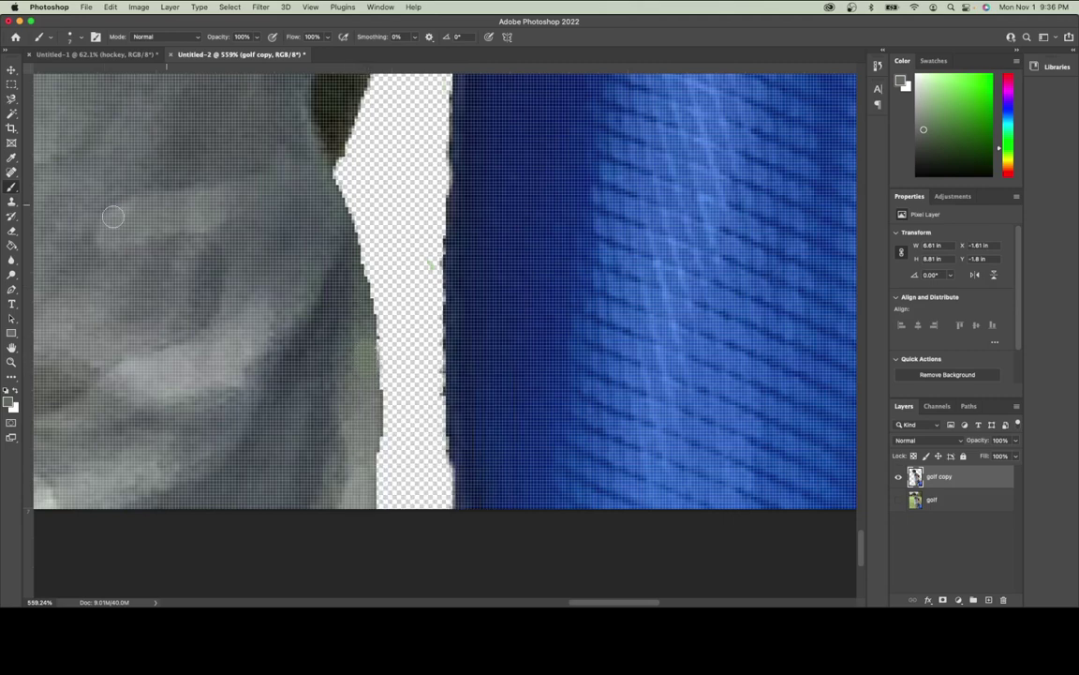
pyautogui.click(11, 230)
pyautogui.moveTo(462, 272)
pyautogui.mouseDown()
pyautogui.moveTo(421, 264)
pyautogui.moveTo(422, 355)
pyautogui.mouseUp()
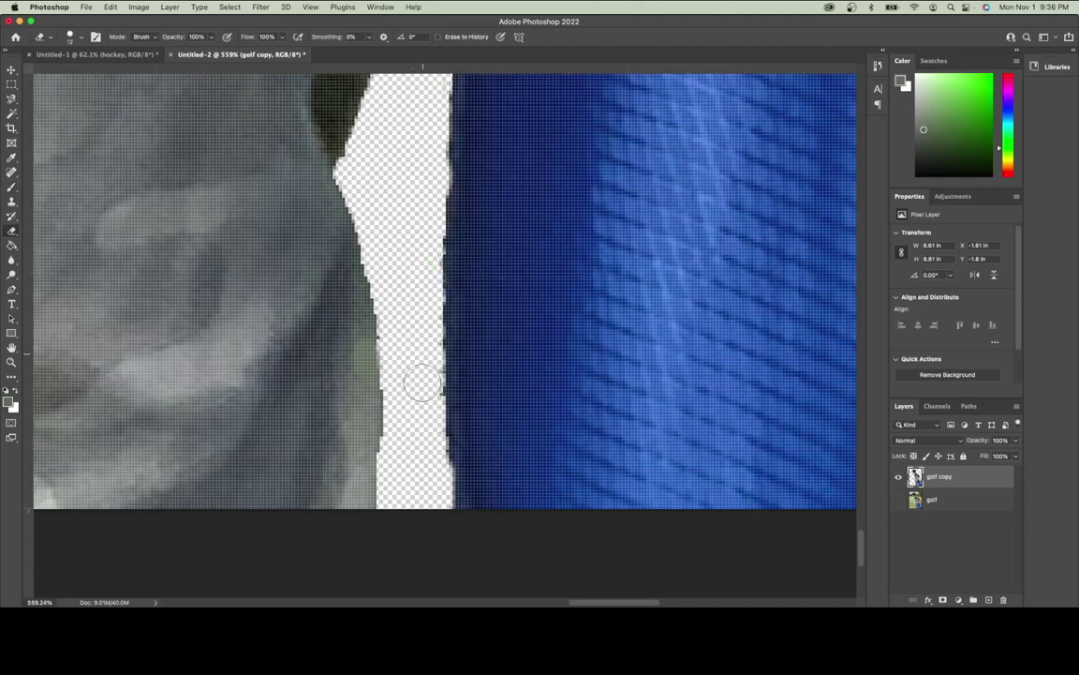
# - Fit the whole image on screen and compare the cutout with the original golf layer by showing and hiding that layer
pyautogui.click(311, 7)
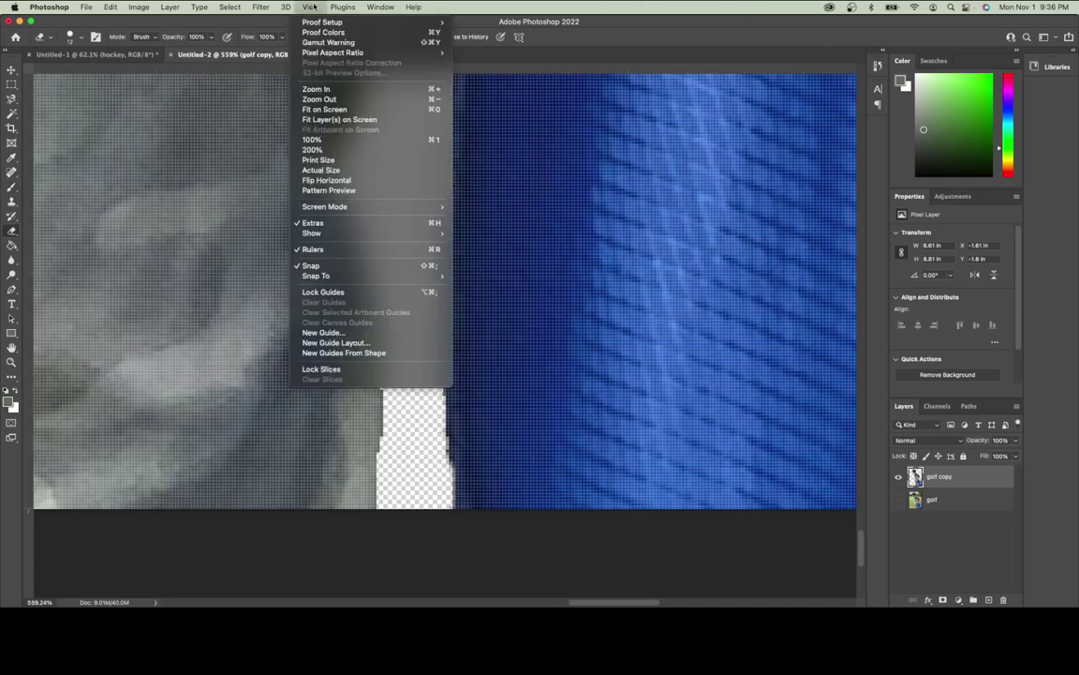
pyautogui.click(324, 109)
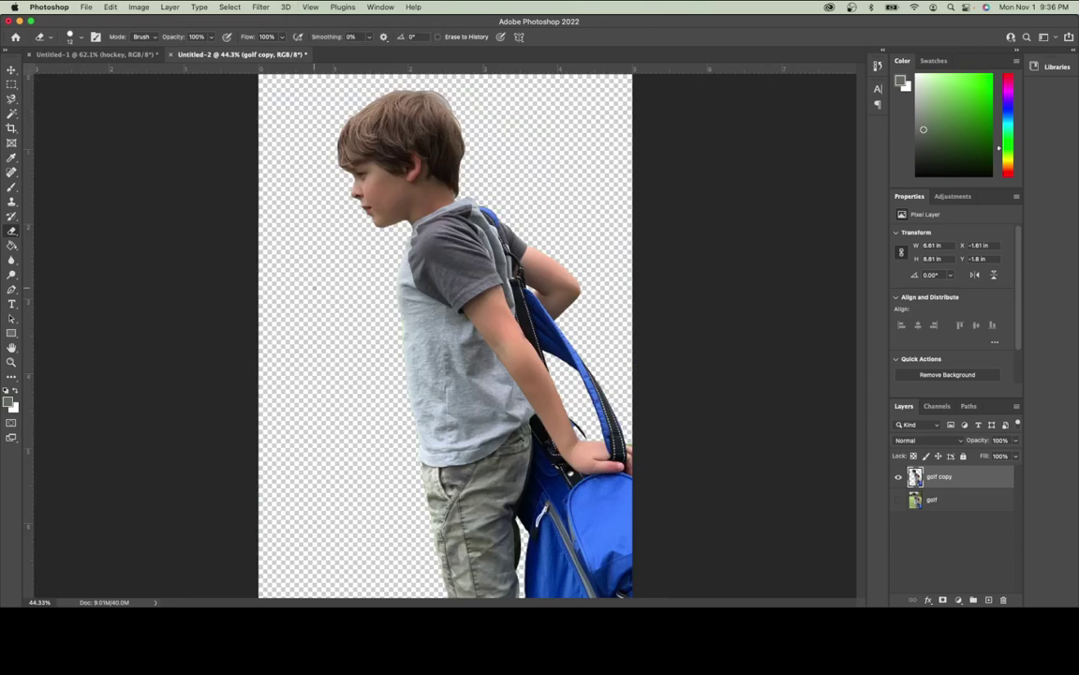
pyautogui.click(898, 500)
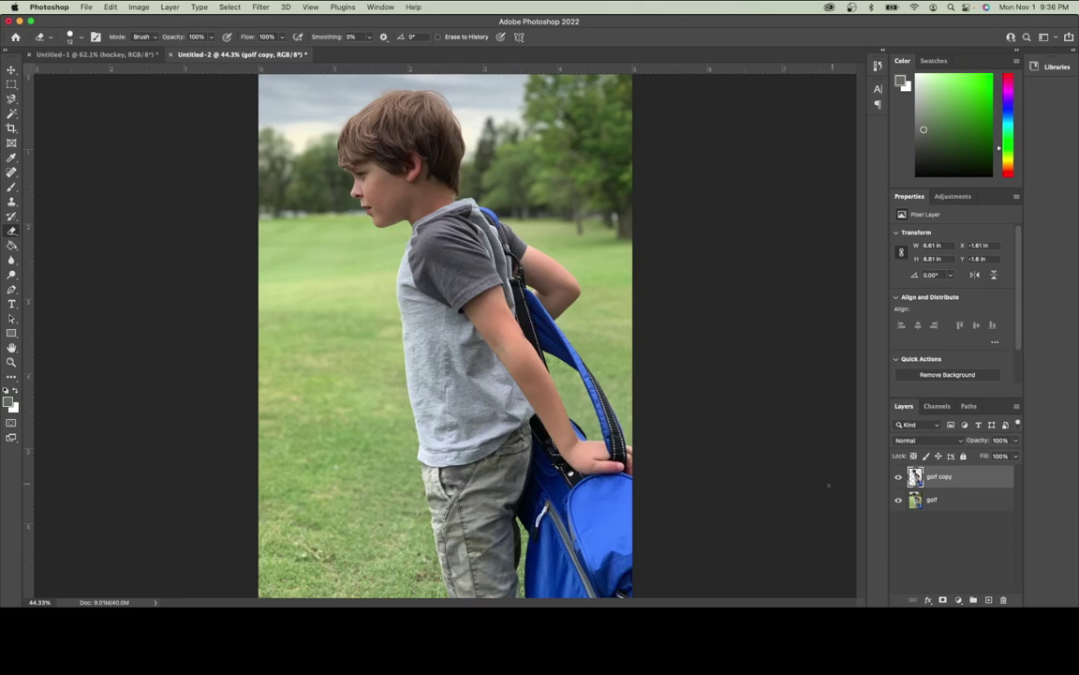
pyautogui.click(899, 502)
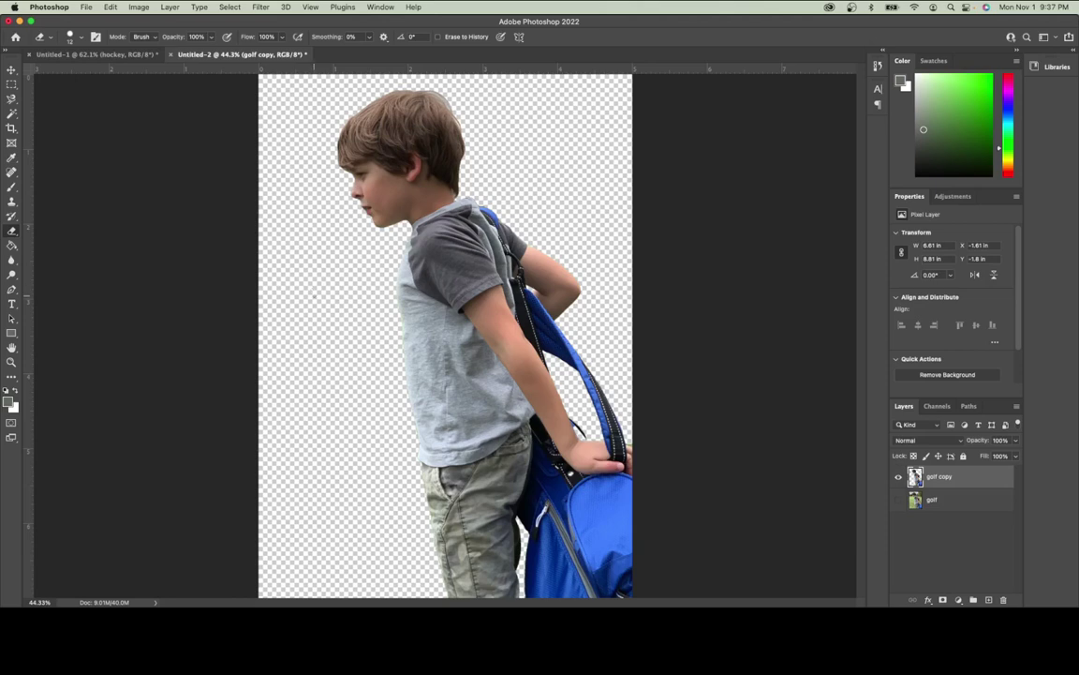
# - Export the cutout as a JPG at Great quality, saving it in Downloads as "complex image 2"
pyautogui.click(85, 7)
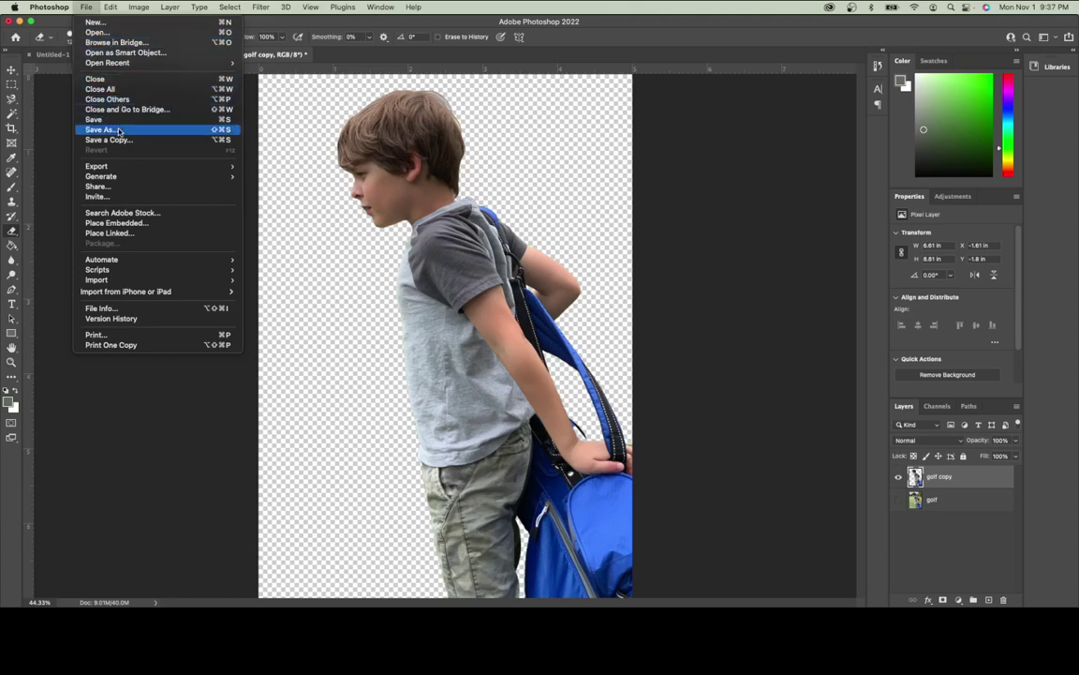
pyautogui.moveTo(112, 166)
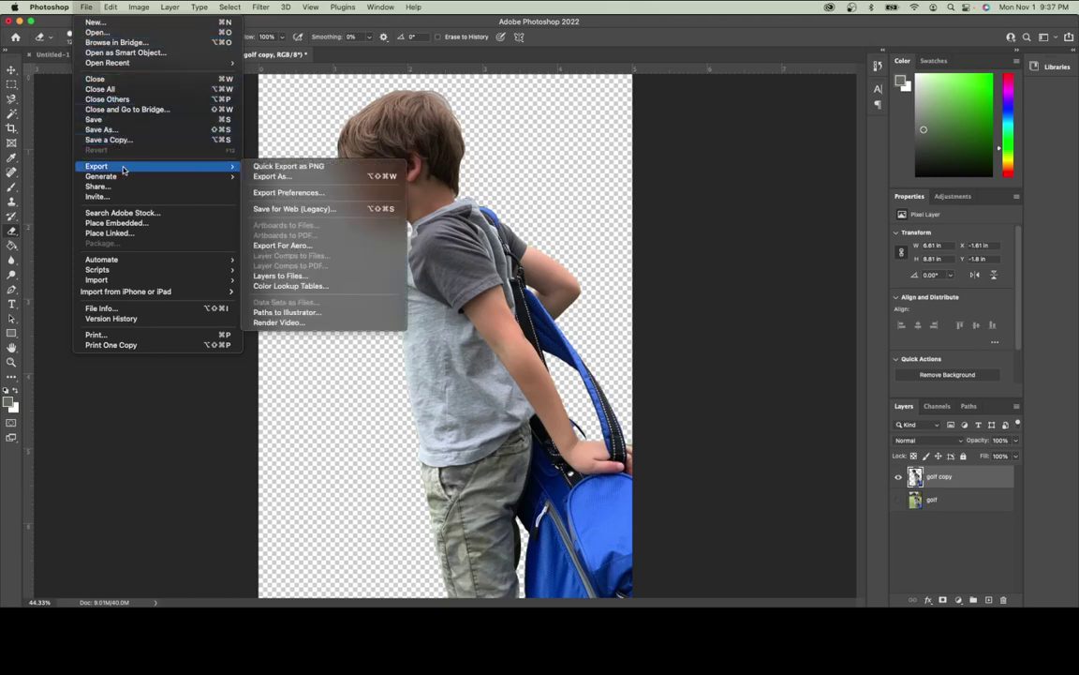
pyautogui.click(281, 177)
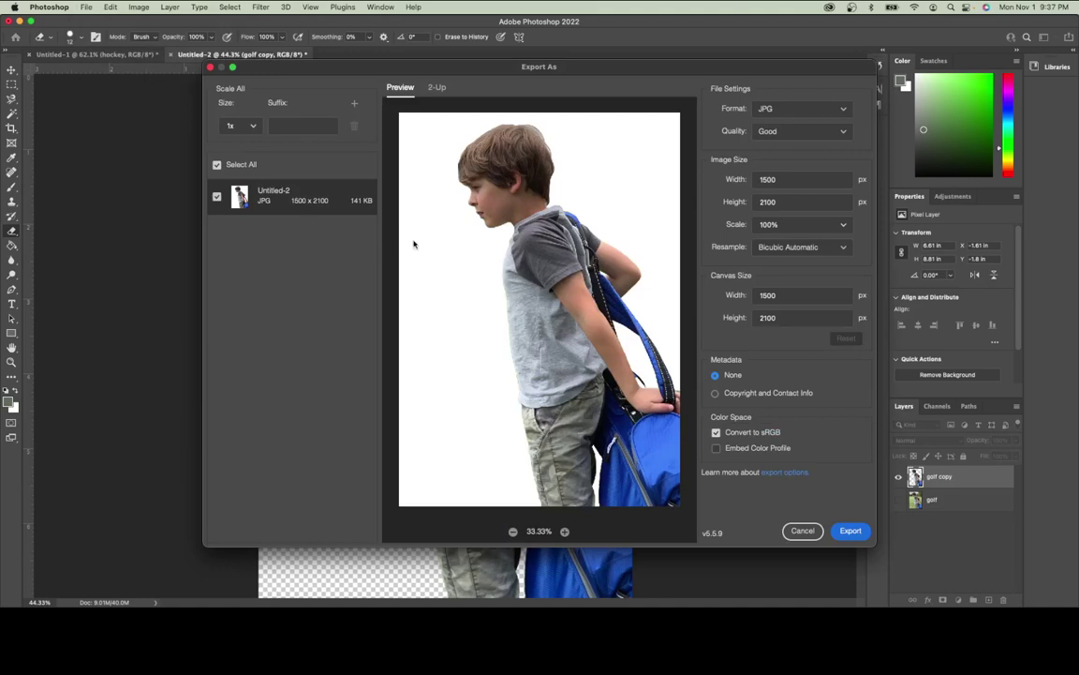
pyautogui.click(775, 130)
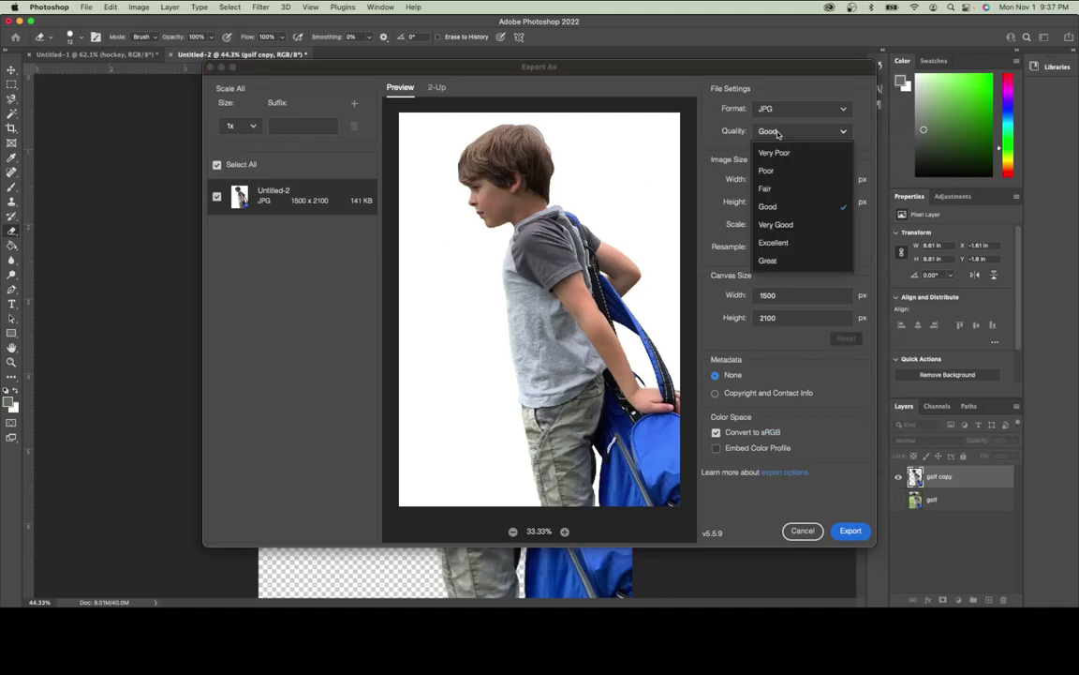
pyautogui.click(770, 266)
pyautogui.click(850, 532)
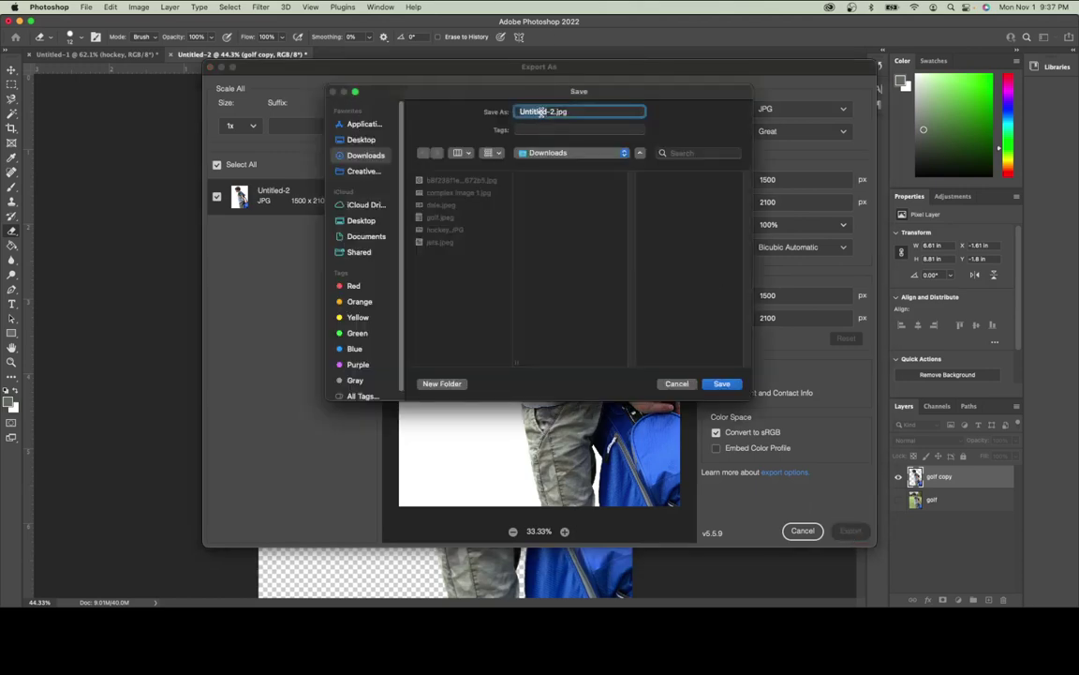
pyautogui.write('complex image')
pyautogui.press('BackSpace')
pyautogui.click(721, 385)
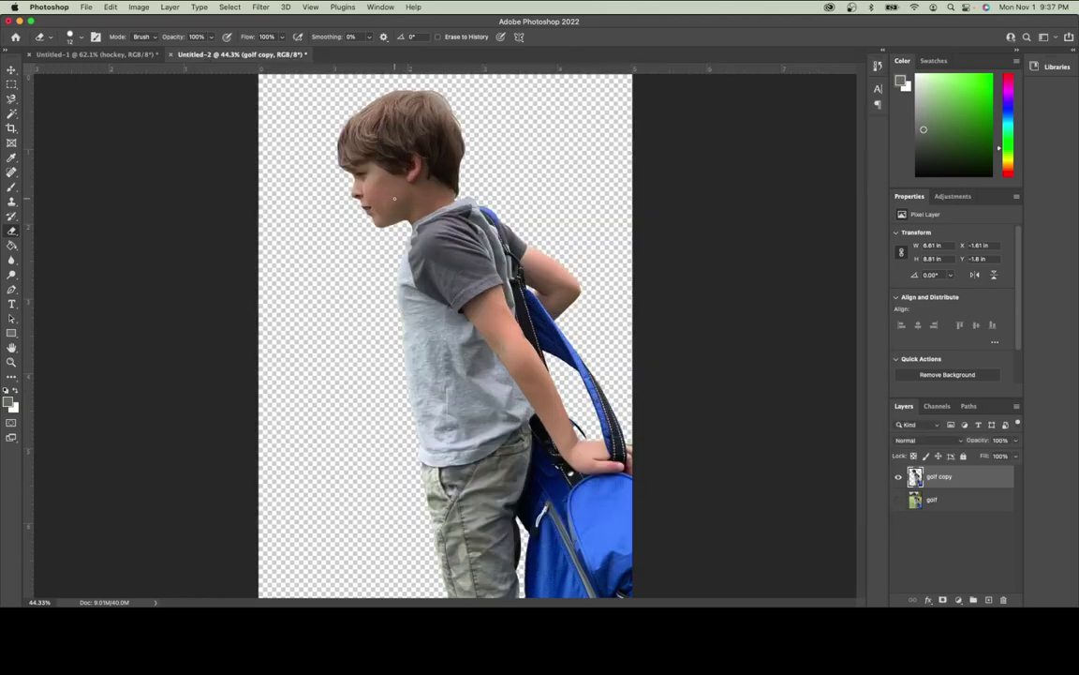
# - Switch to Illustrator and create a new portrait document 5 in wide and 7 in high
pyautogui.press('super+Tab')
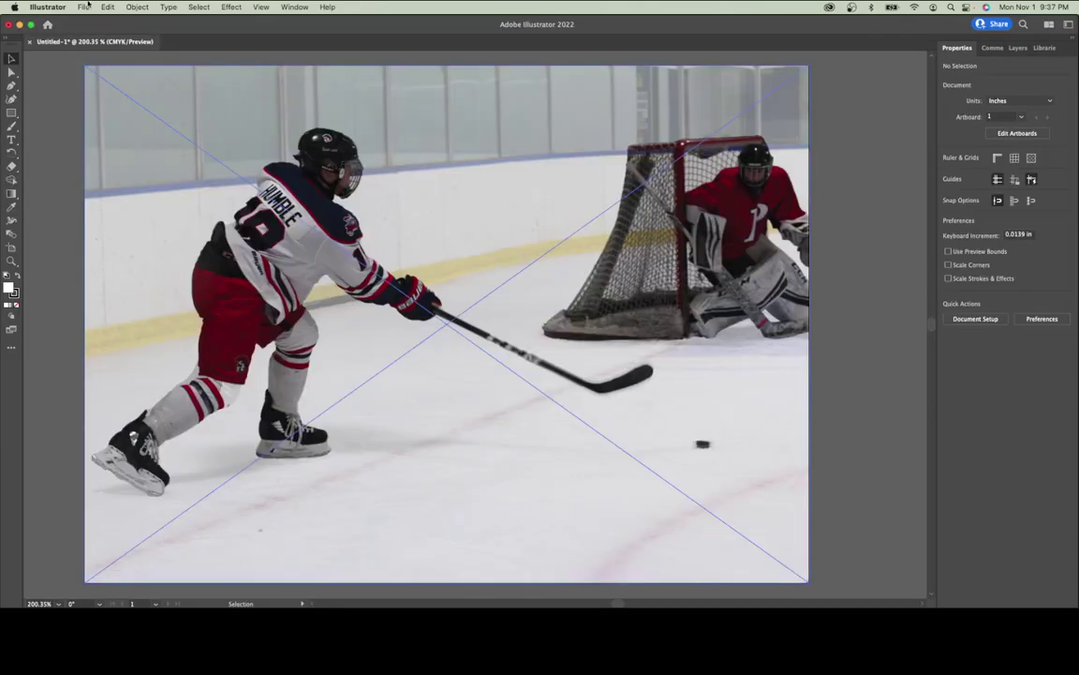
pyautogui.click(82, 7)
pyautogui.click(77, 24)
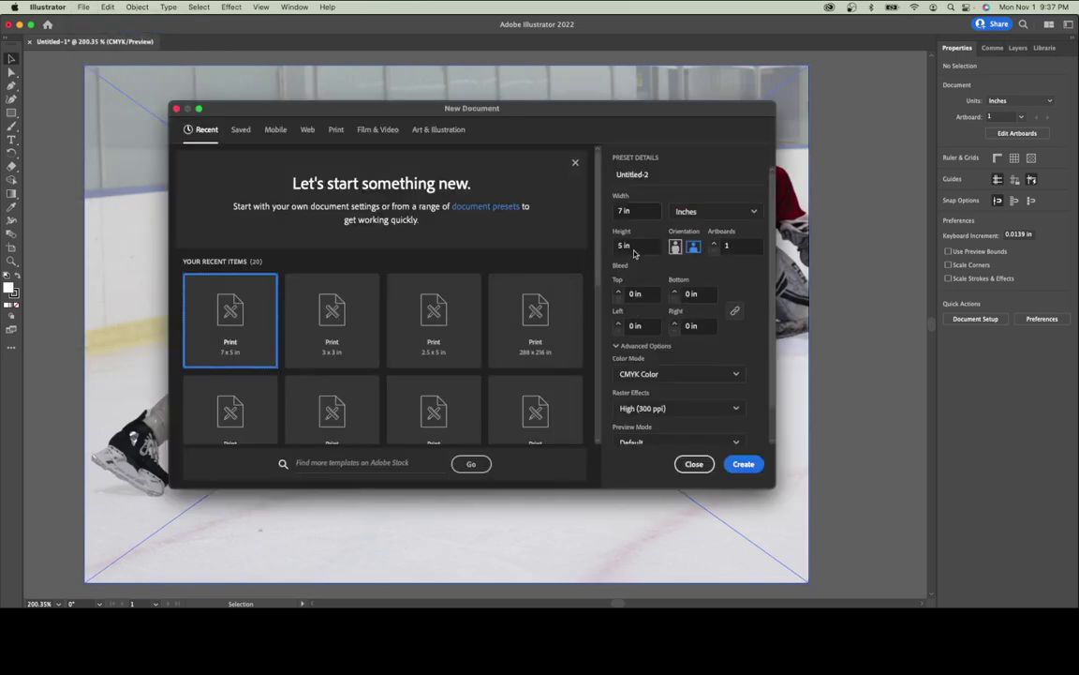
pyautogui.click(674, 248)
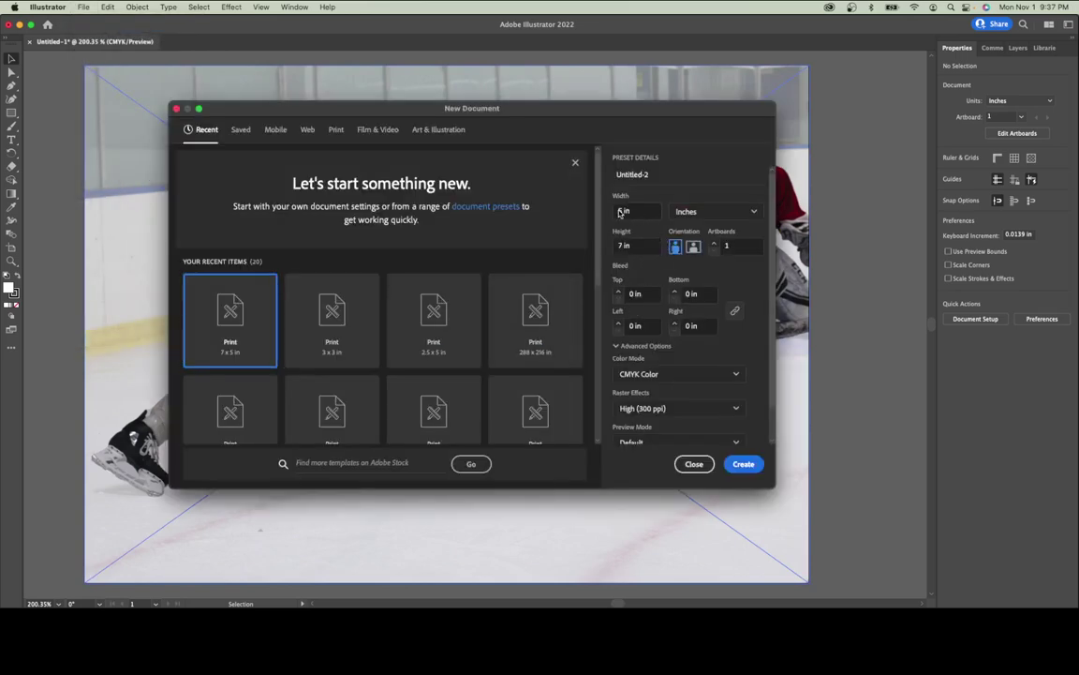
pyautogui.click(742, 463)
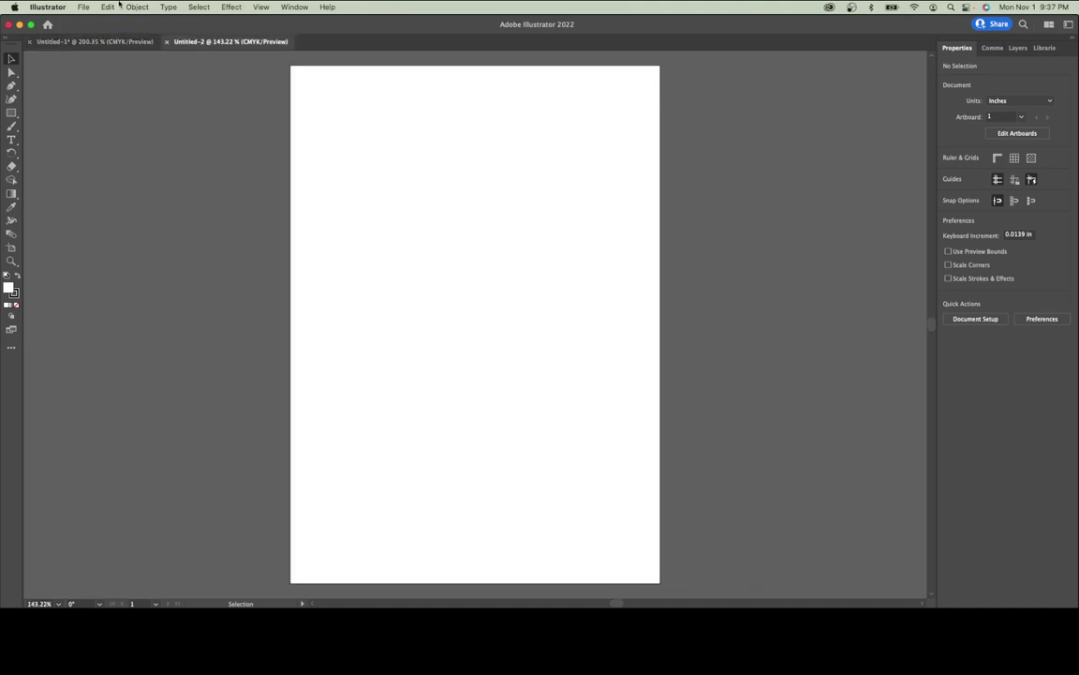
# - Place complex image 2.jpg at the artboard's upper-left corner and set its width to 5 in with proportions linked
pyautogui.click(83, 7)
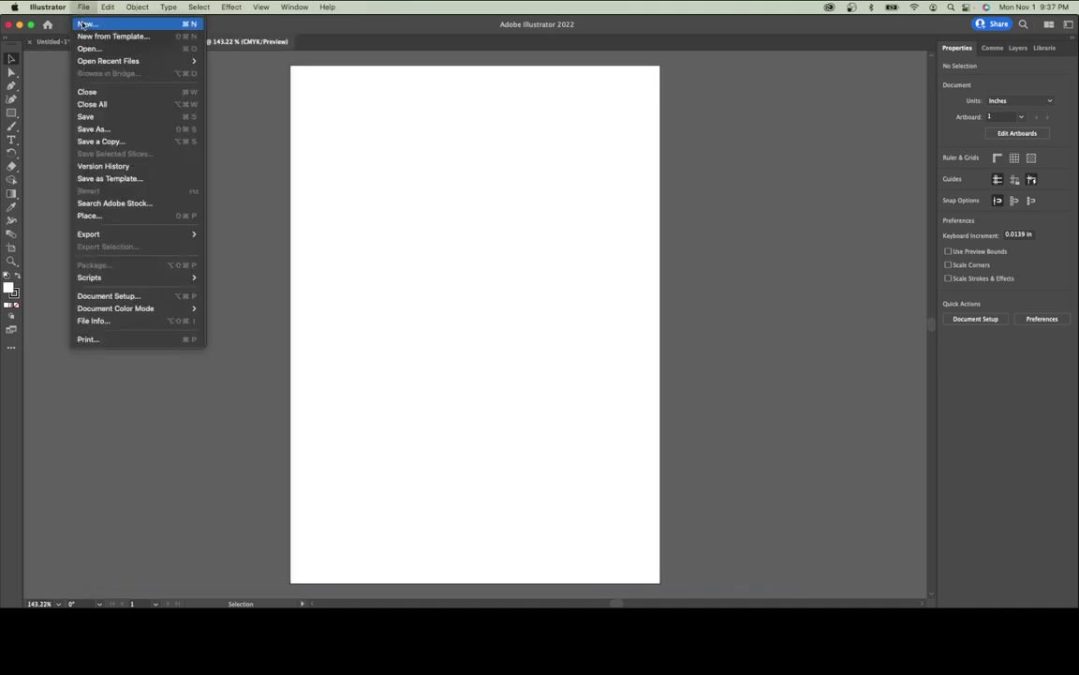
pyautogui.click(87, 216)
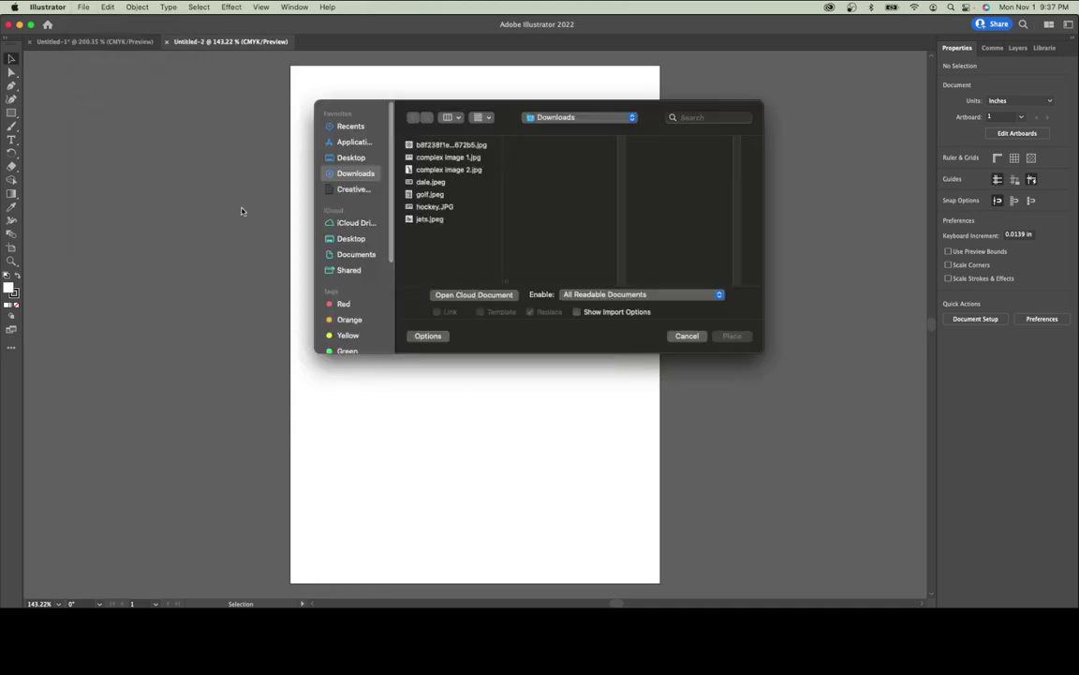
pyautogui.doubleClick(450, 170)
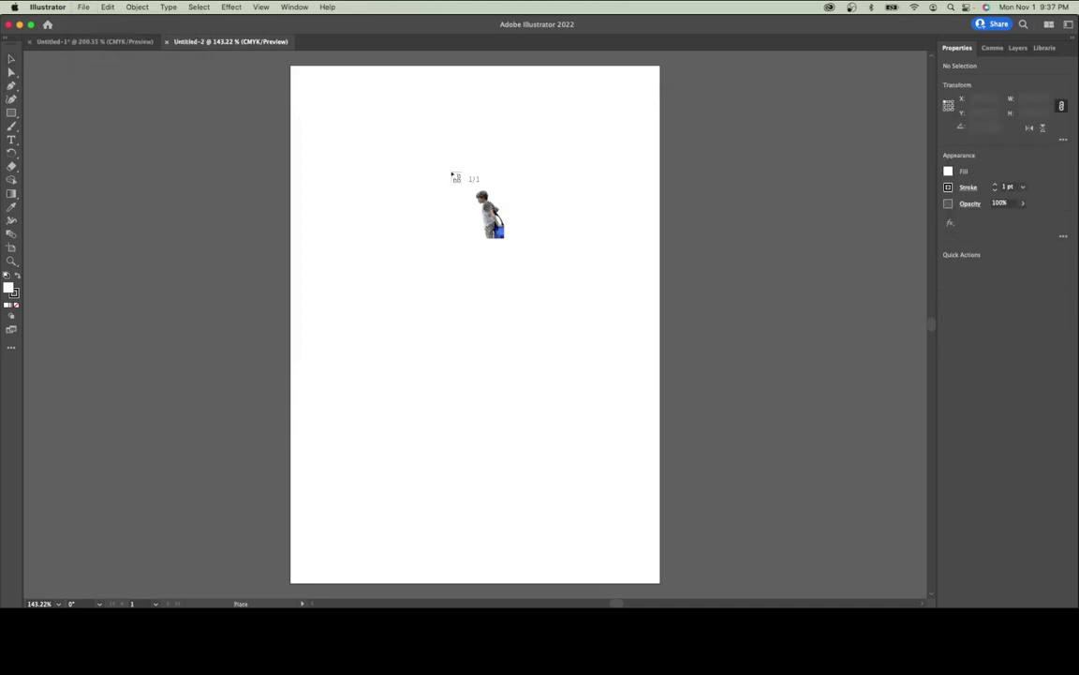
pyautogui.click(291, 67)
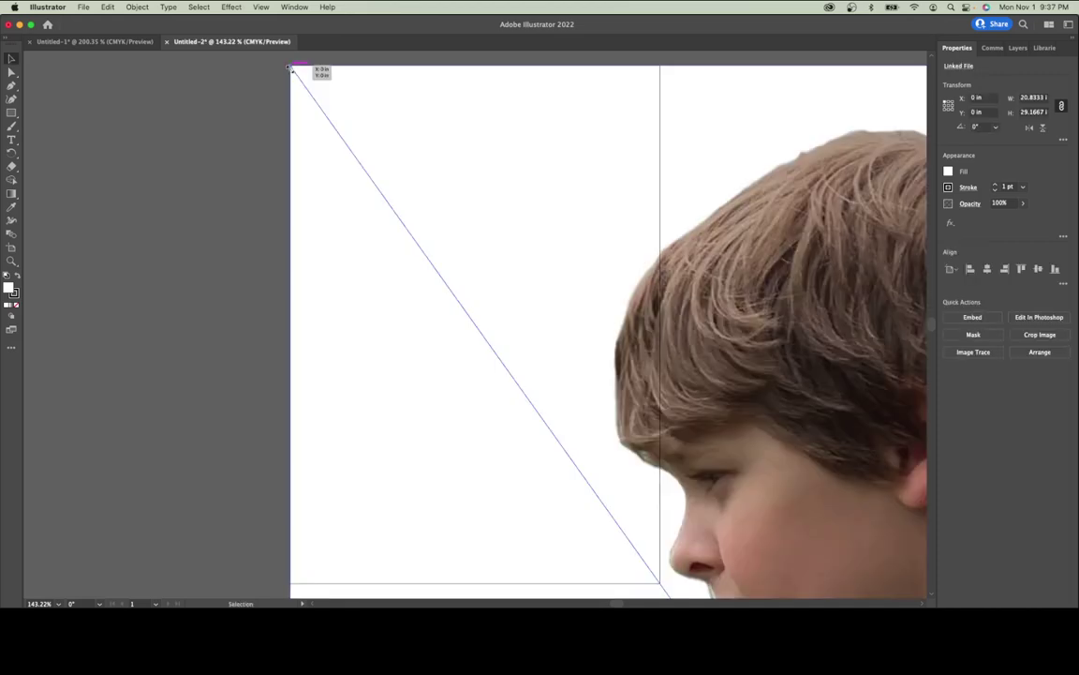
pyautogui.click(1033, 101)
pyautogui.write('5')
pyautogui.press('Return')
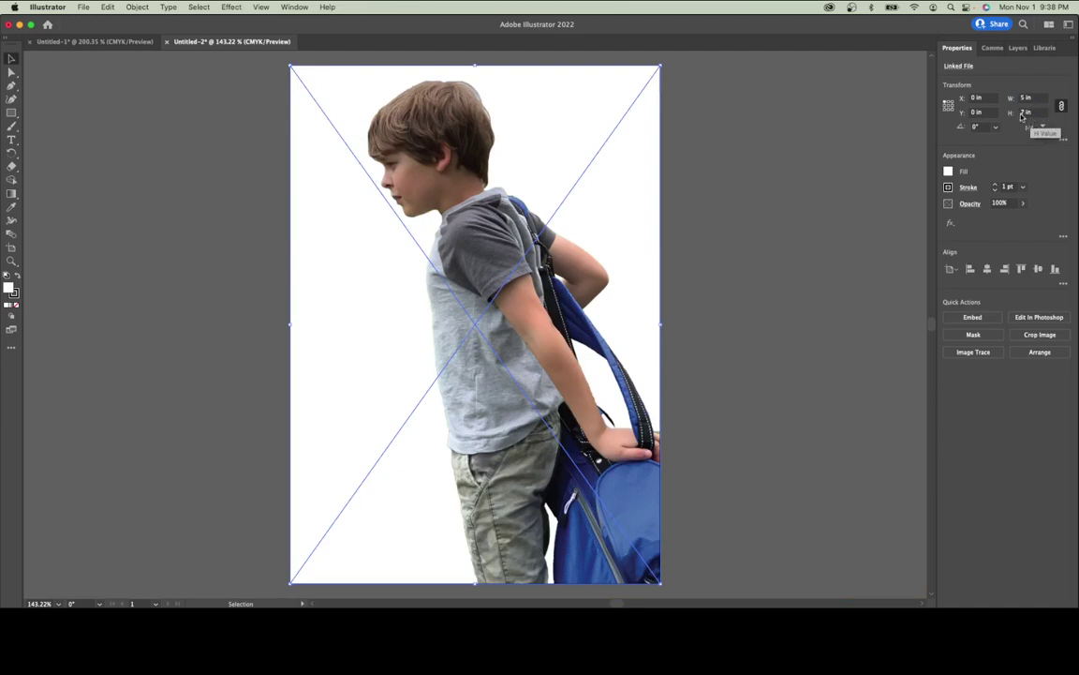
# - Try a width of 6 in on the placed image with proportions unlinked, and undo the width change
pyautogui.click(1061, 109)
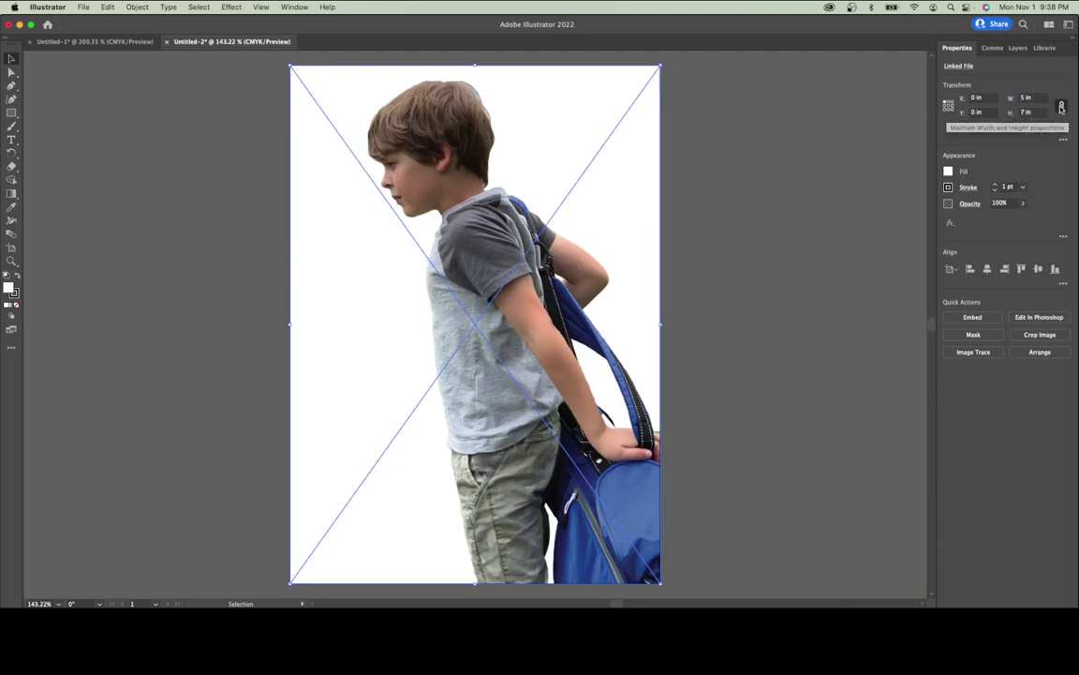
pyautogui.click(1062, 108)
pyautogui.click(1062, 107)
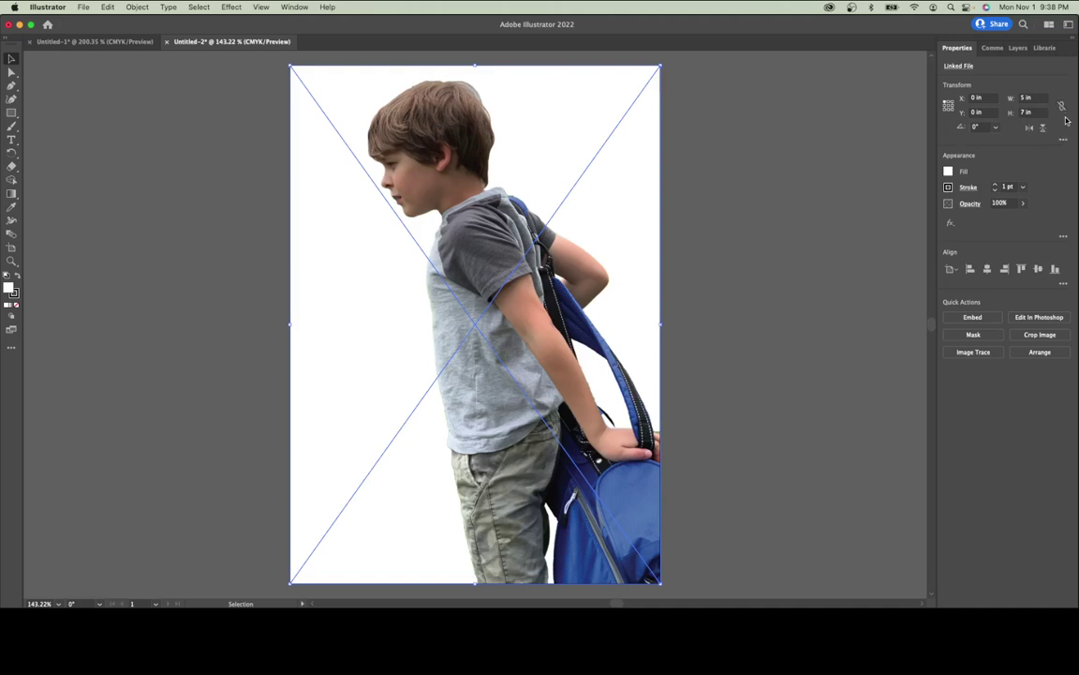
pyautogui.click(1034, 97)
pyautogui.doubleClick(1034, 98)
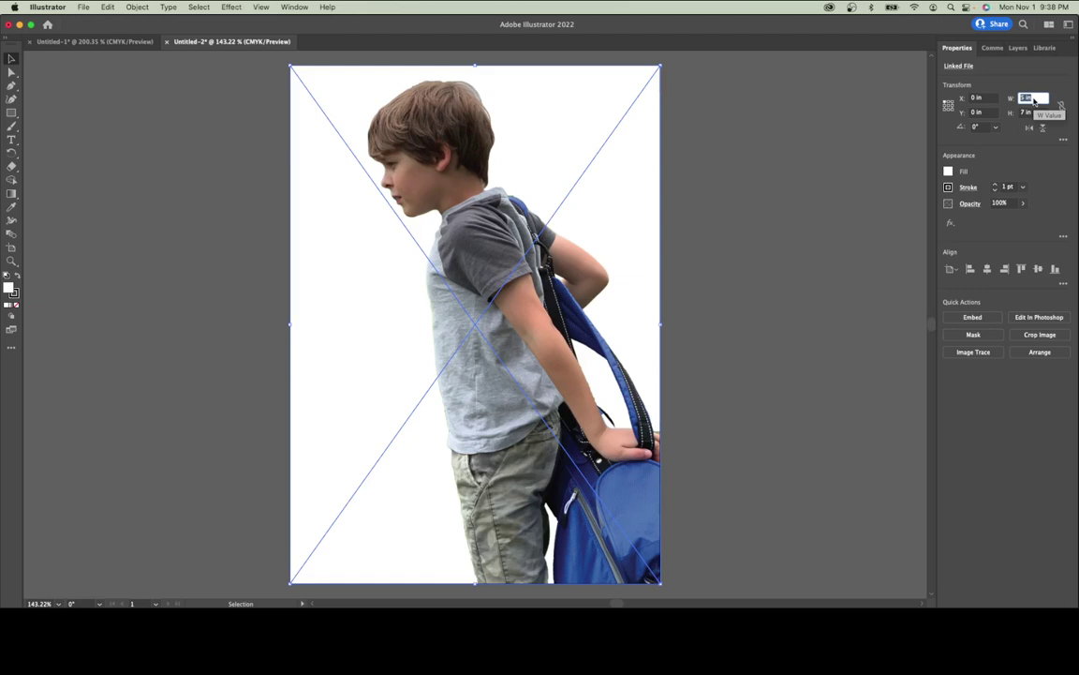
pyautogui.write('6')
pyautogui.press('Return')
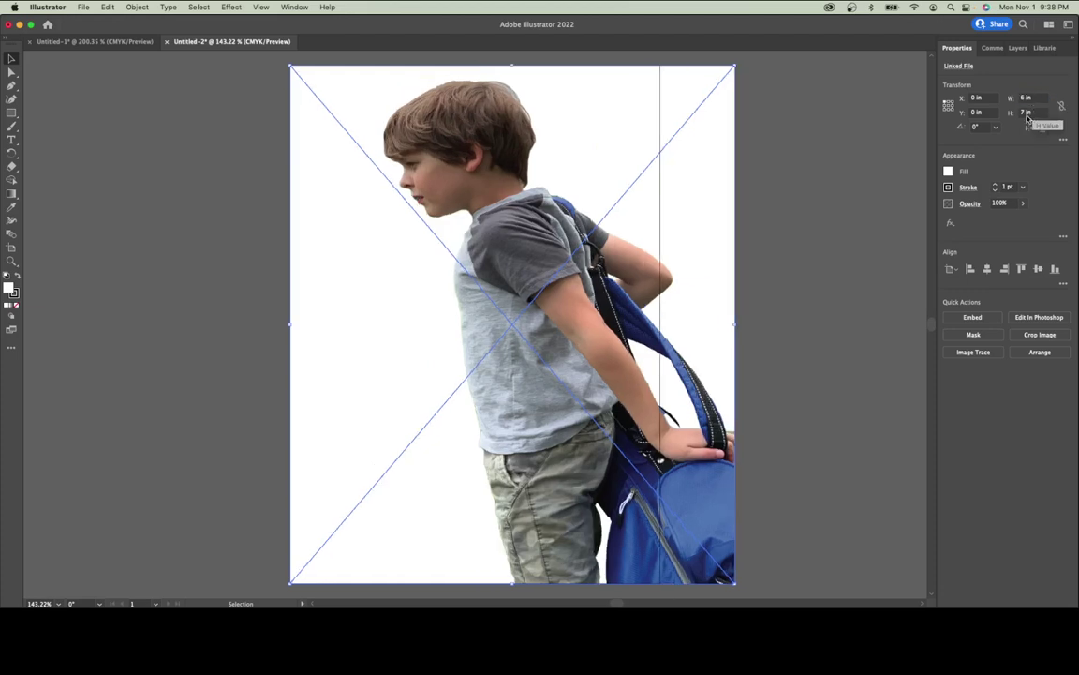
pyautogui.press('a')
pyautogui.press('super+z')
pyautogui.press('v')
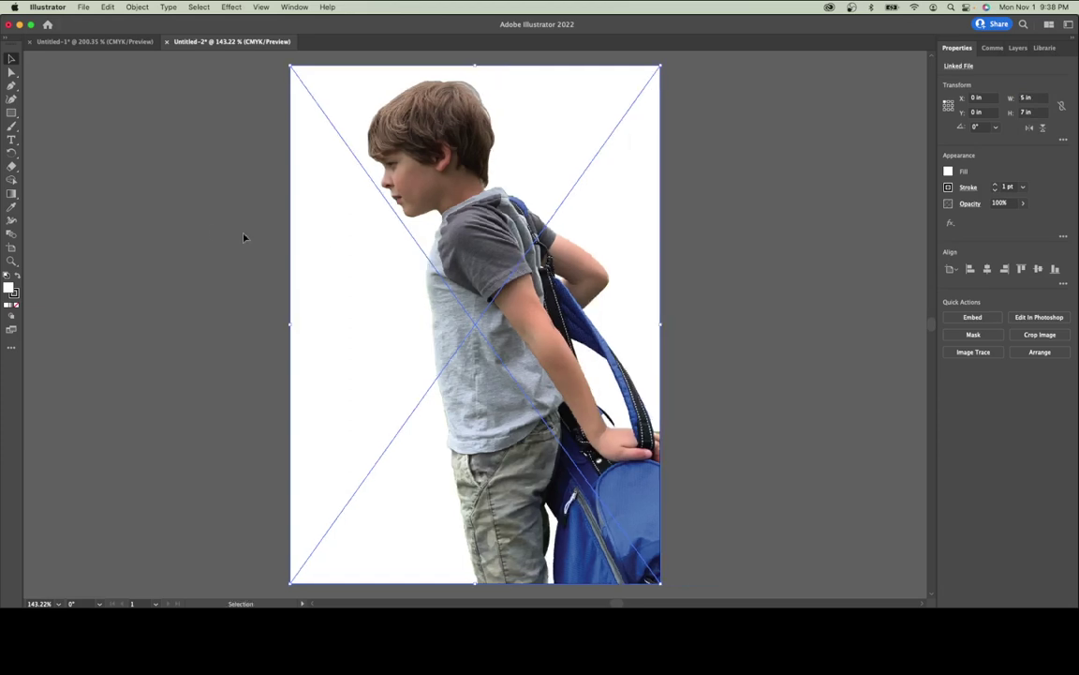
# - Deselect the image, view the hockey document for comparison, and return to the golf document
pyautogui.click(117, 127)
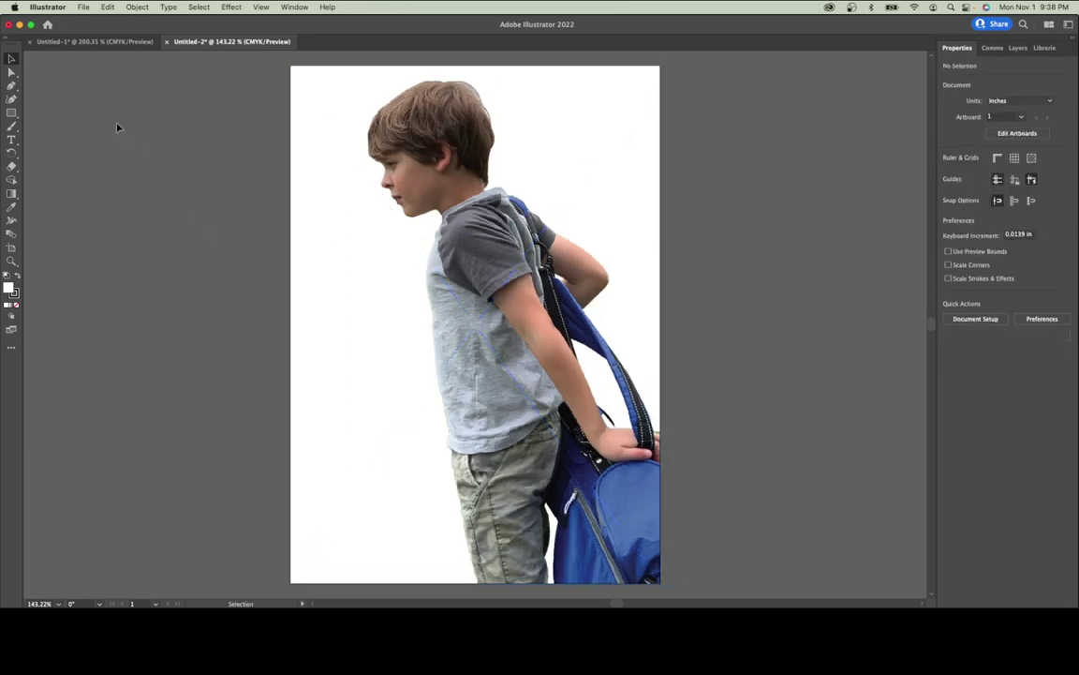
pyautogui.click(109, 43)
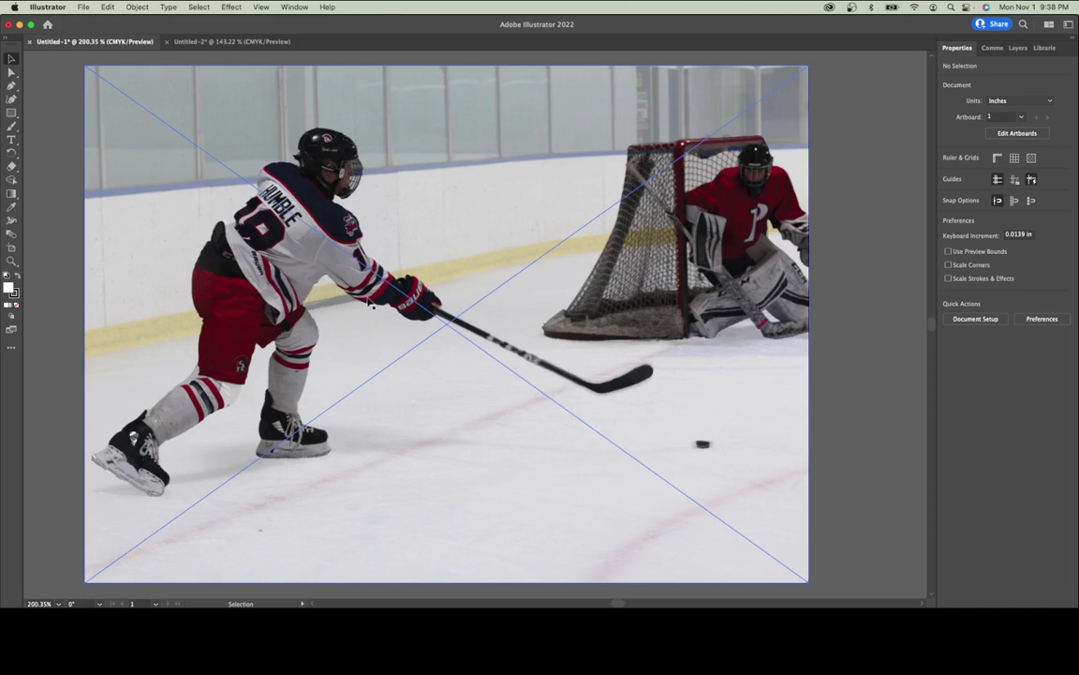
pyautogui.click(222, 41)
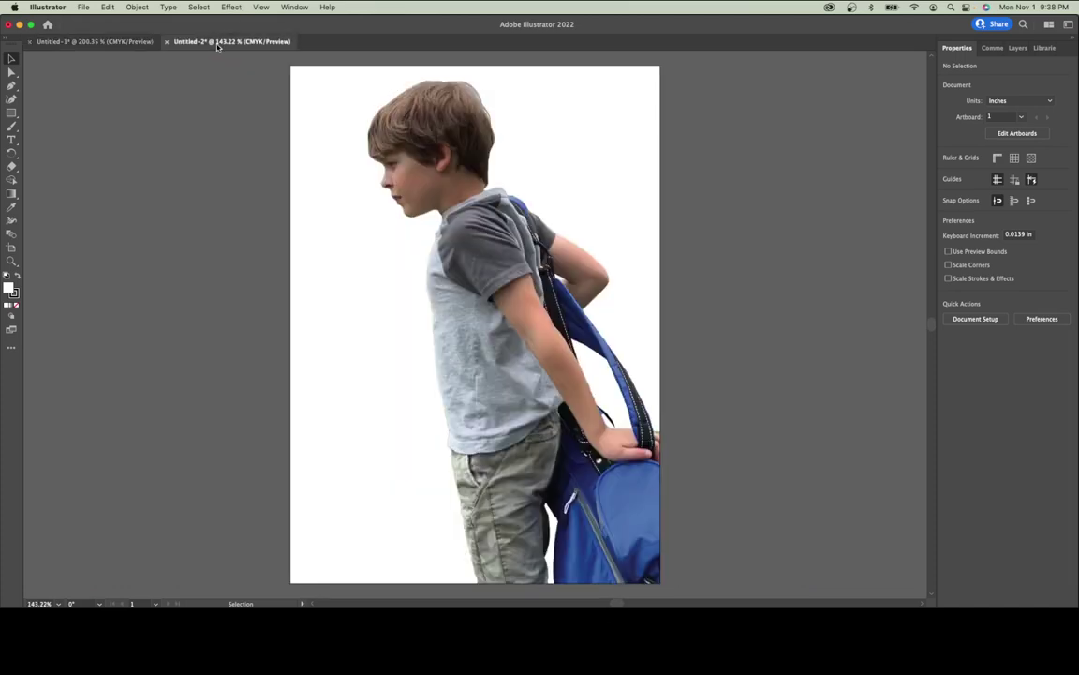